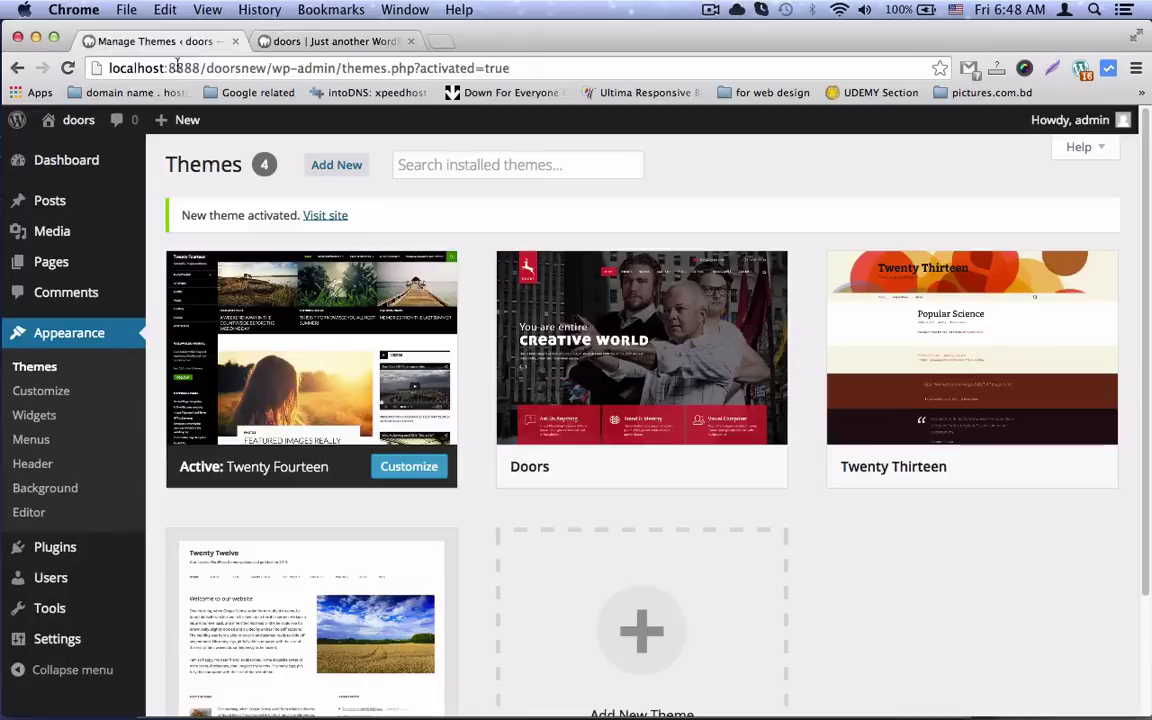
- Activate the Doors theme and check the notice about its required and recommended plugins
left_click(62, 164)
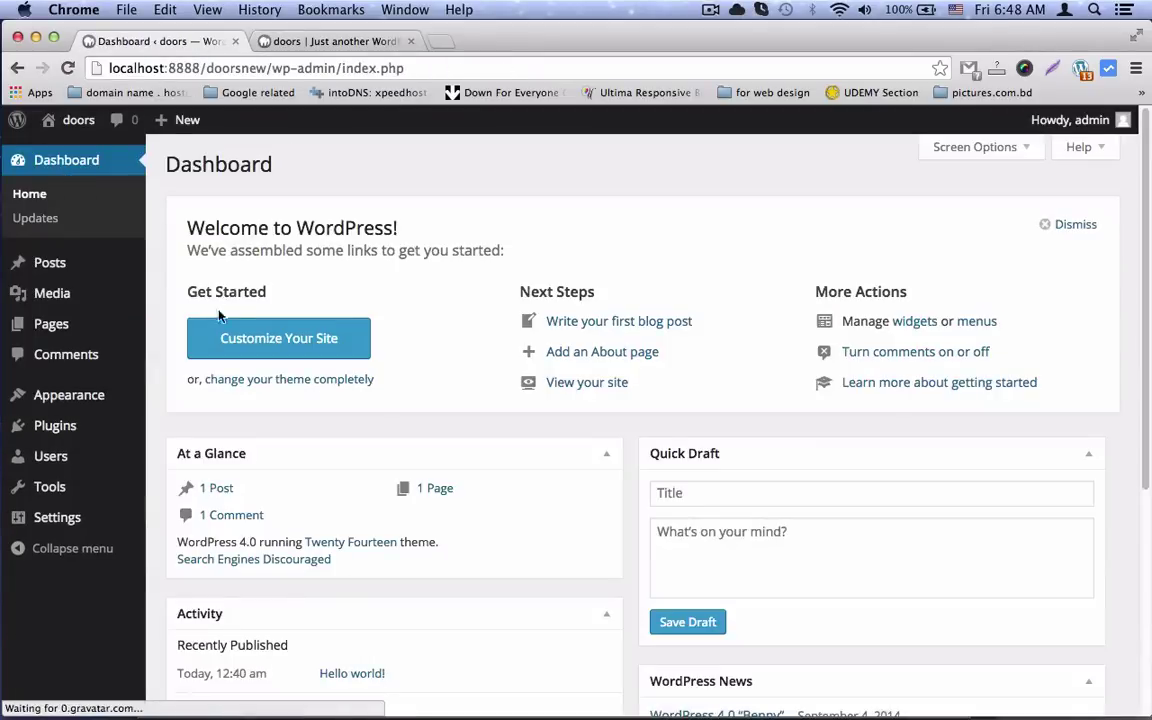
mouse_move(85, 394)
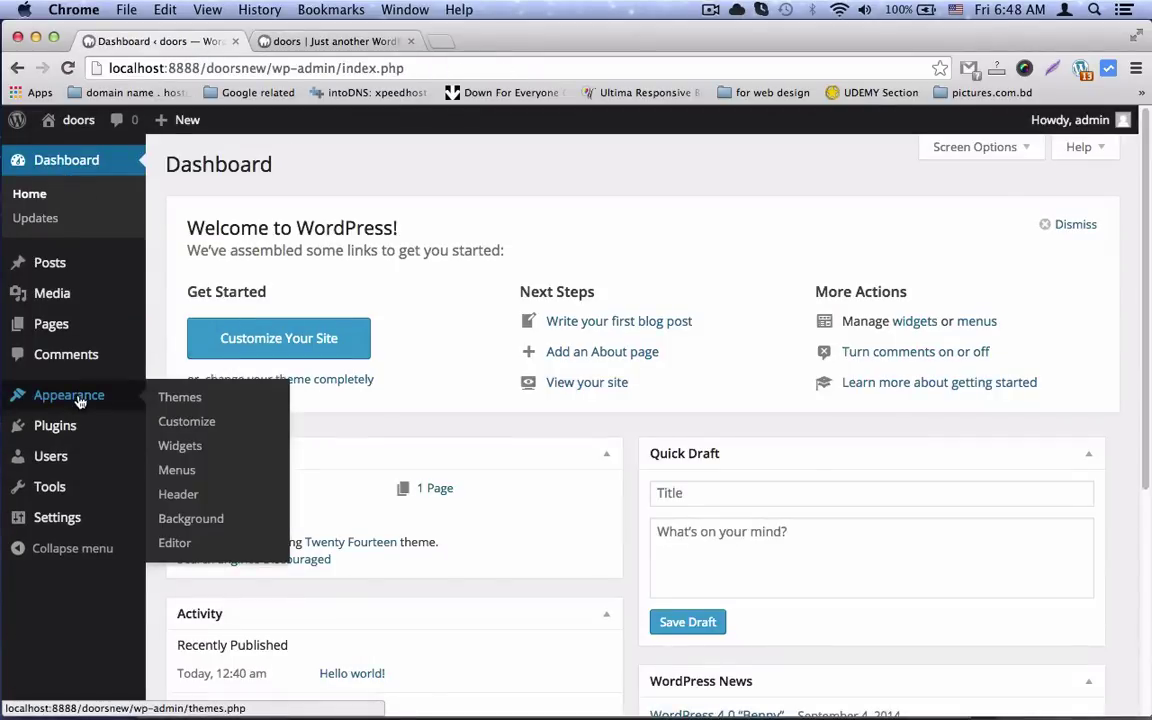
left_click(168, 399)
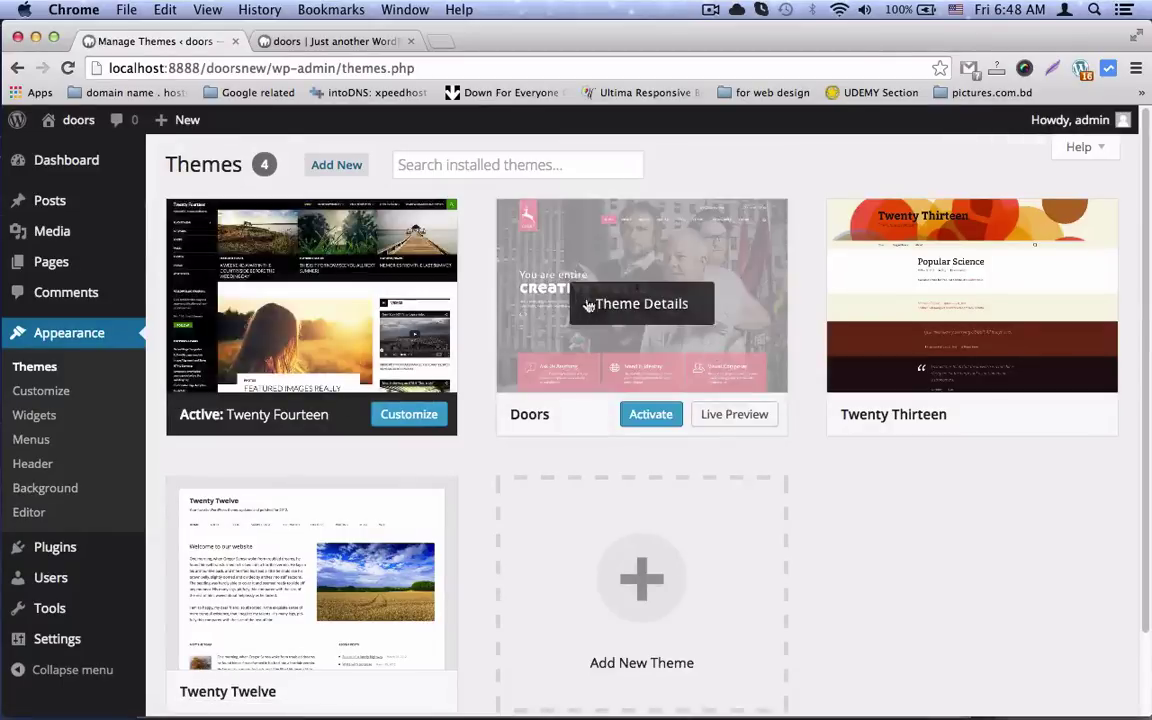
left_click(651, 415)
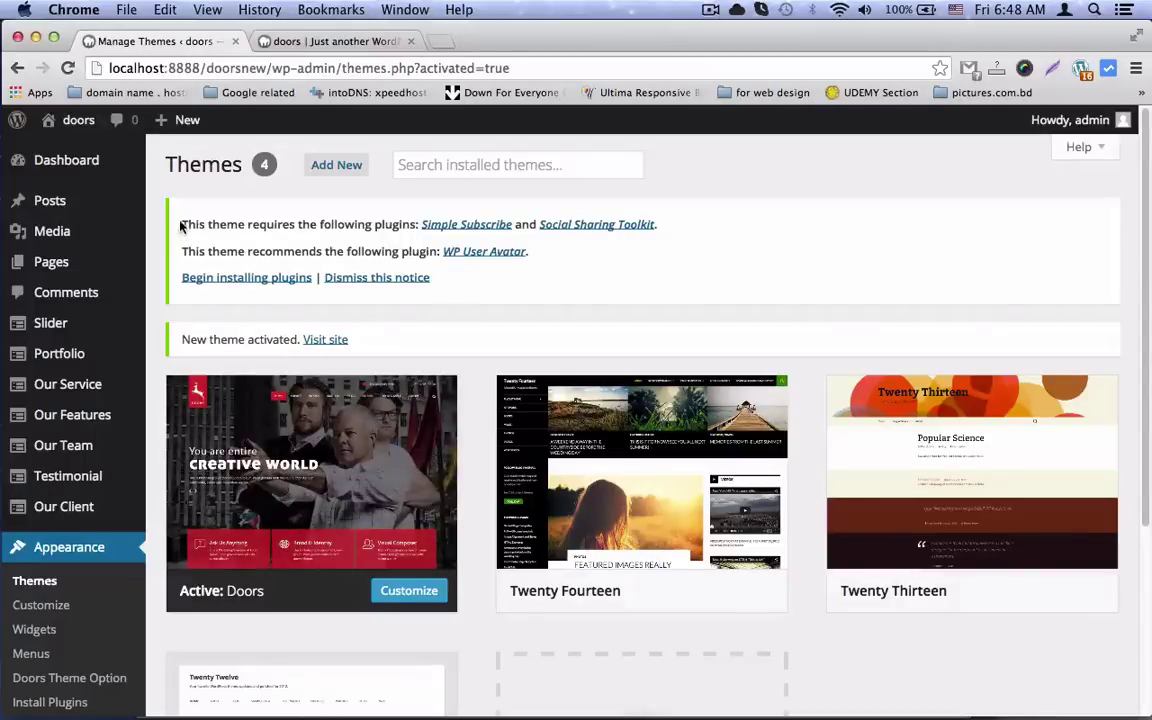
left_click_drag(182, 224, 571, 304)
- Upload simple-subscribe.zip as a new plugin and install it
scroll(300, 440, "down", 5)
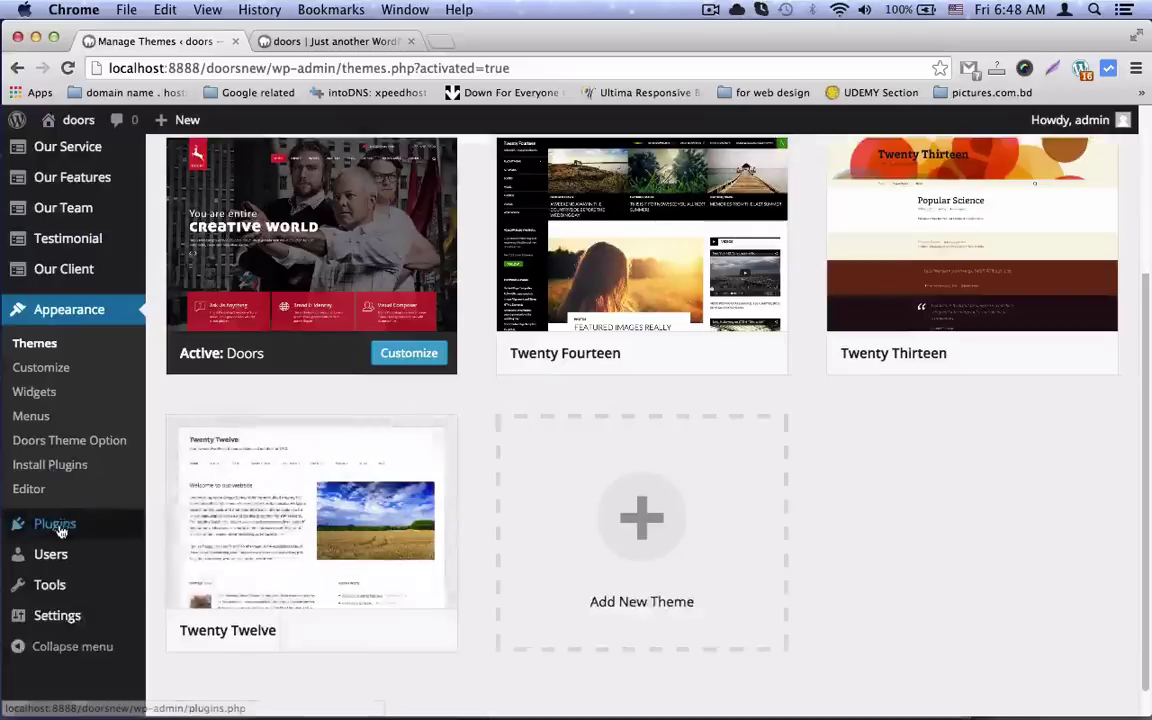
mouse_move(60, 524)
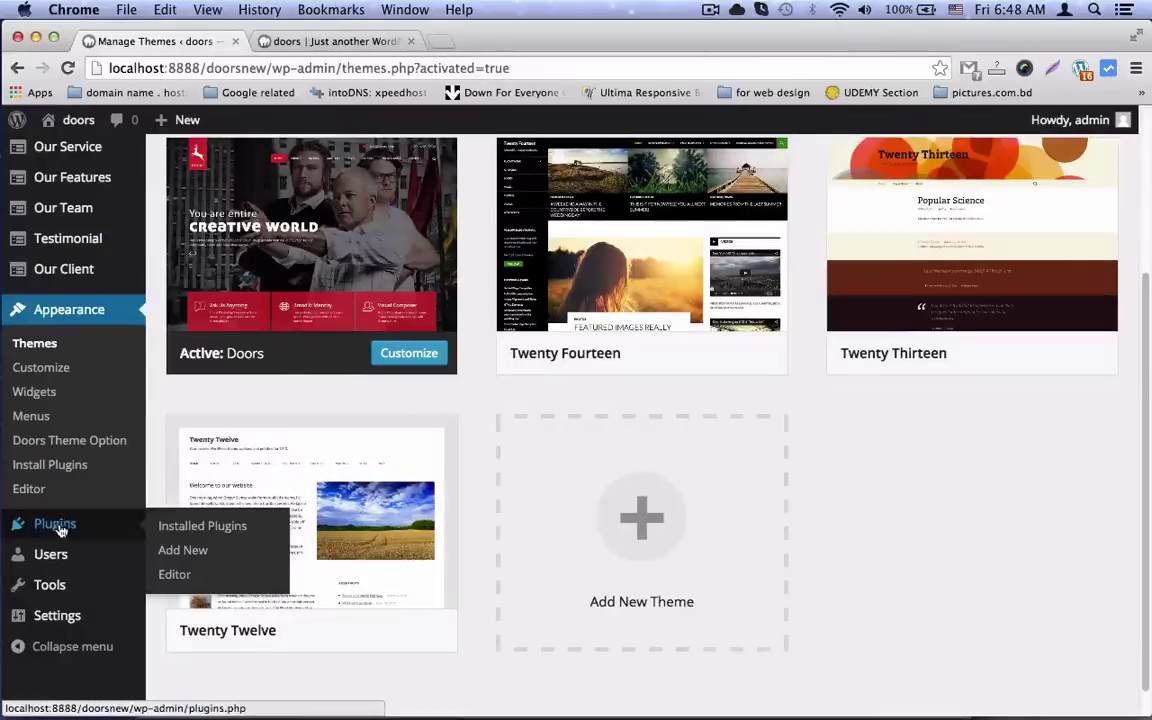
left_click(190, 554)
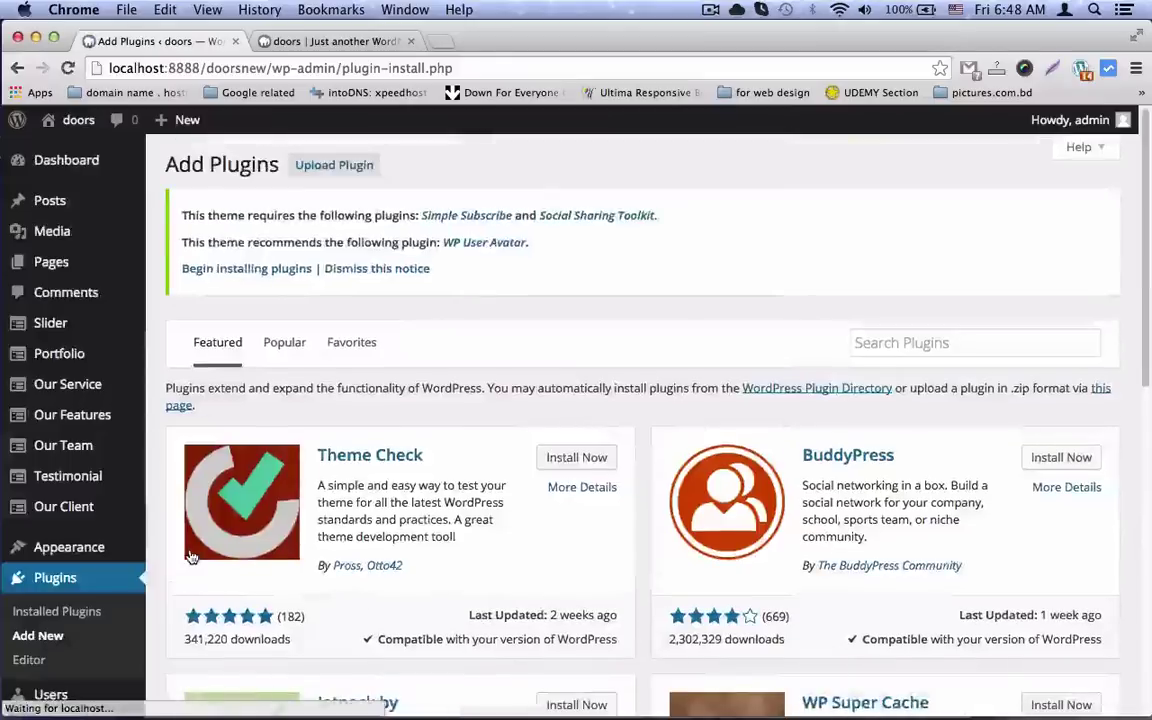
left_click(333, 168)
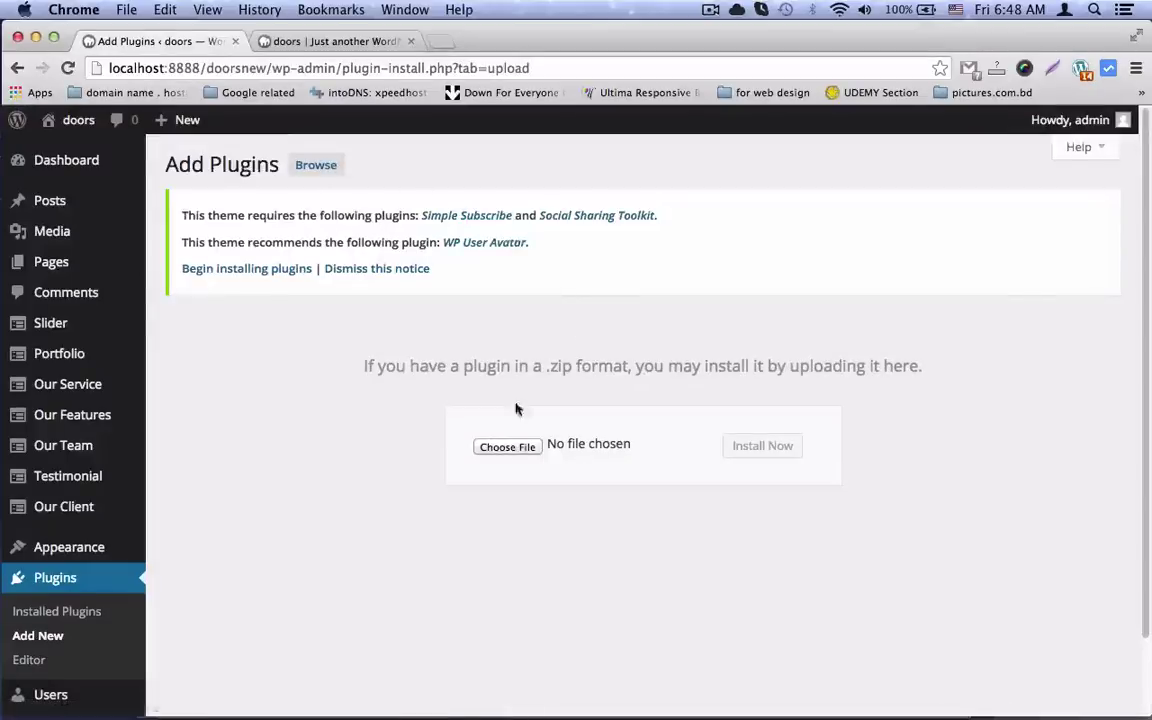
left_click(504, 447)
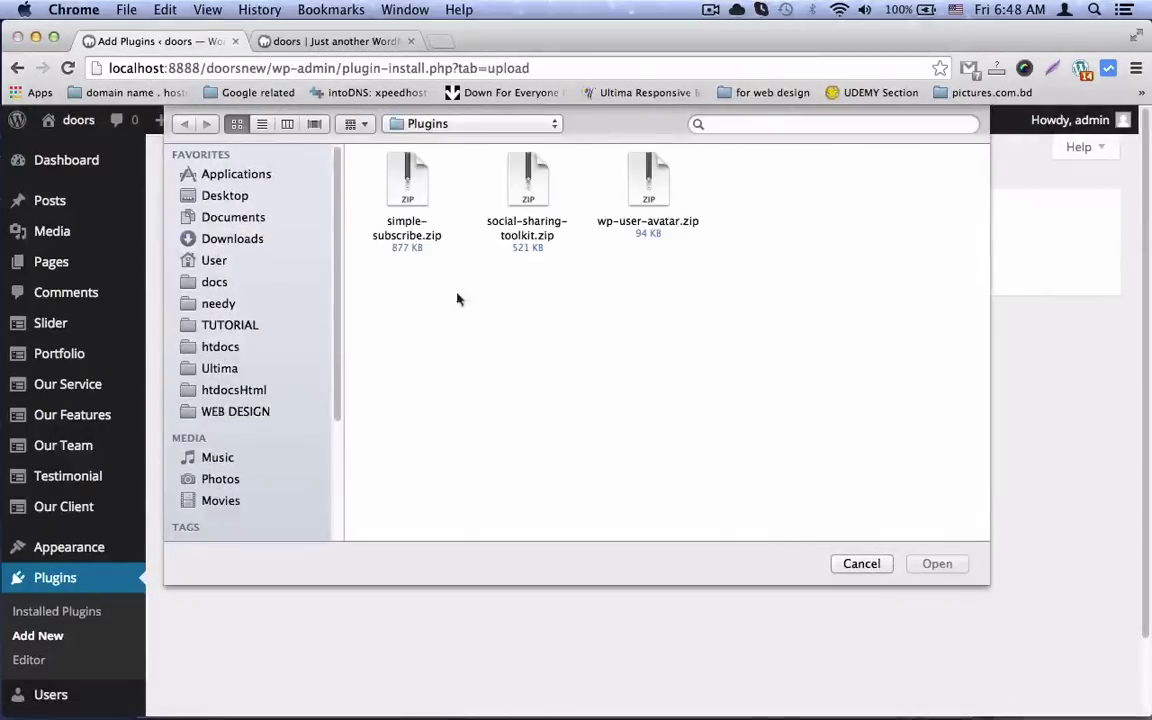
left_click(408, 190)
double_click(408, 192)
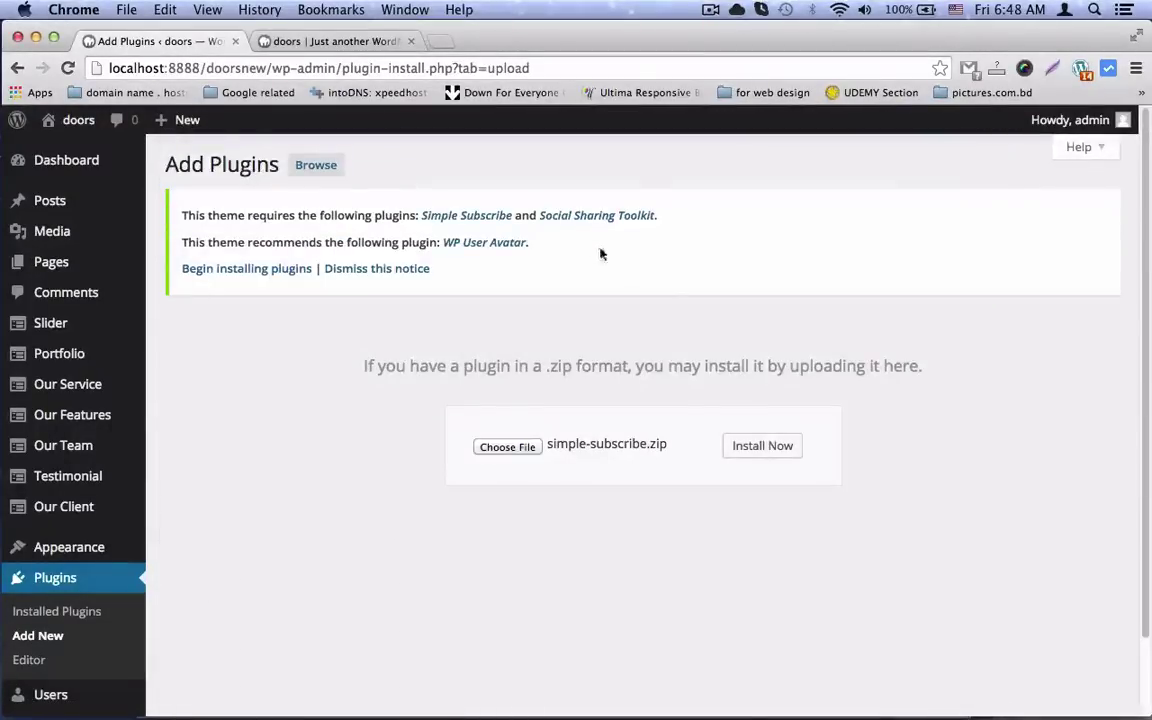
left_click(752, 445)
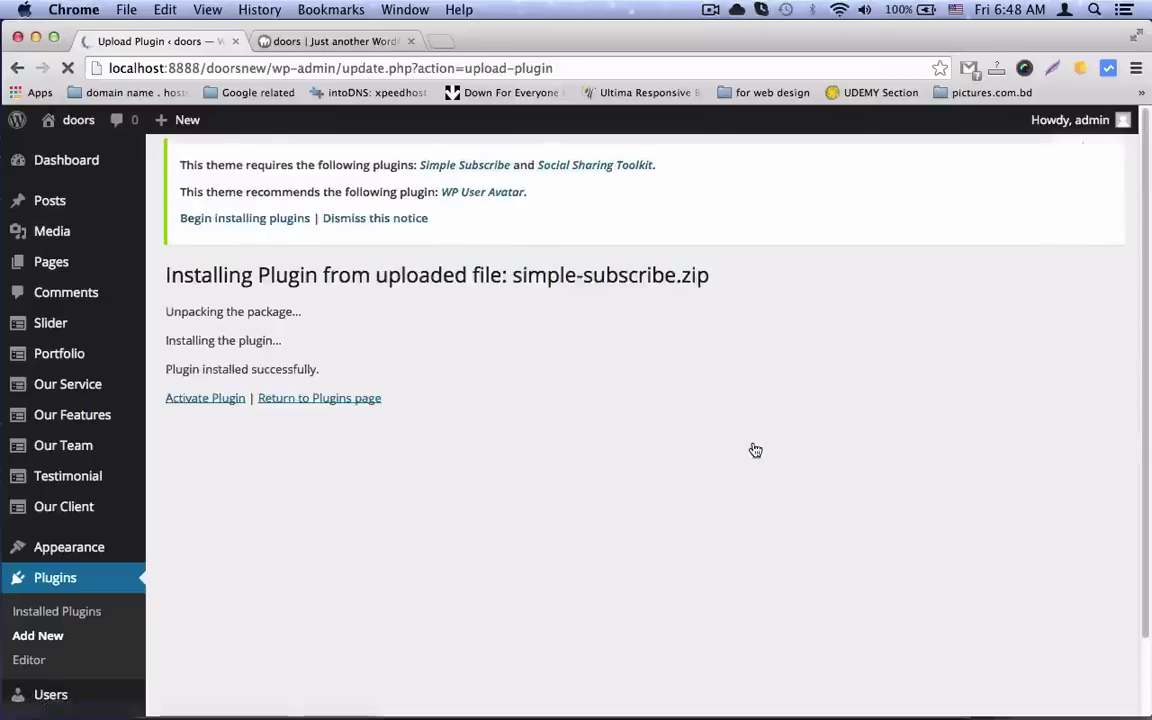
- Upload and install social-sharing-toolkit.zip from the Plugins folder inside doors envato's DoorsOnepageMultiPurposeWordpressTheme folder
left_click(47, 641)
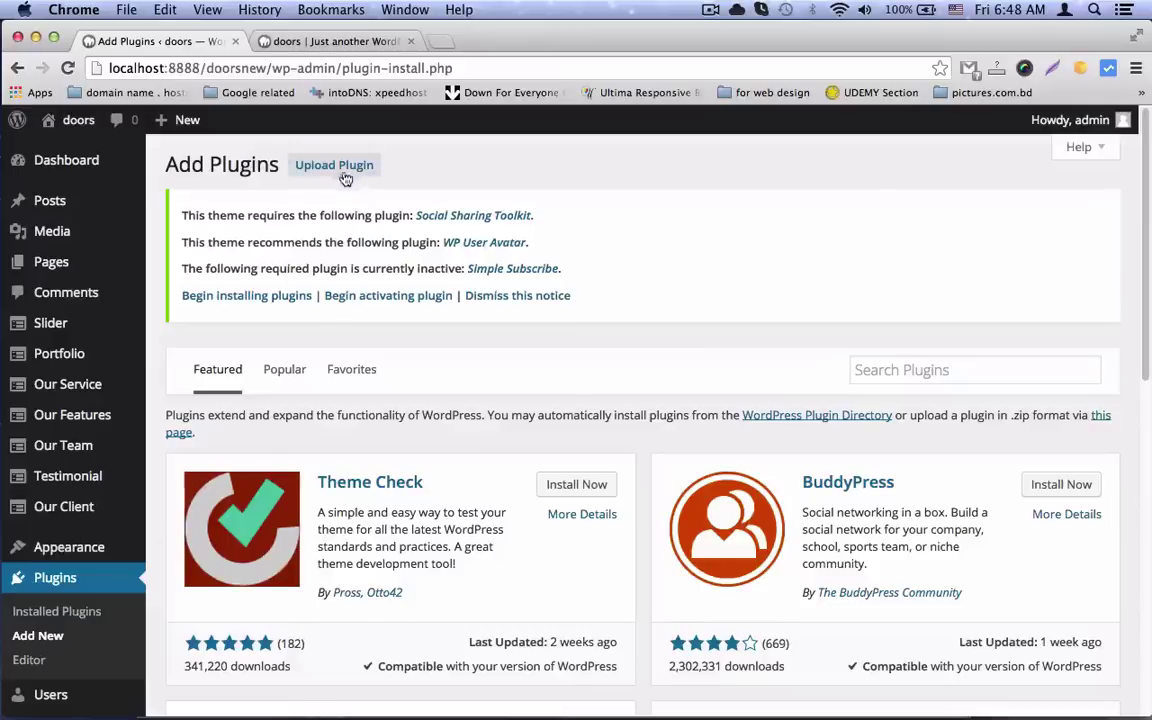
left_click(345, 176)
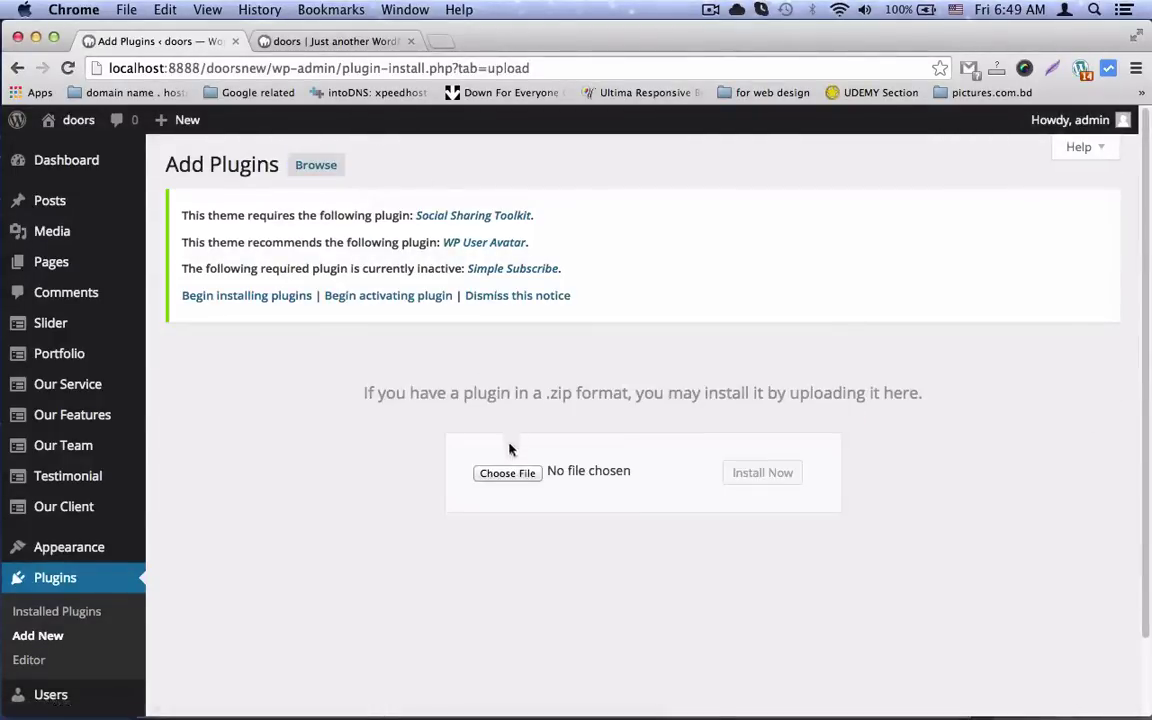
left_click(508, 476)
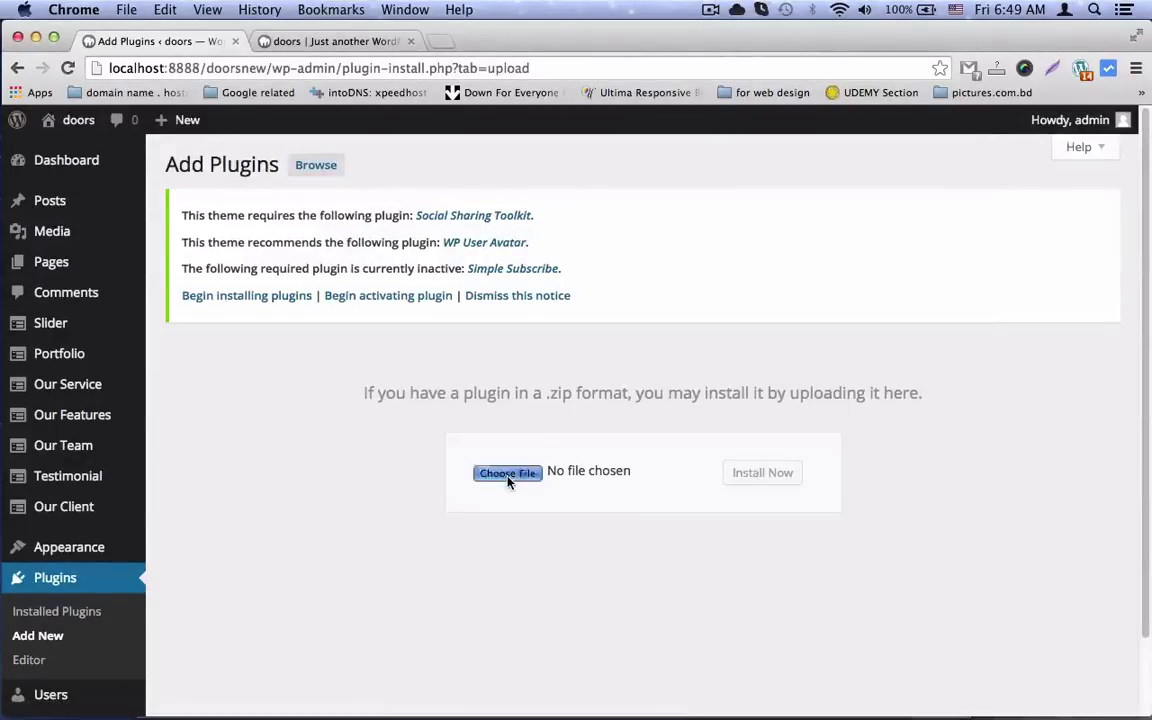
left_click(476, 124)
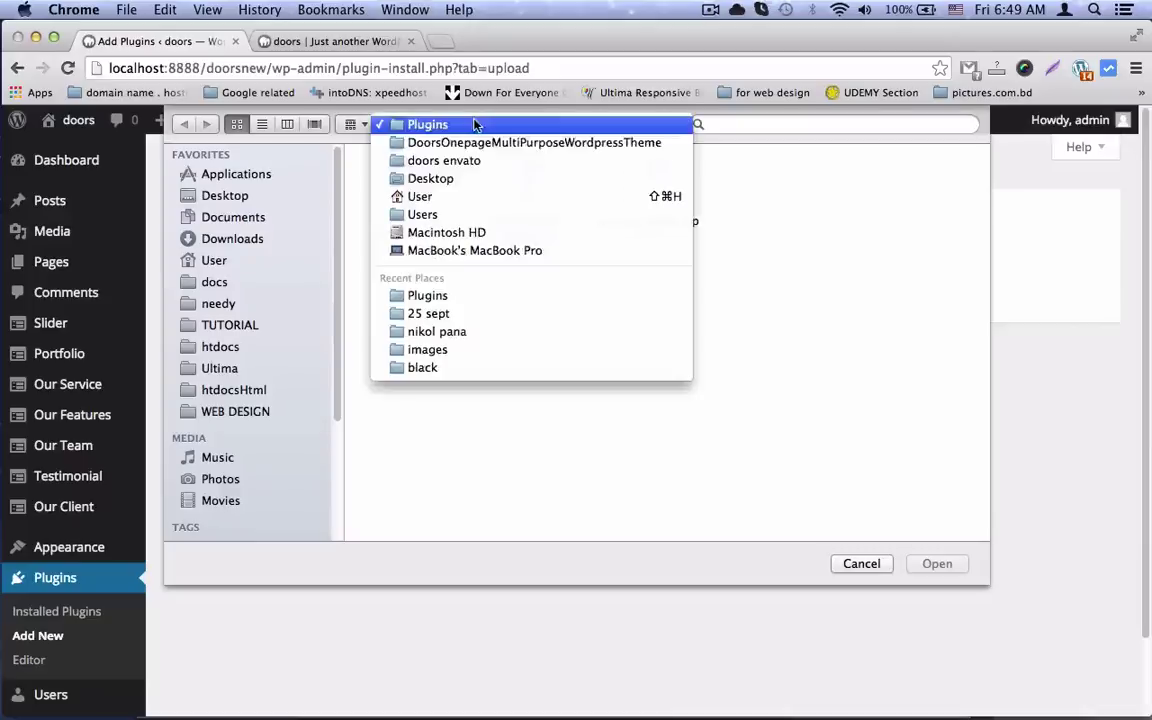
left_click(476, 160)
left_click(540, 188)
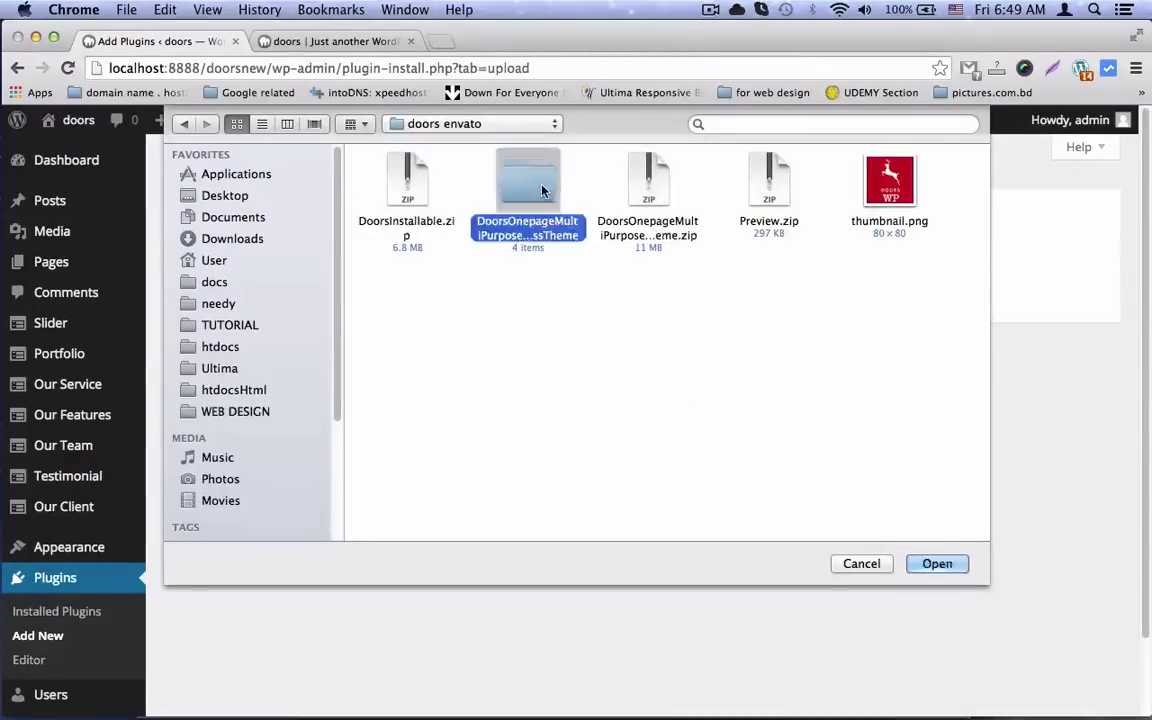
double_click(542, 190)
double_click(543, 190)
left_click(530, 200)
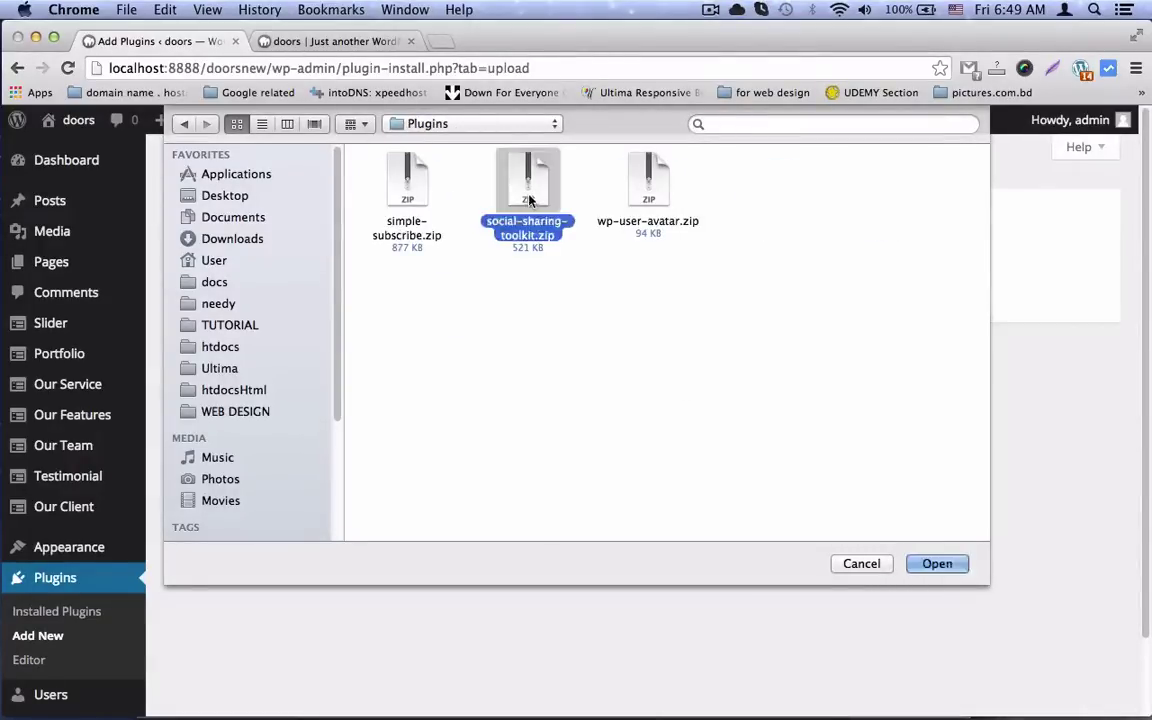
double_click(530, 200)
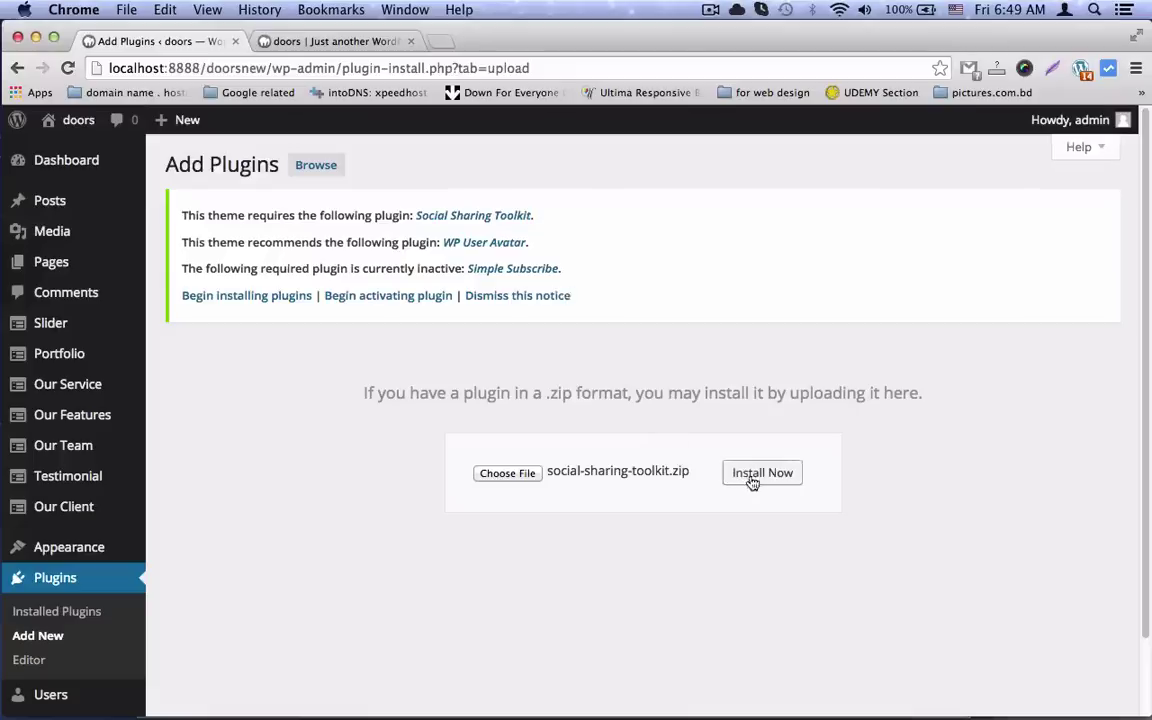
left_click(752, 483)
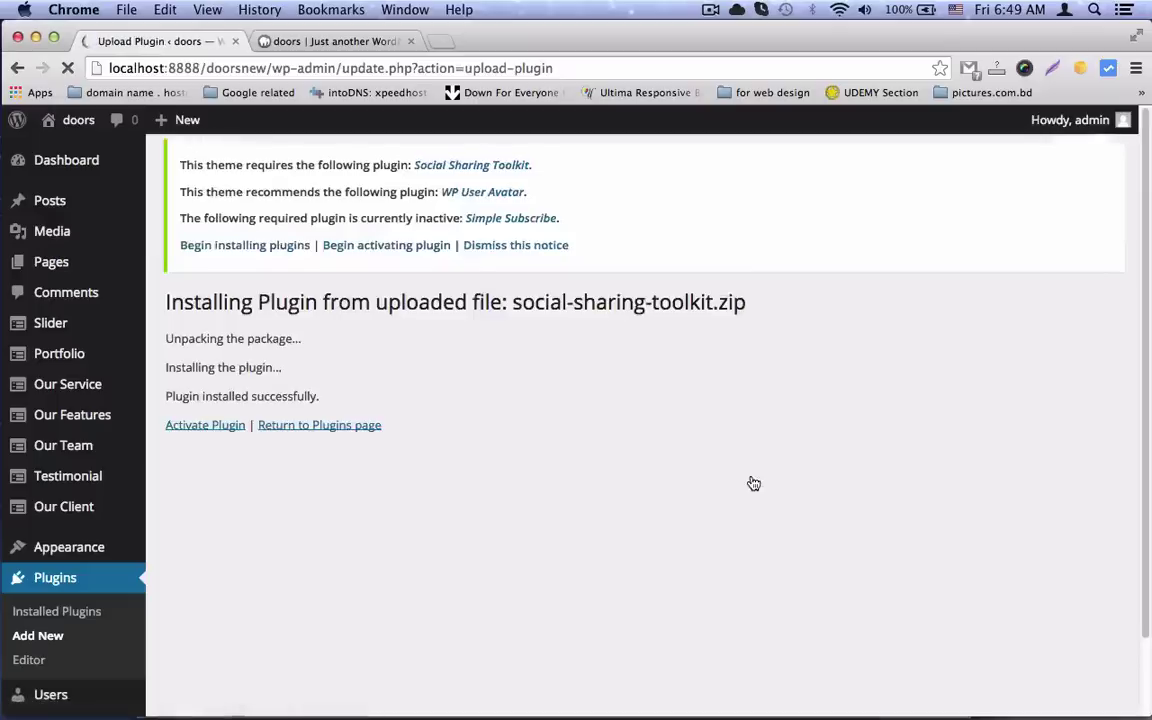
- Upload wp-user-avatar.zip as another new plugin and install it
left_click(50, 643)
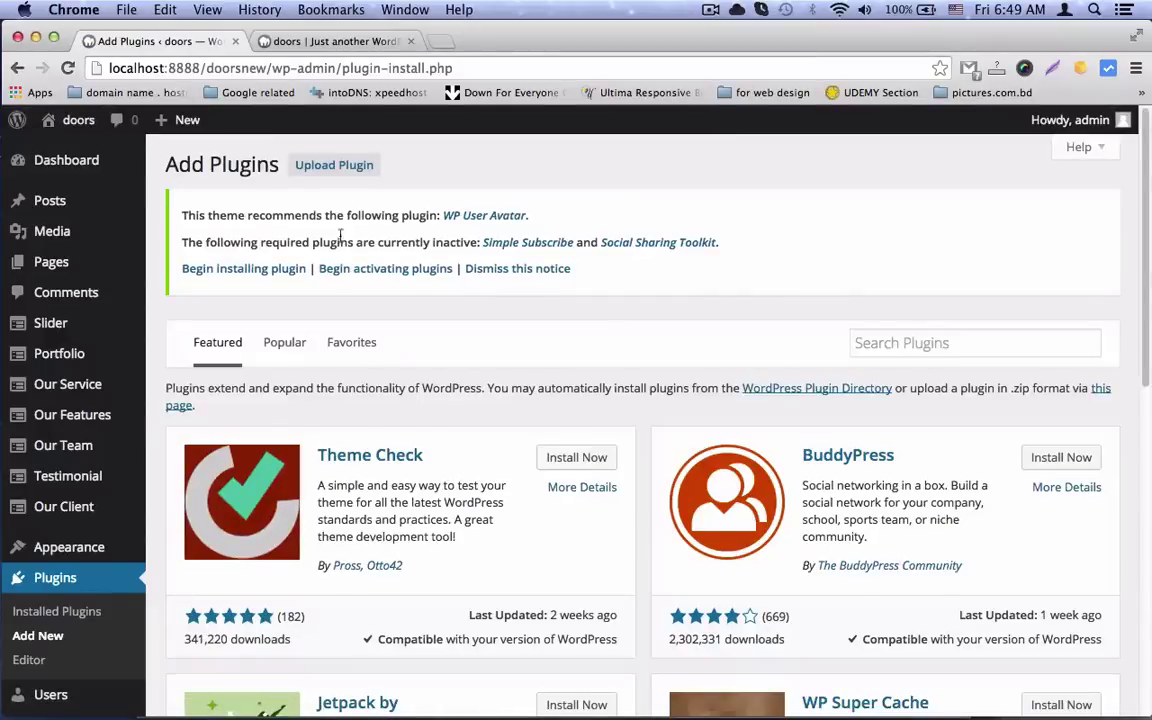
left_click(334, 170)
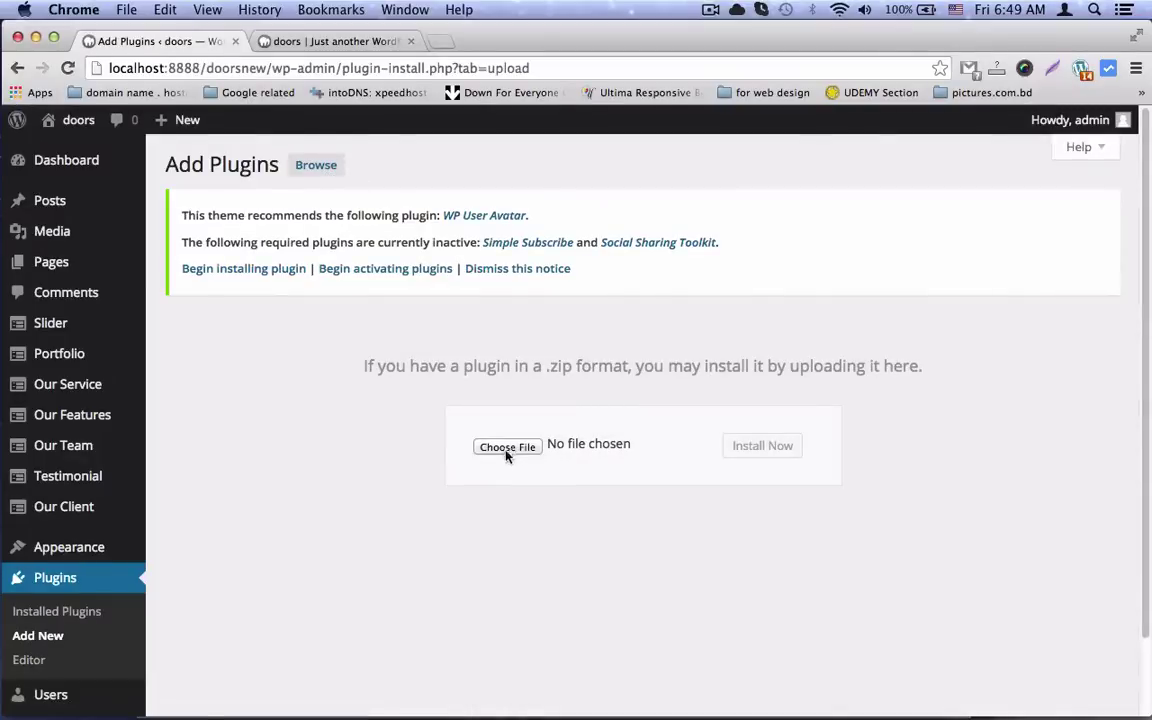
left_click(507, 448)
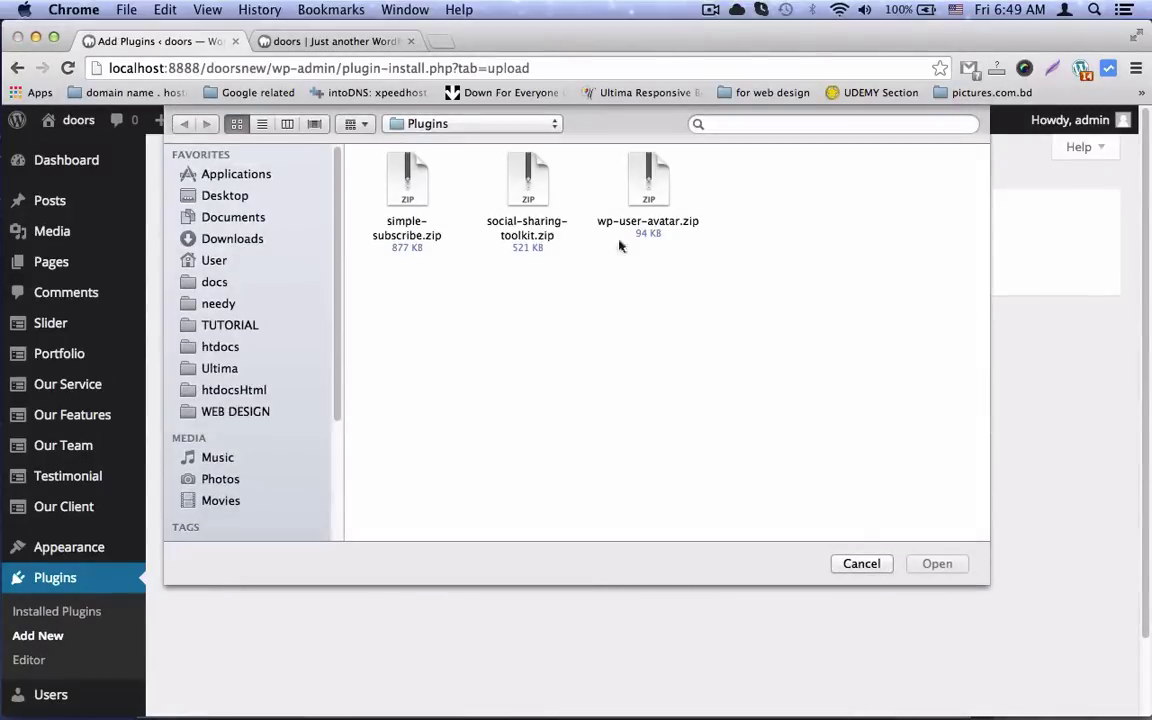
double_click(652, 198)
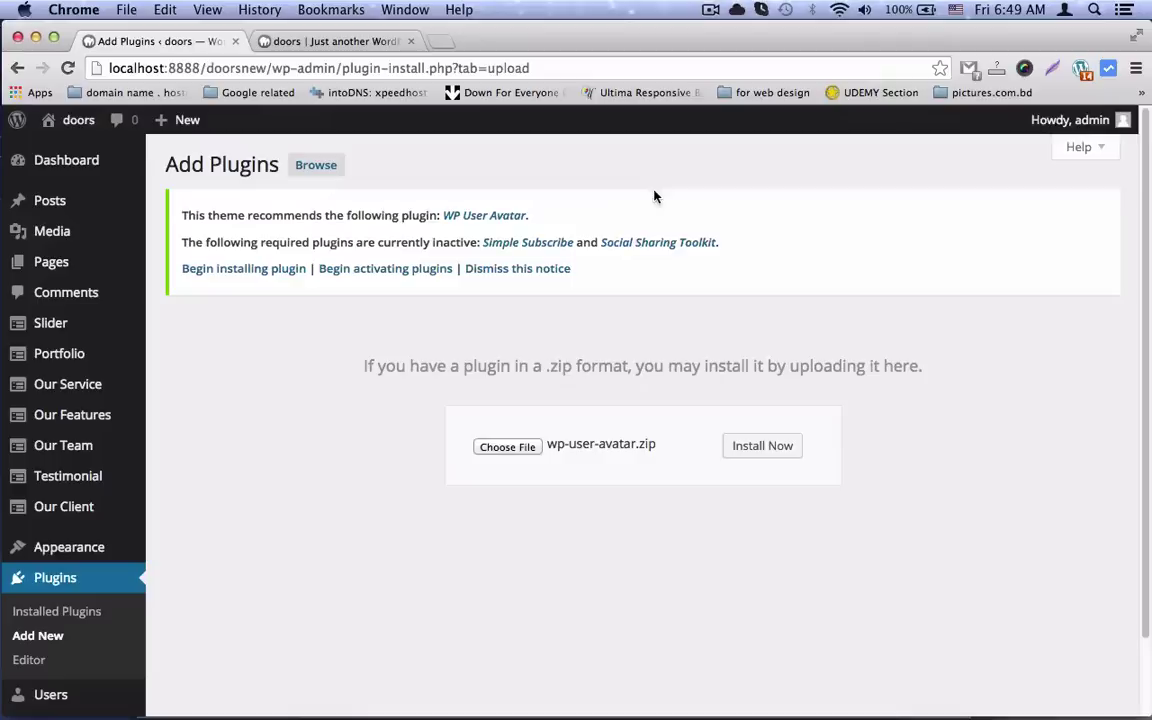
left_click(748, 455)
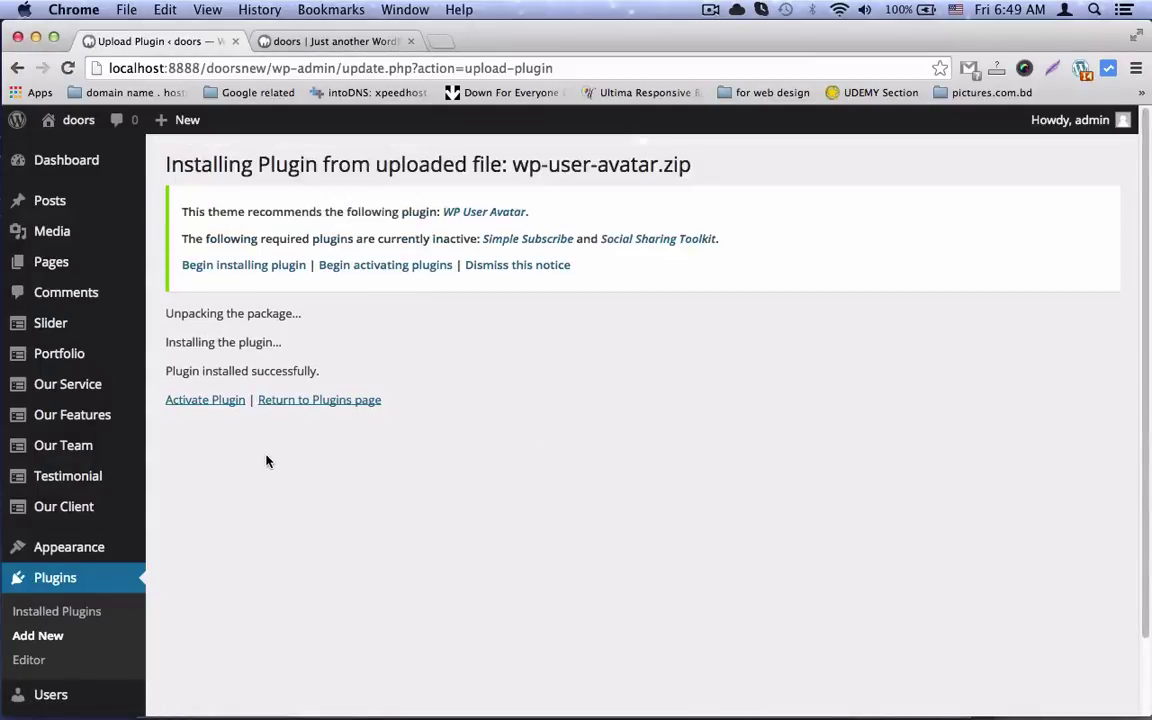
- Bulk-activate the Simple Subscribe, Social Sharing Toolkit and WP User Avatar plugins in the installed plugins list
scroll(257, 468, "down", 1)
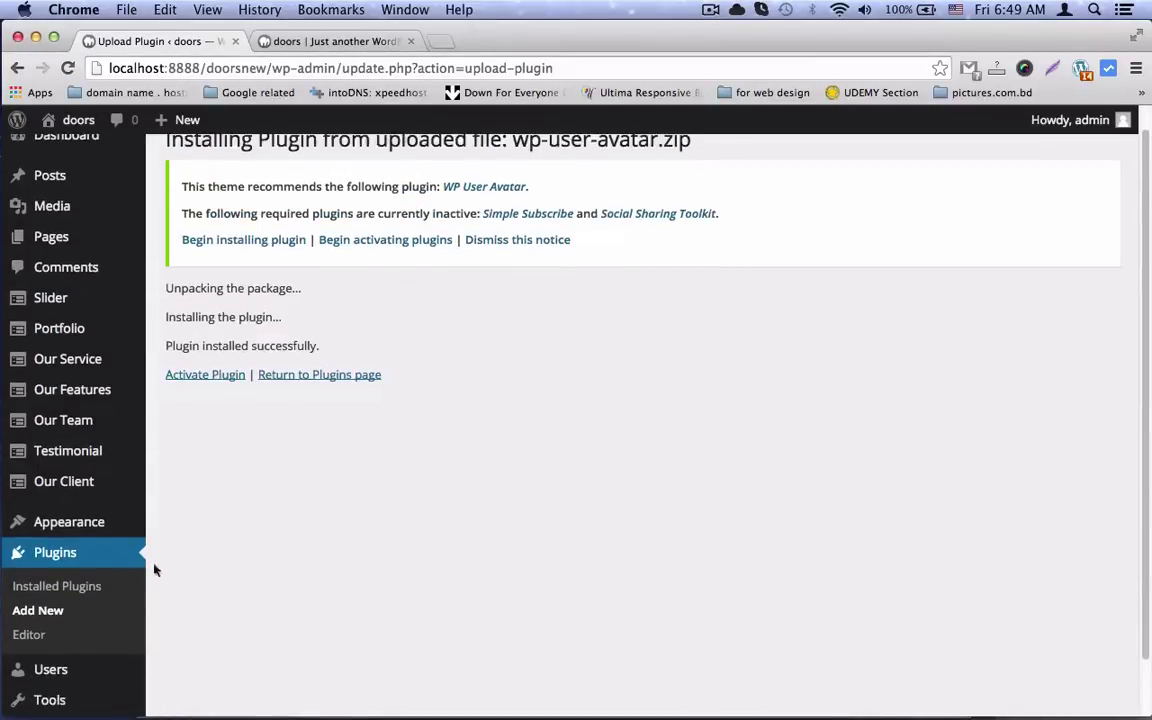
left_click(38, 587)
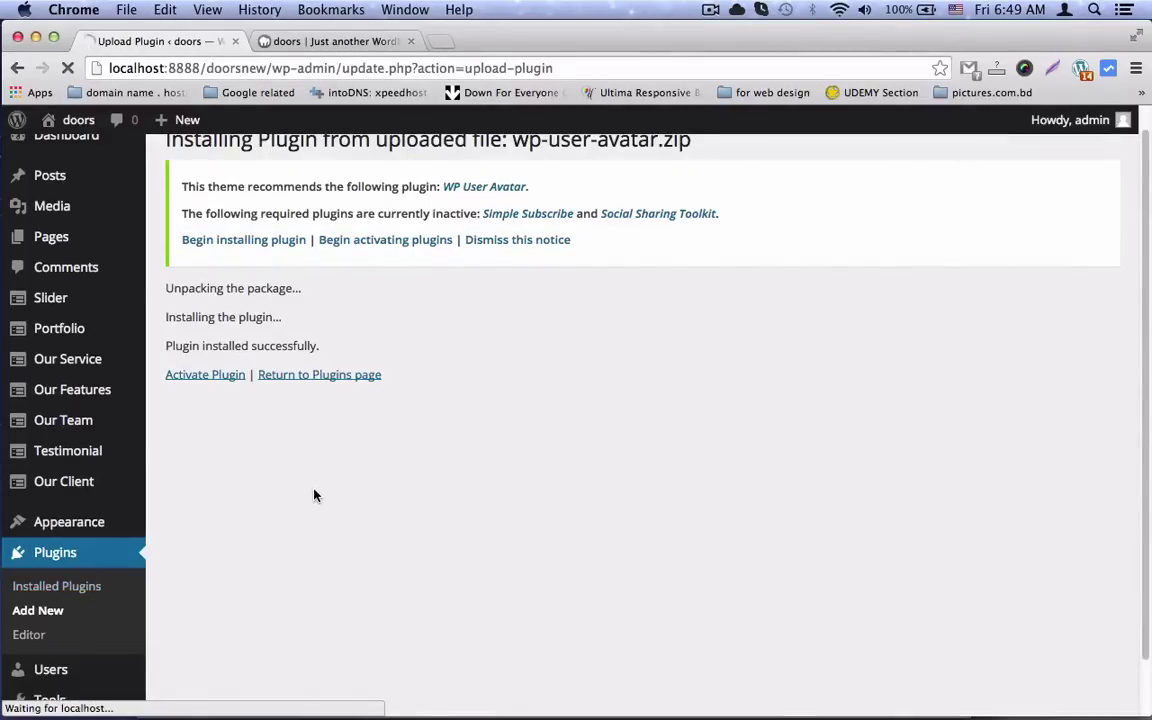
scroll(419, 450, "down", 4)
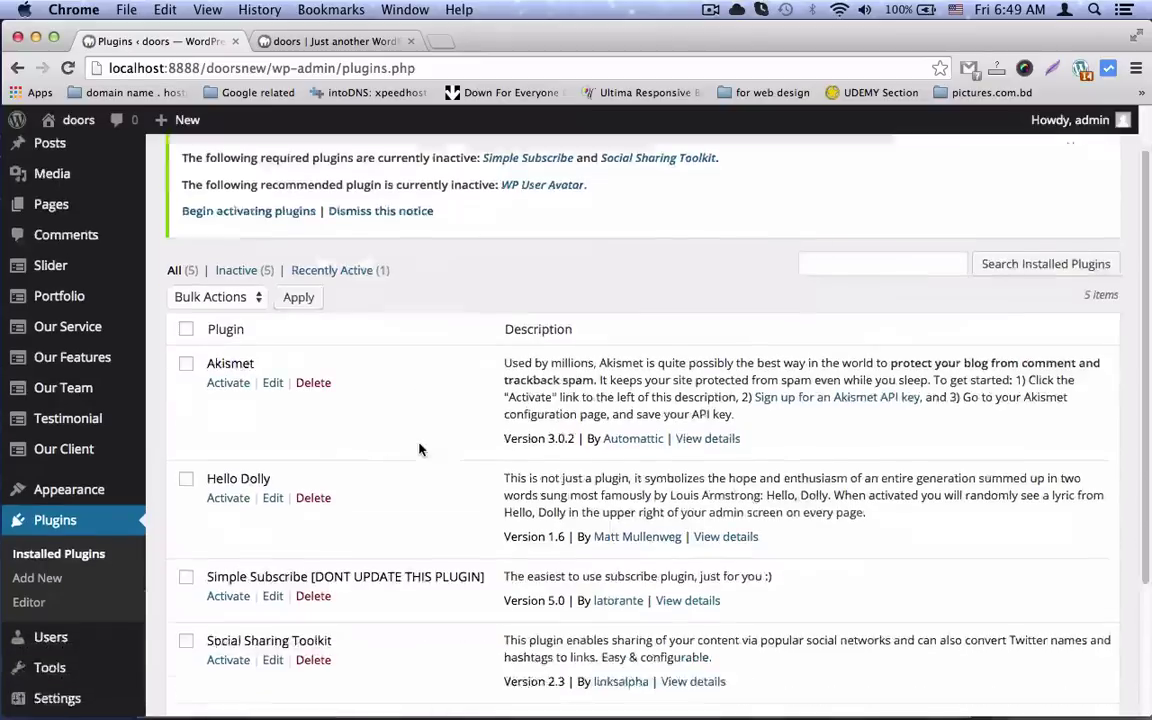
left_click(186, 464)
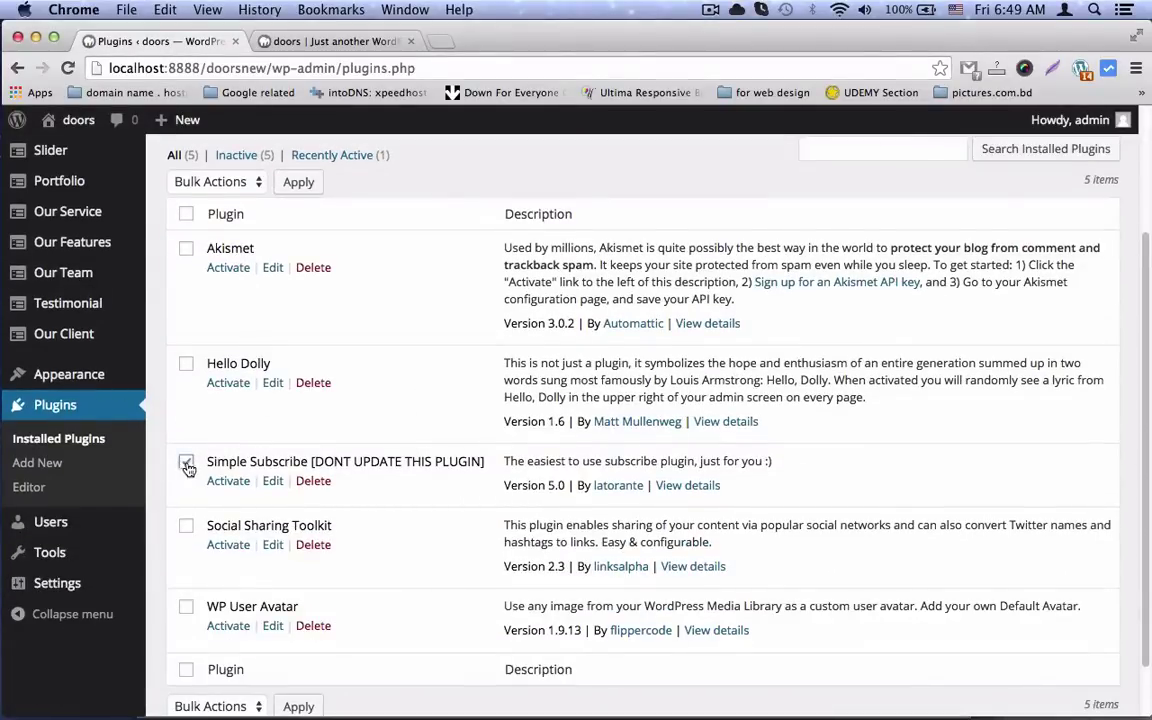
left_click_drag(488, 462, 212, 461)
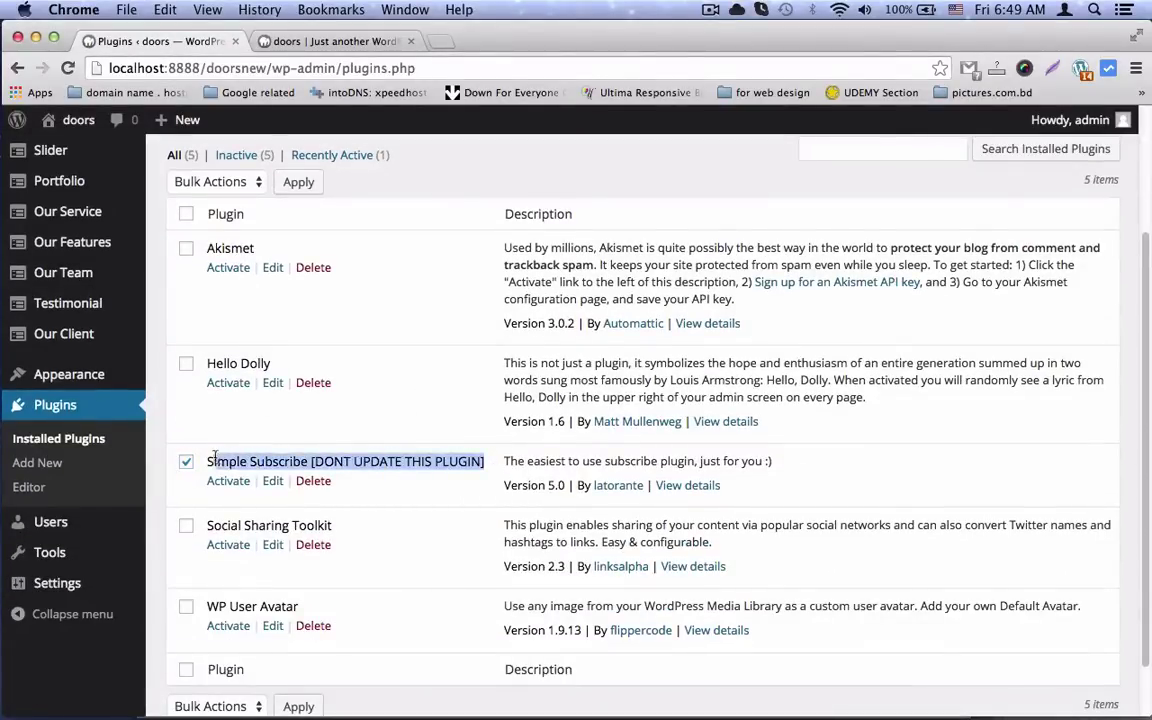
scroll(395, 405, "down", 1)
left_click(186, 482)
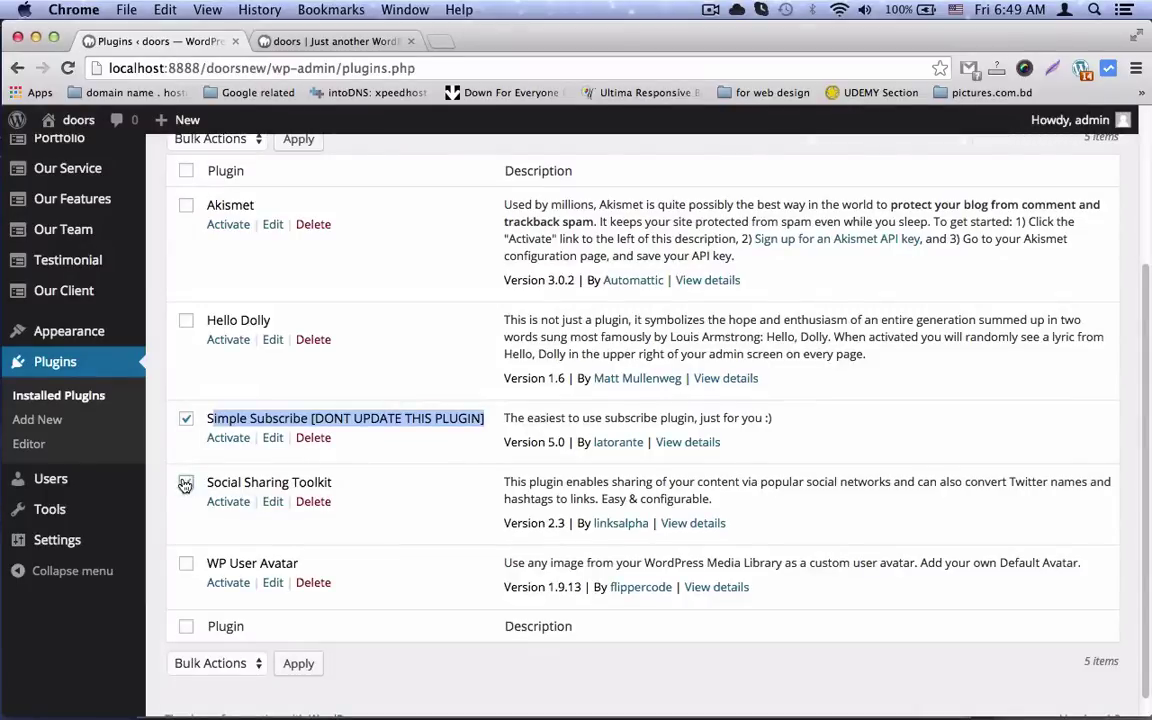
left_click(186, 563)
scroll(381, 380, "down", 1)
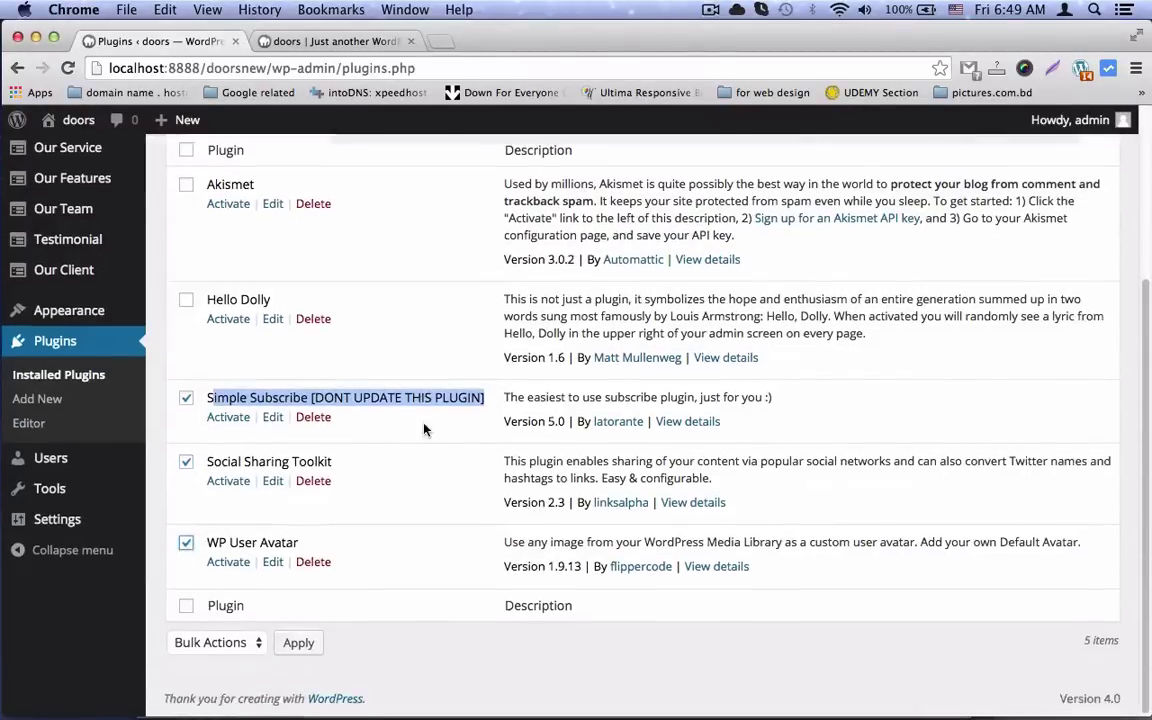
left_click(205, 641)
left_click(215, 660)
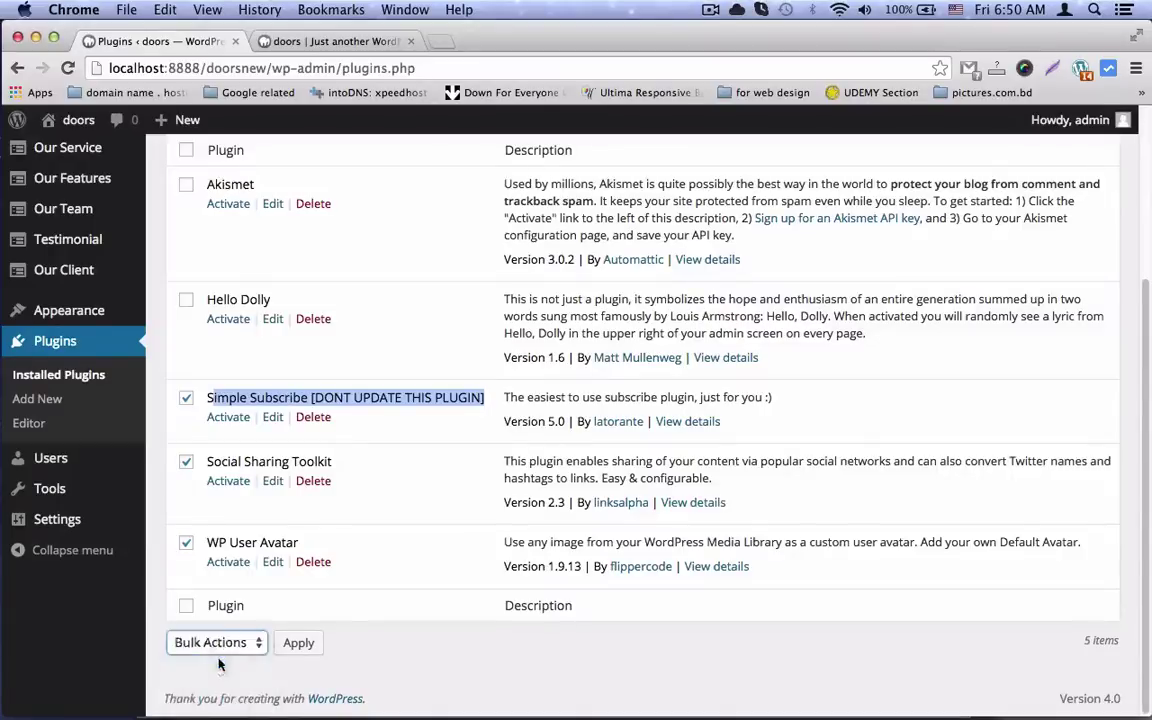
left_click(298, 643)
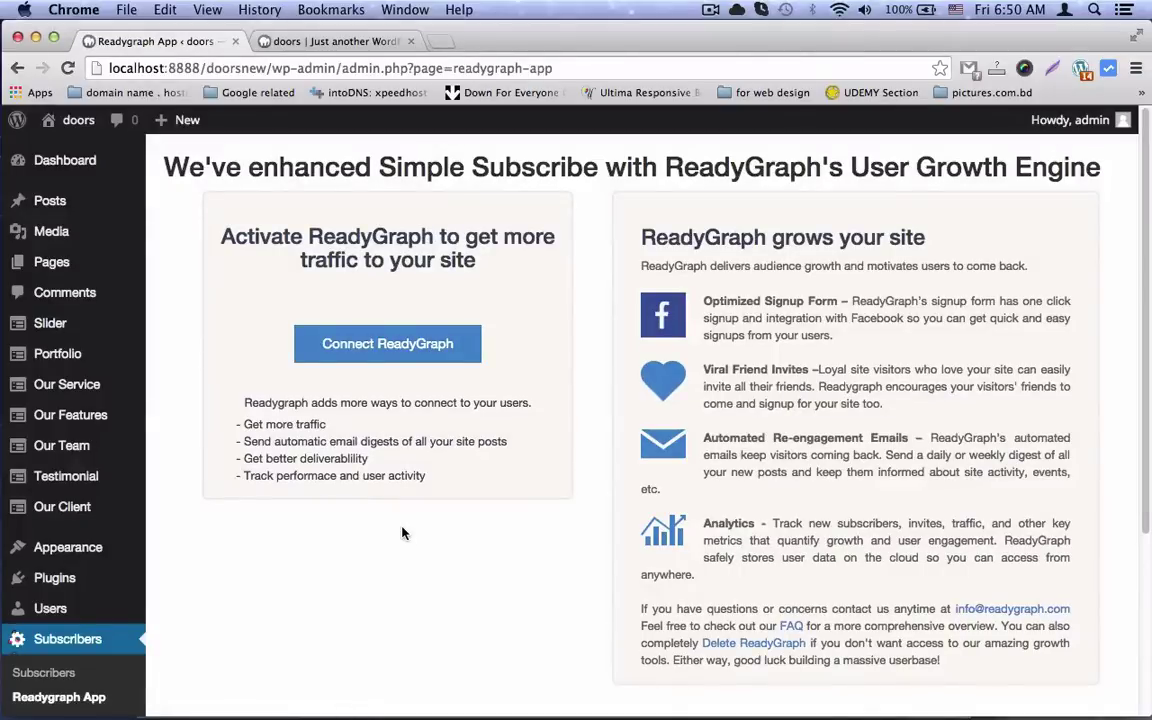
- Switch to Microsoft Word and extend the "Install plugin" line with ". your plugin now installed", followed by a line break
scroll(303, 458, "down", 5)
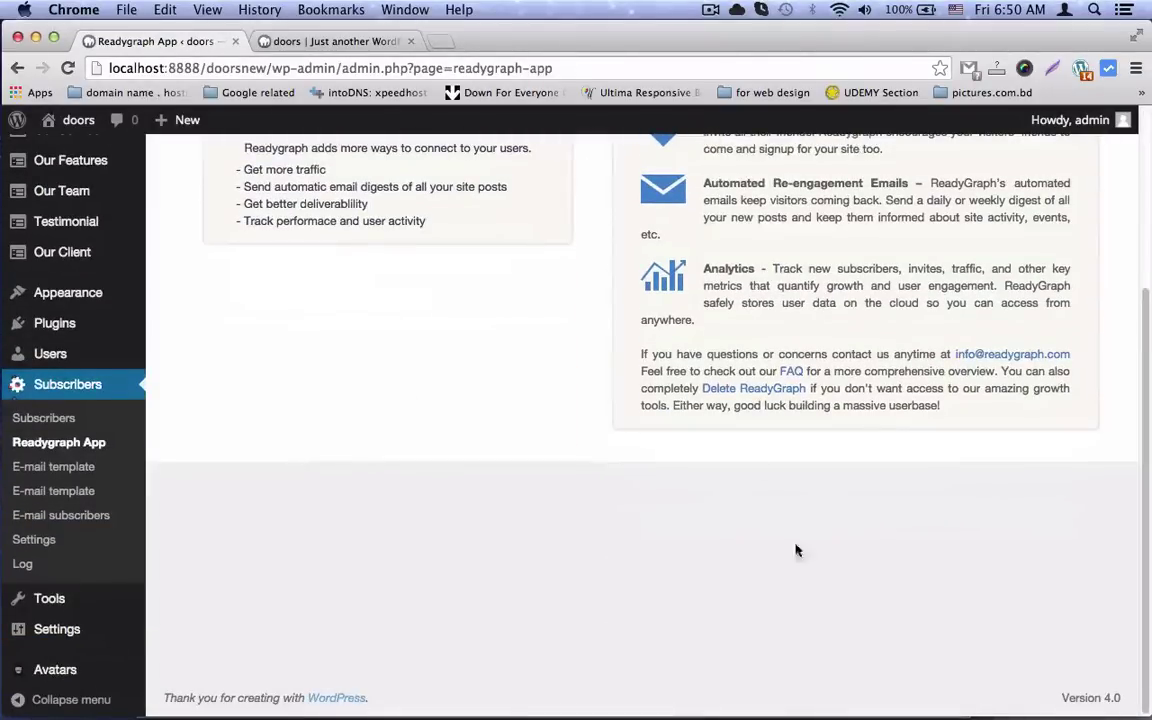
left_click(707, 663)
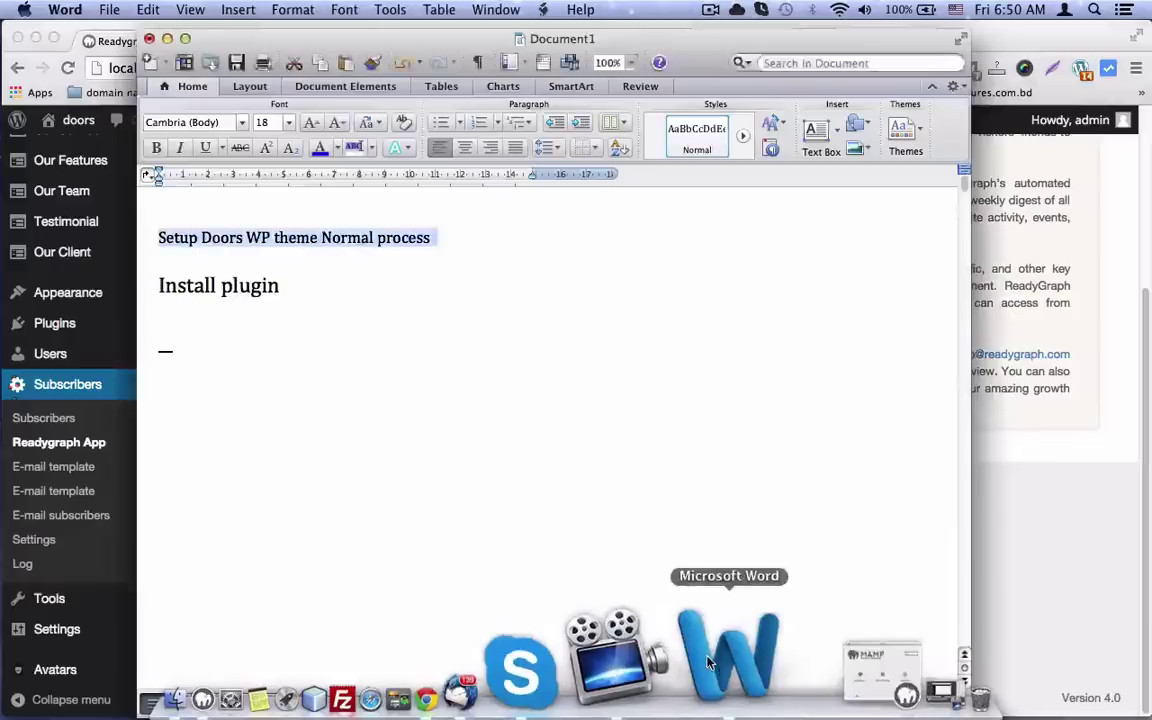
left_click(365, 288)
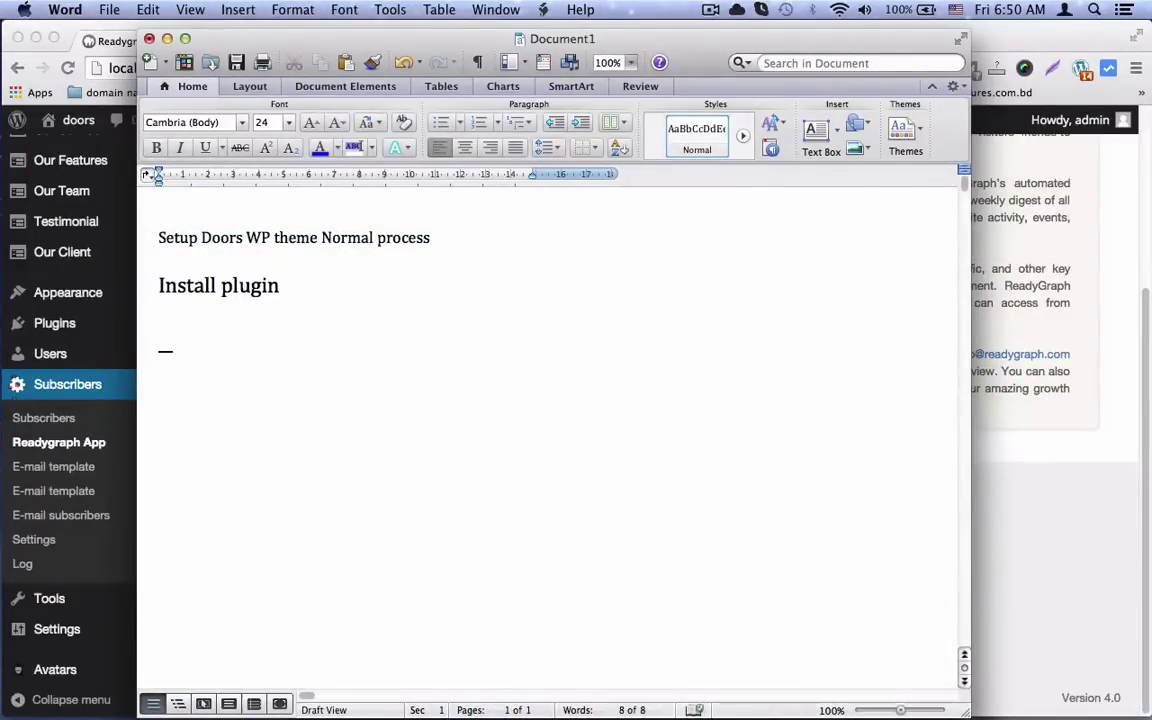
left_click_drag(279, 282, 145, 282)
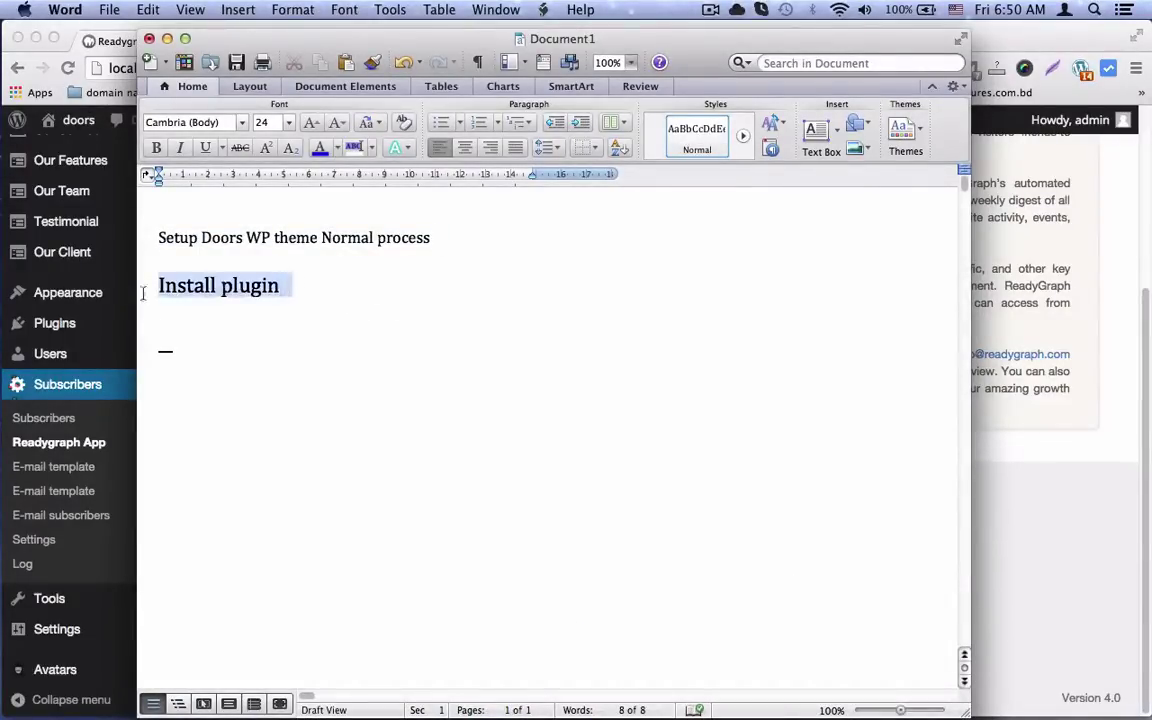
left_click(293, 289)
type(".")
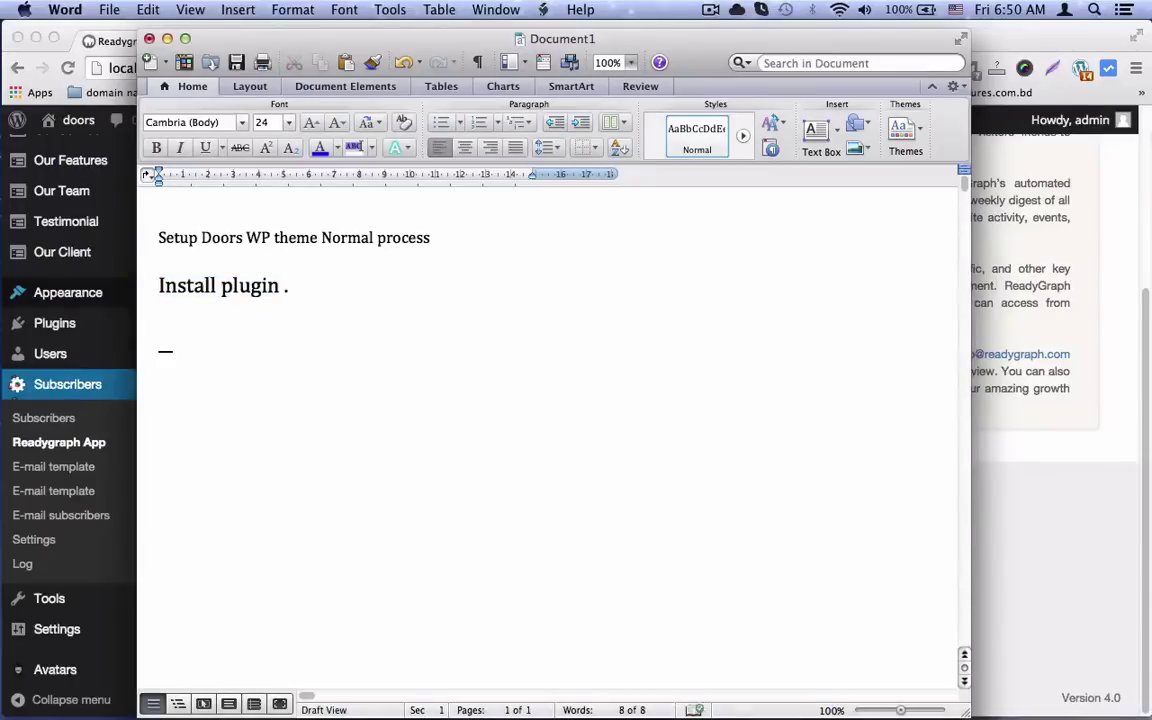
type("  your")
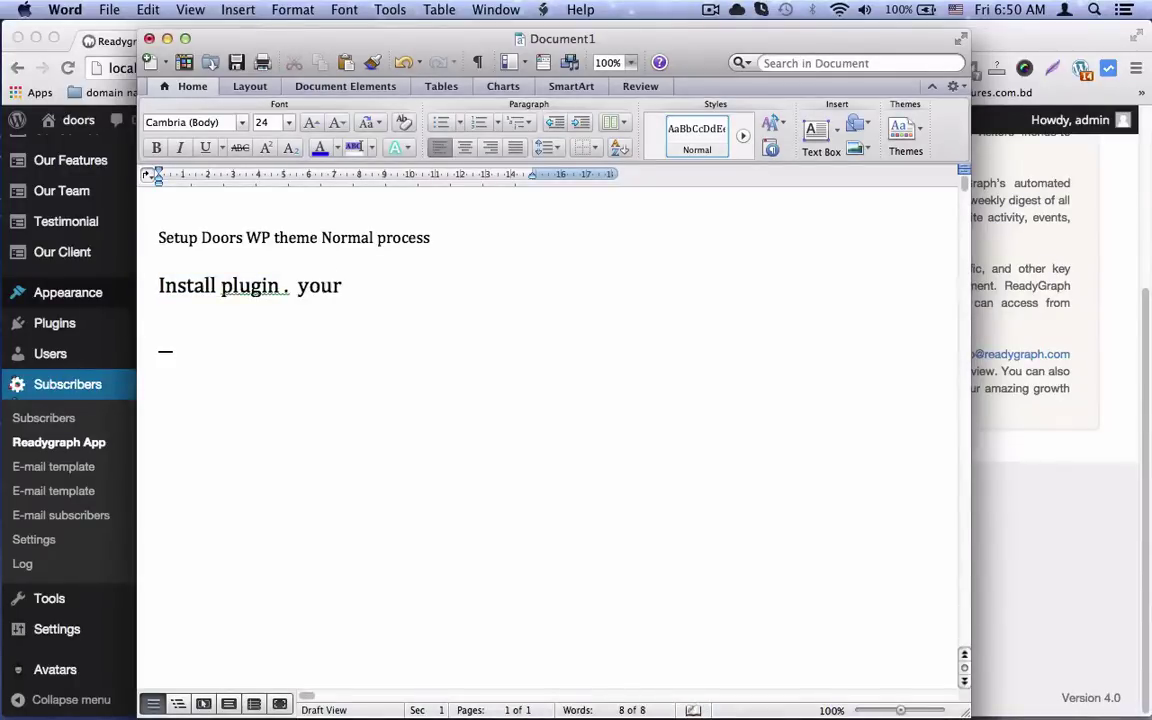
type(" plugin no")
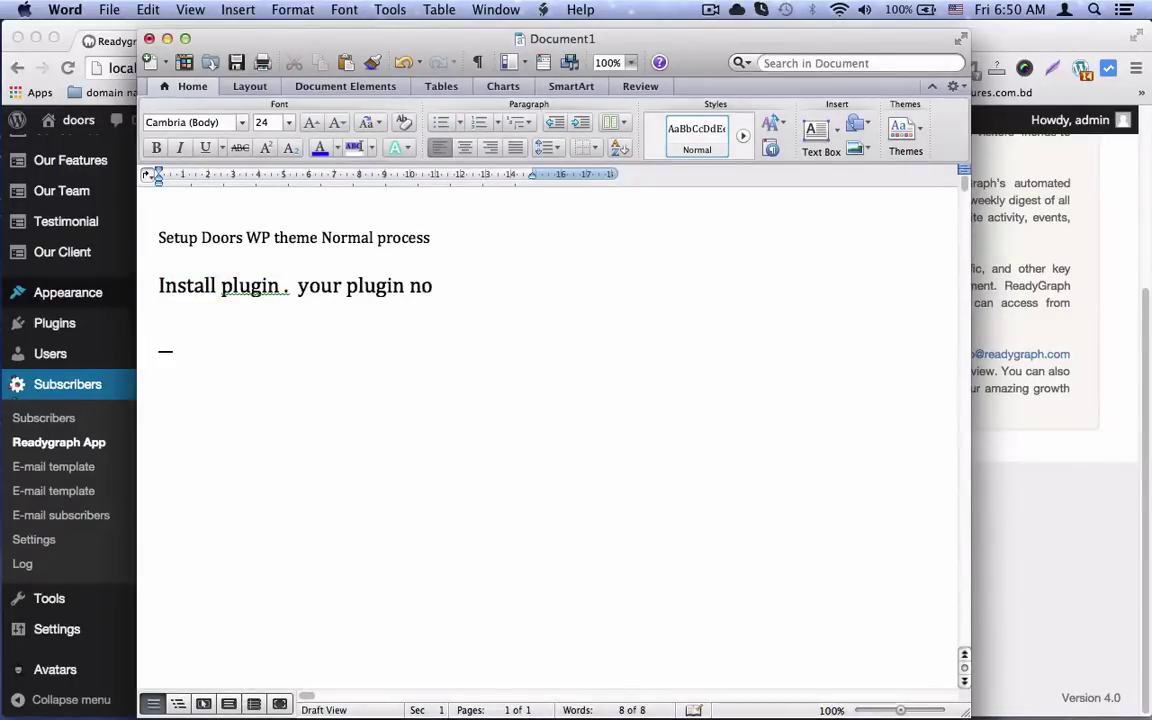
type("w inst")
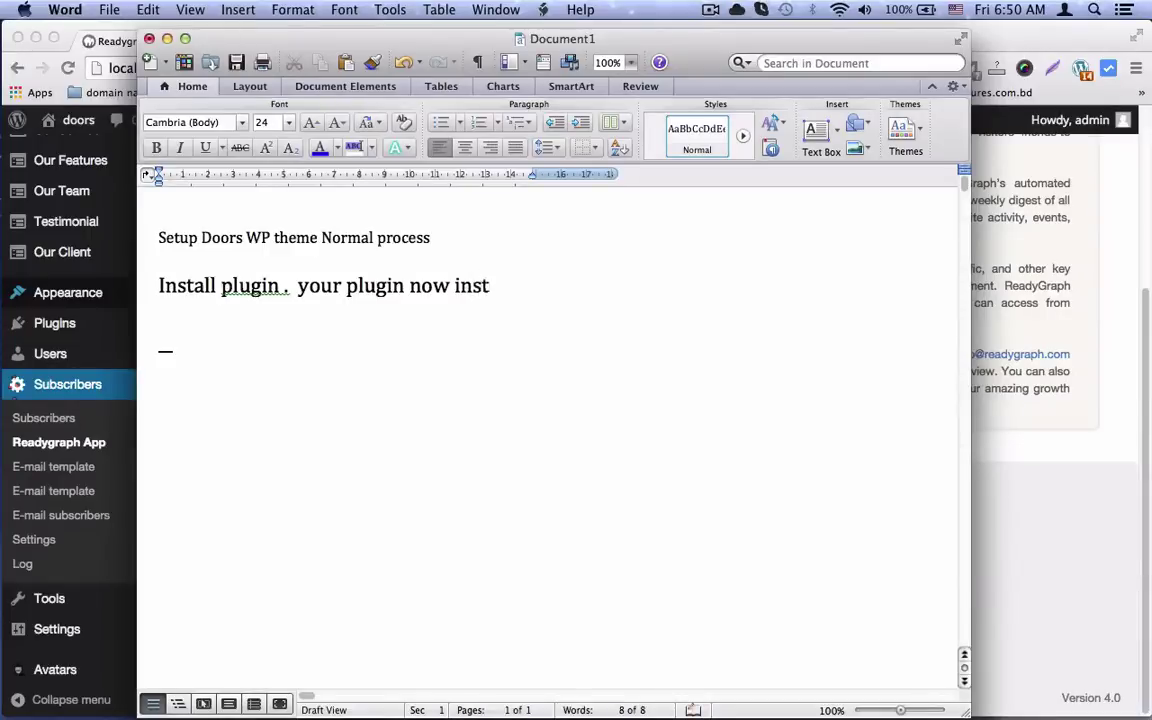
type("alled")
key("Return")
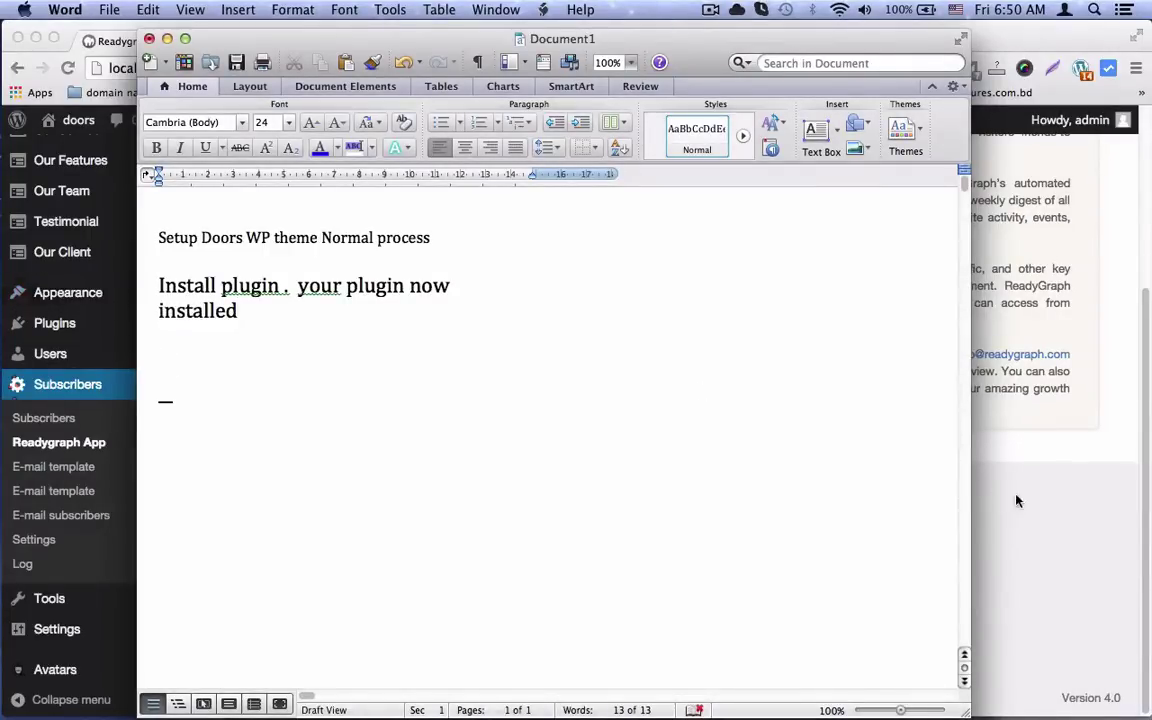
- Switch back to Chrome and check in Reading Settings which pages can be chosen as a static front page
left_click(1090, 515)
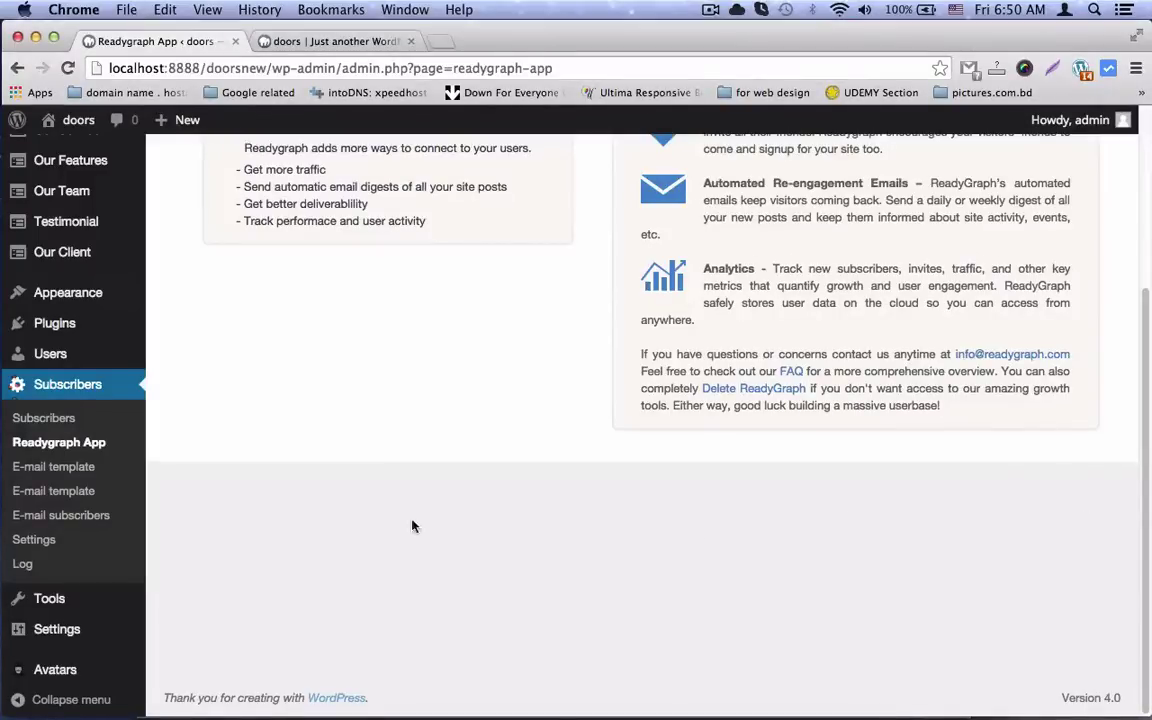
mouse_move(47, 636)
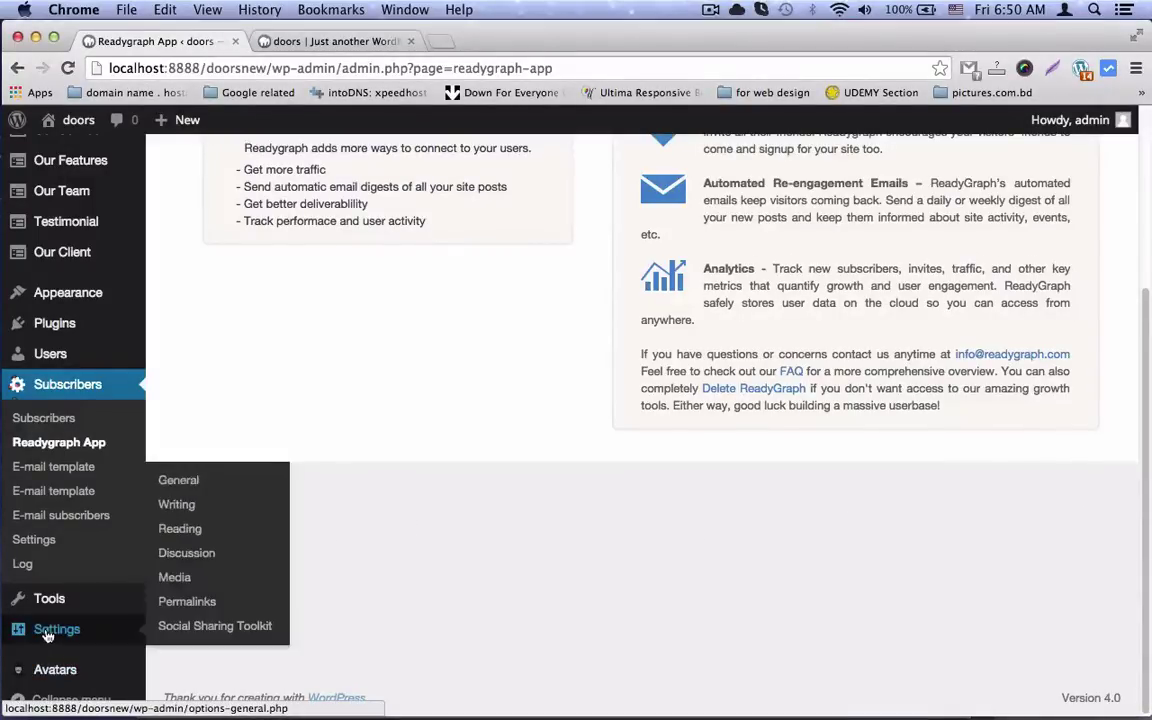
left_click(199, 530)
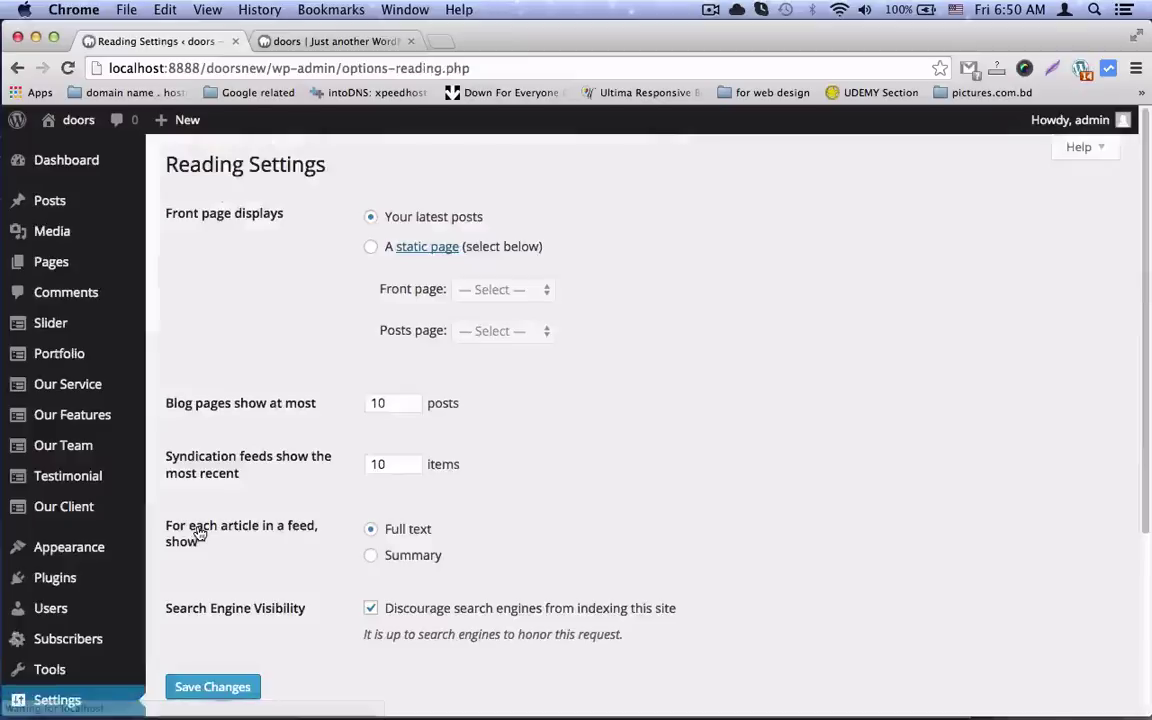
left_click(372, 248)
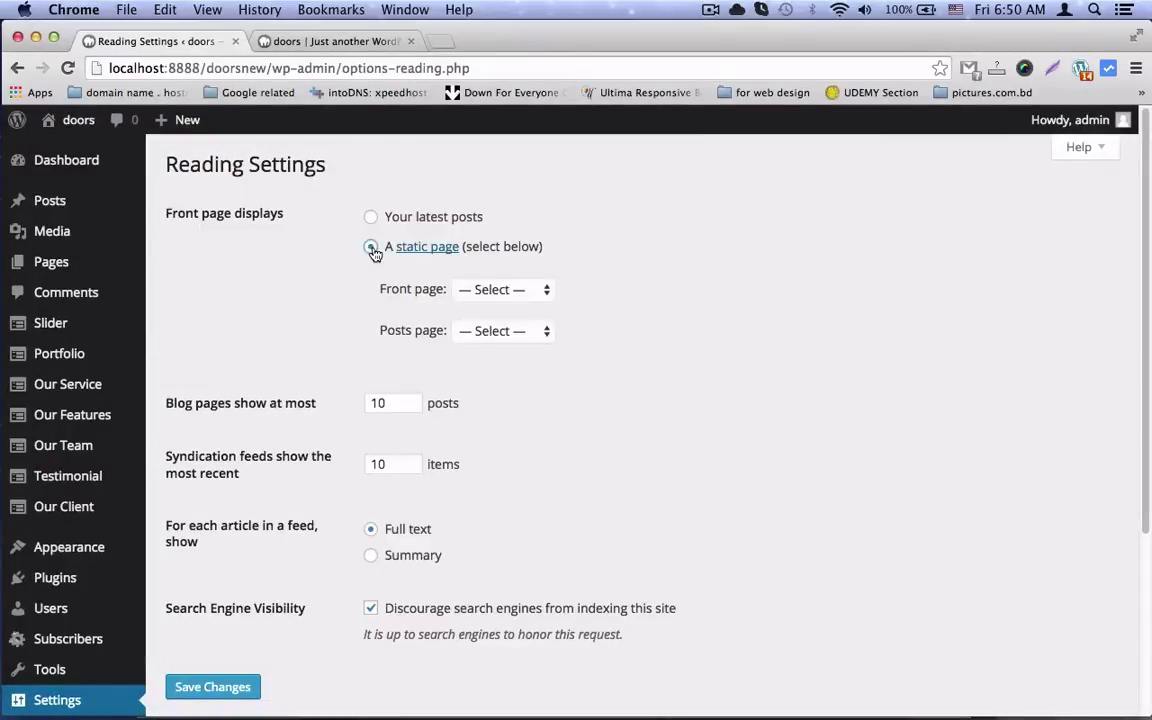
left_click(490, 290)
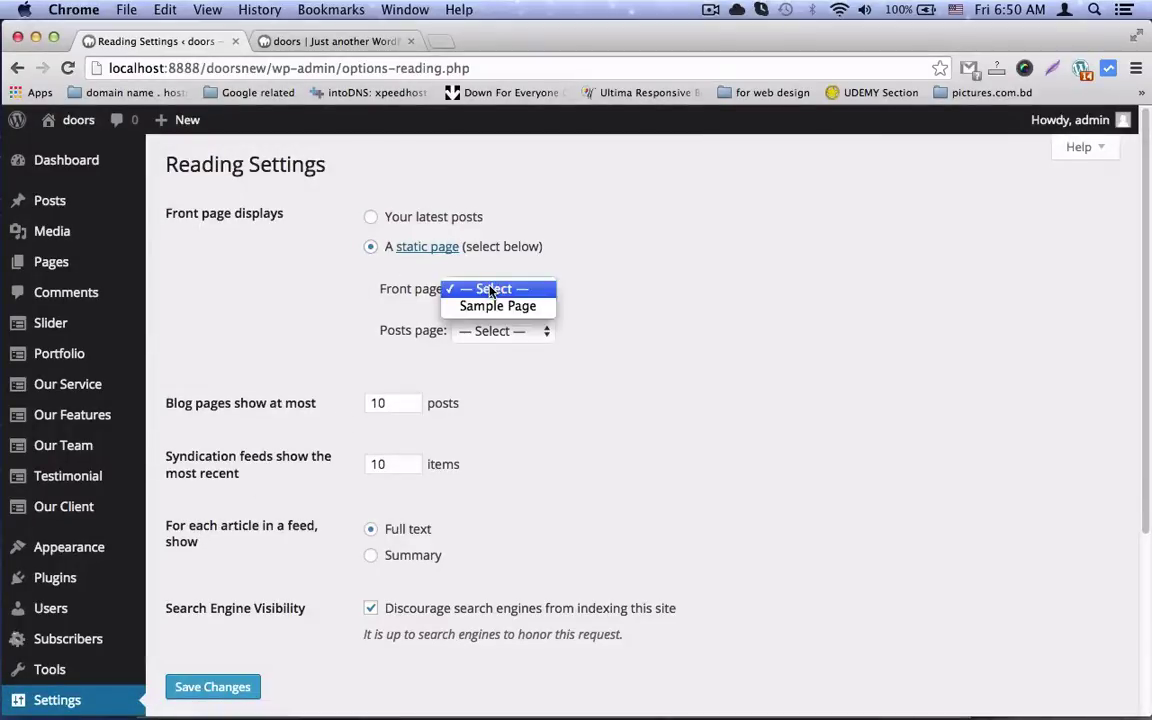
left_click(620, 295)
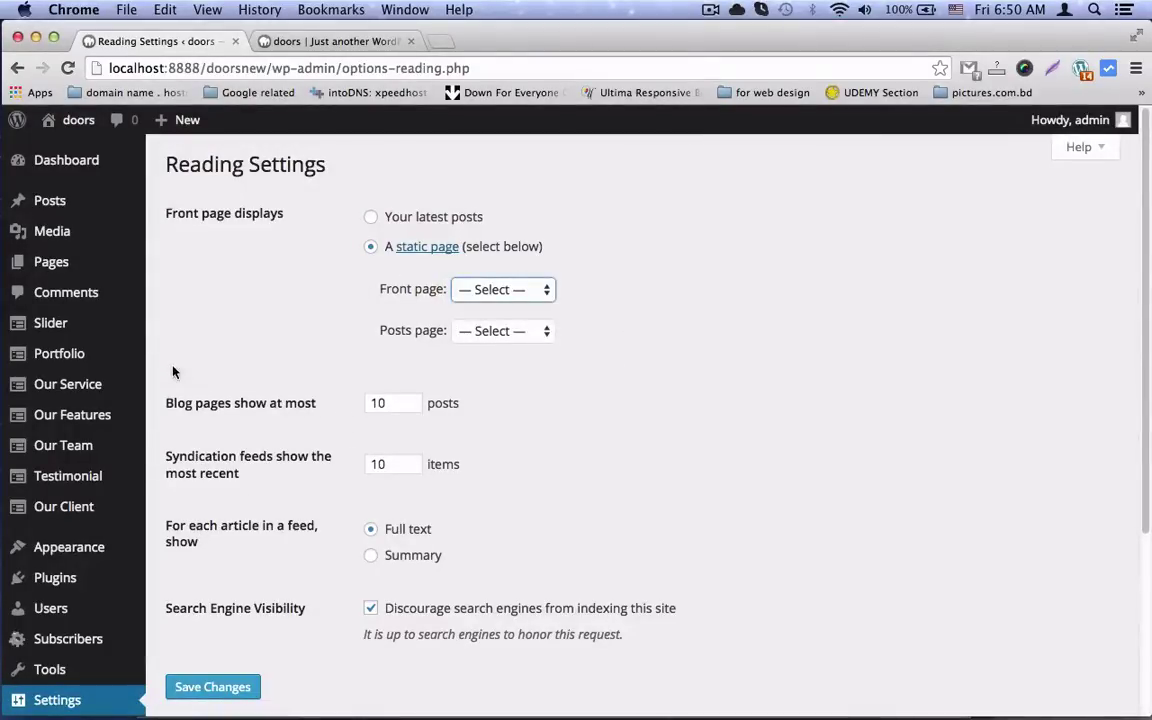
- Create a new page titled "Home" and assign it the Main Page template
mouse_move(57, 261)
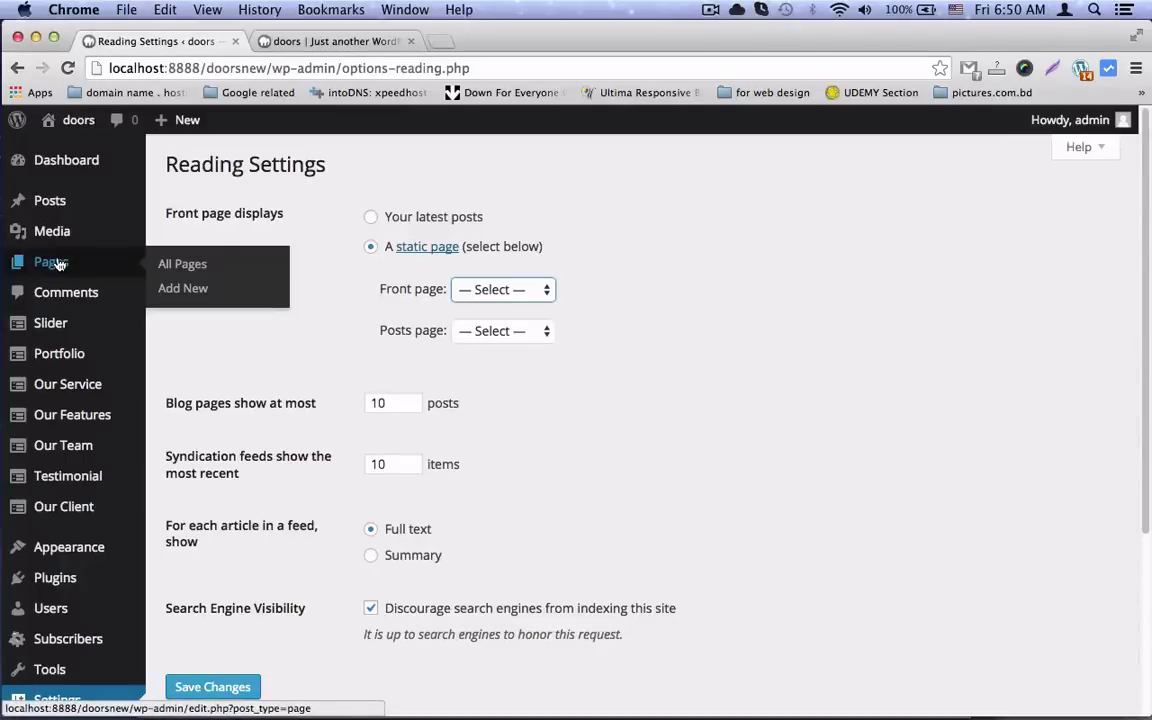
left_click(186, 264)
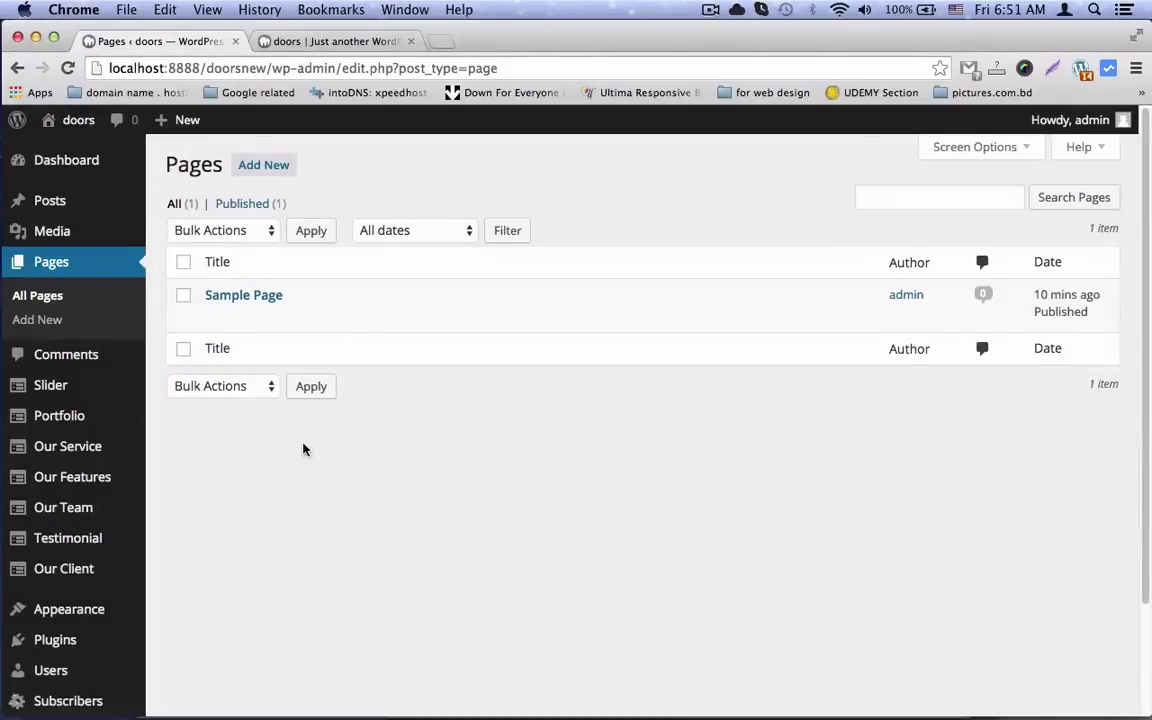
left_click(276, 167)
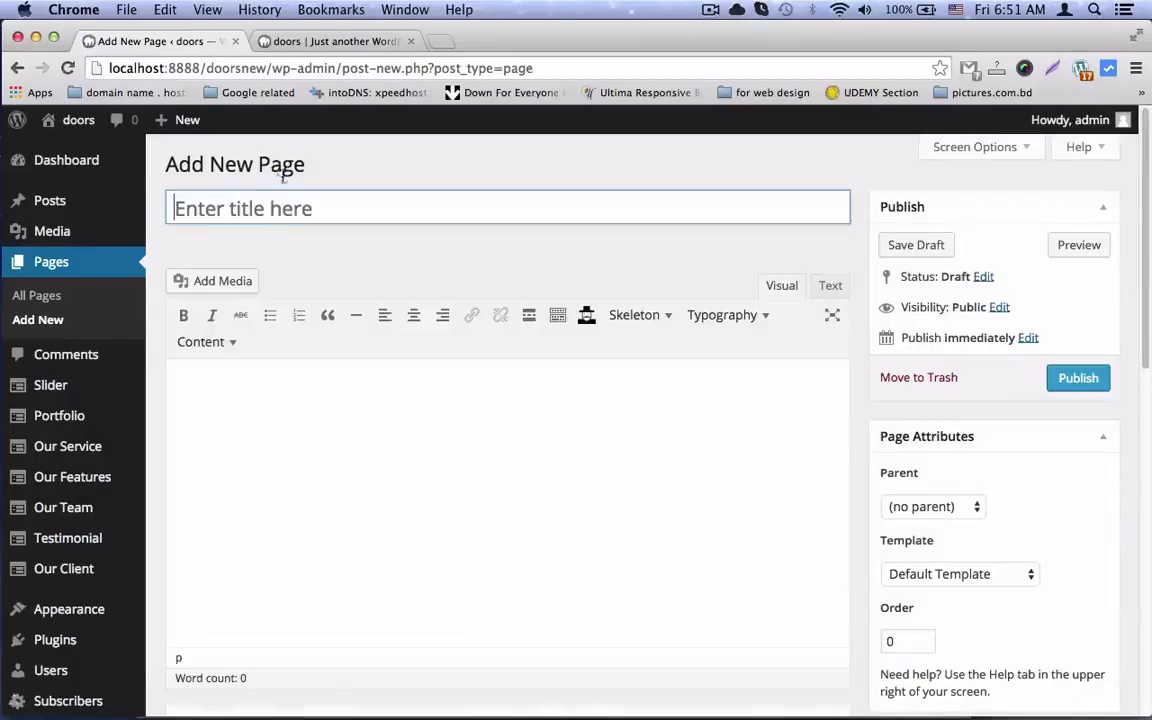
left_click(287, 192)
type("Home")
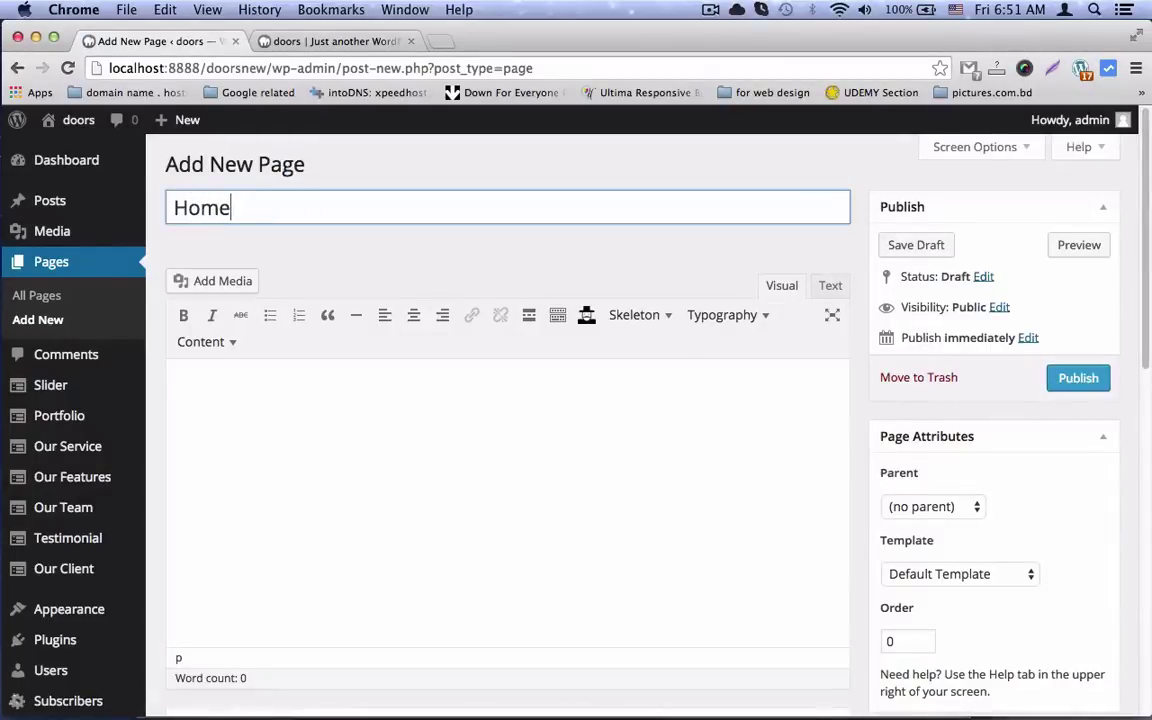
scroll(1137, 283, "down", 1)
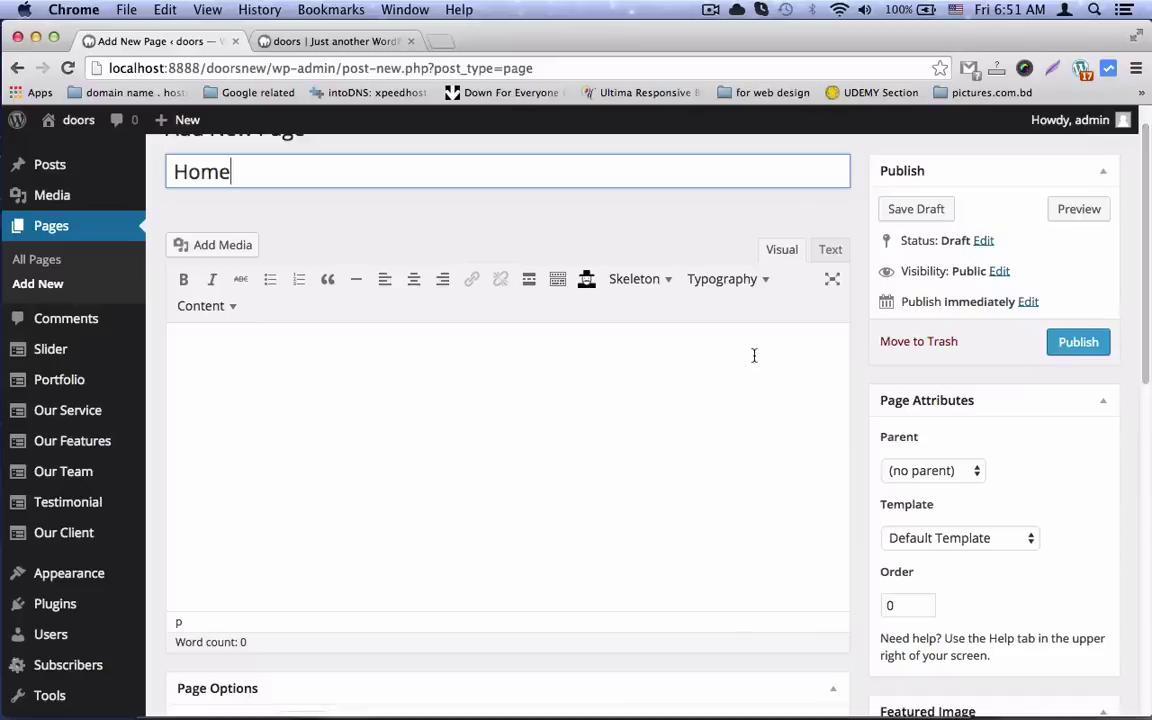
left_click(941, 545)
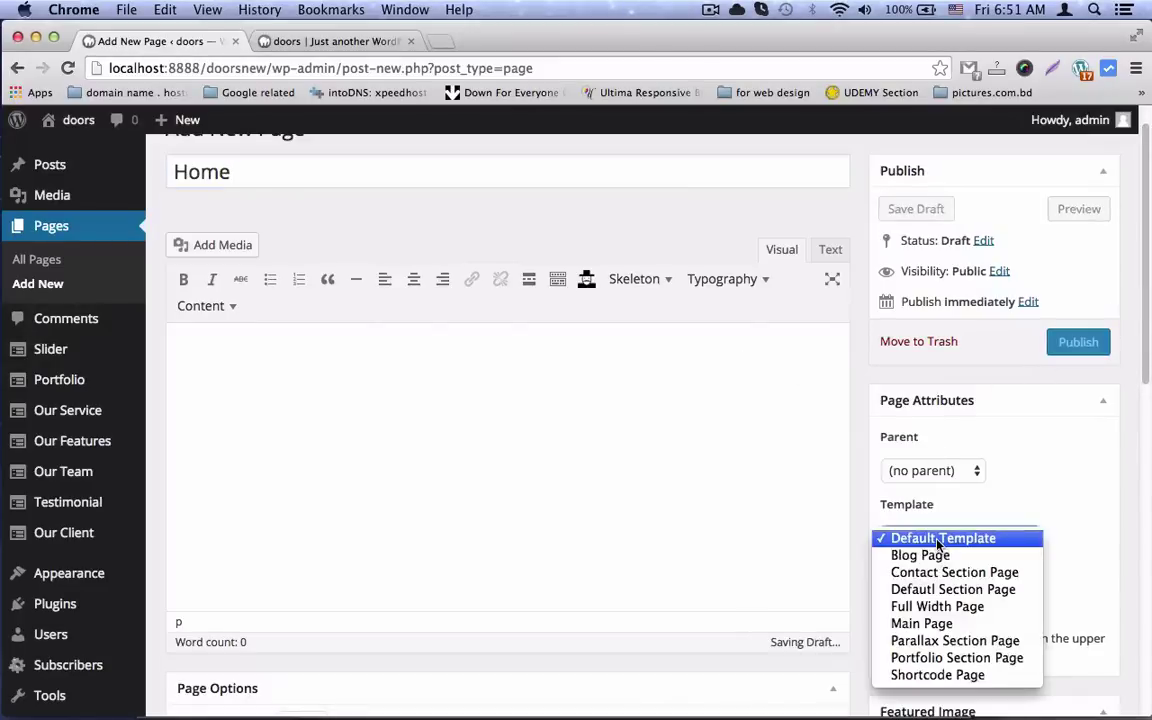
left_click(941, 625)
- Review the Home page's options and normal page settings, keep Default Section as its assignment, and publish the page
scroll(960, 522, "down", 8)
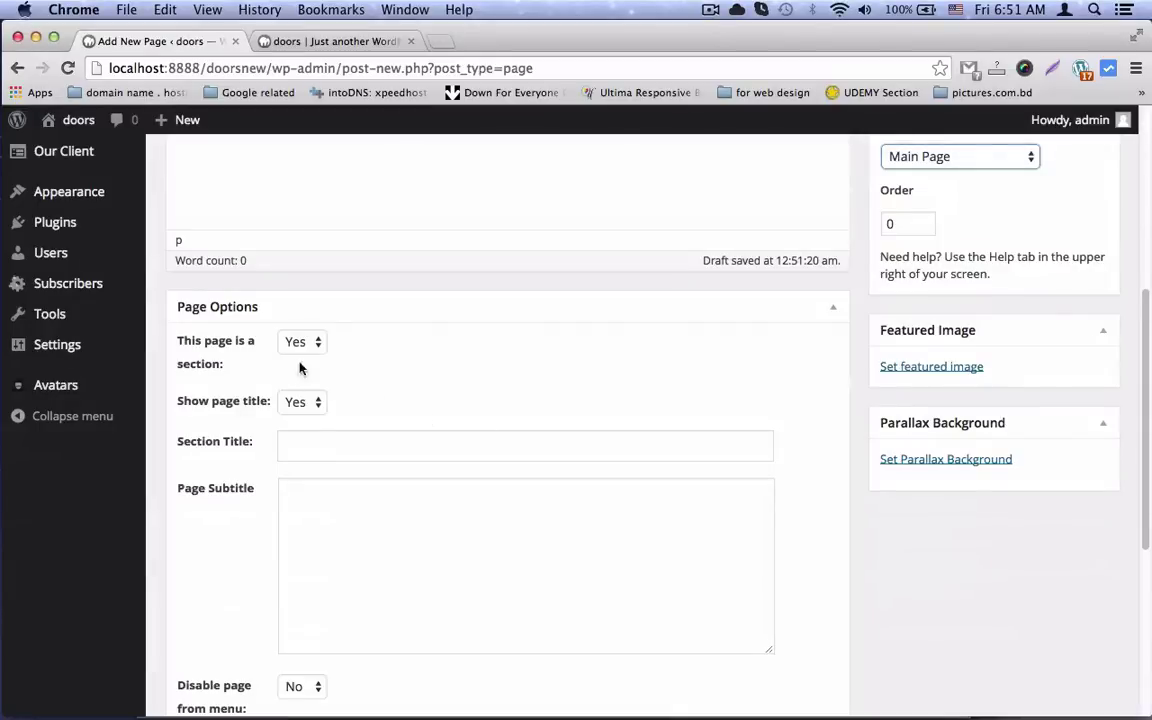
scroll(370, 386, "down", 1)
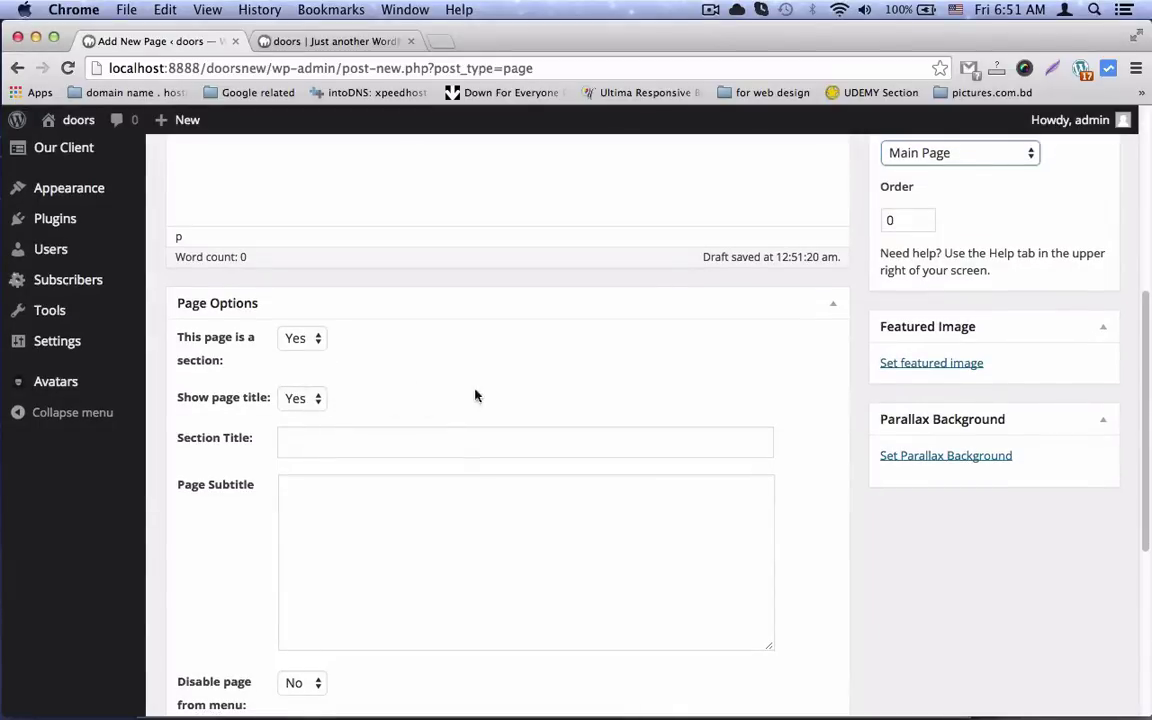
scroll(361, 500, "down", 5)
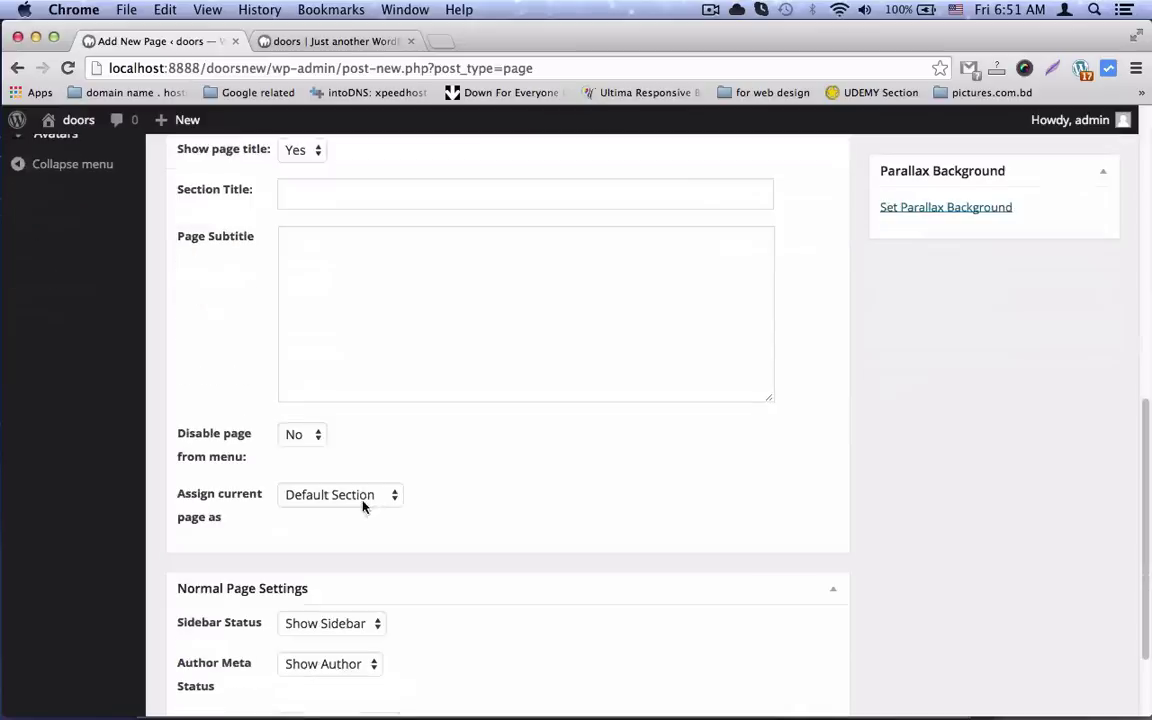
scroll(596, 527, "down", 3)
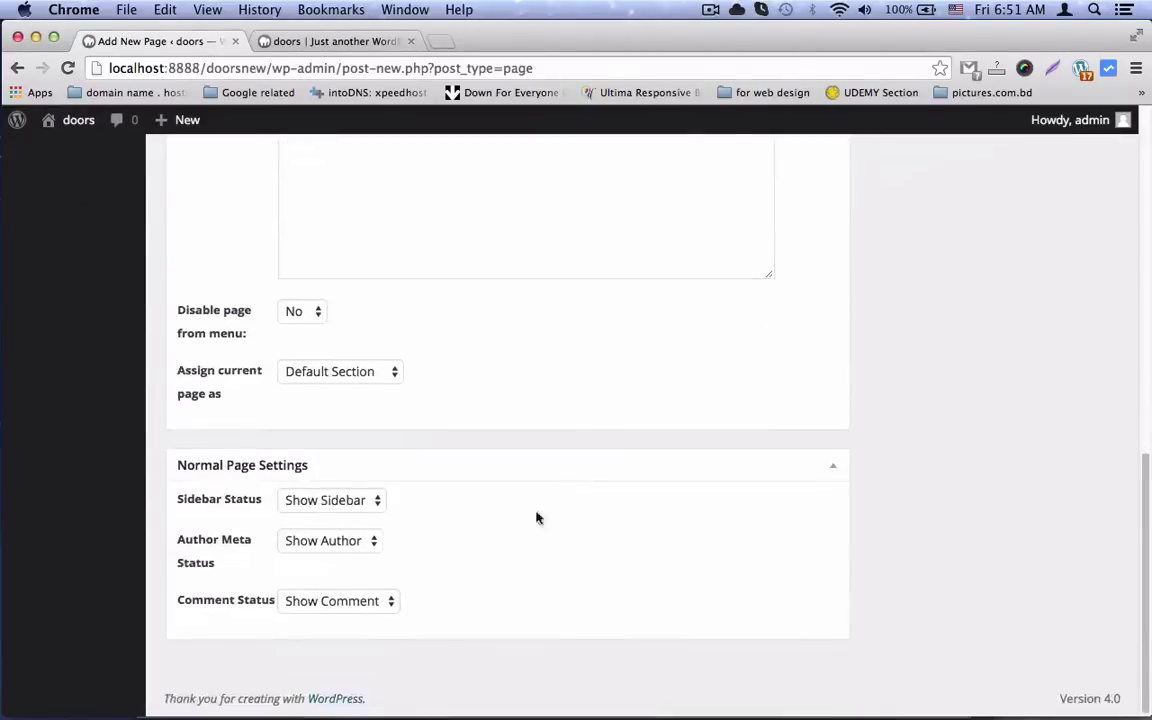
left_click(363, 376)
left_click(512, 379)
scroll(841, 517, "up", 10)
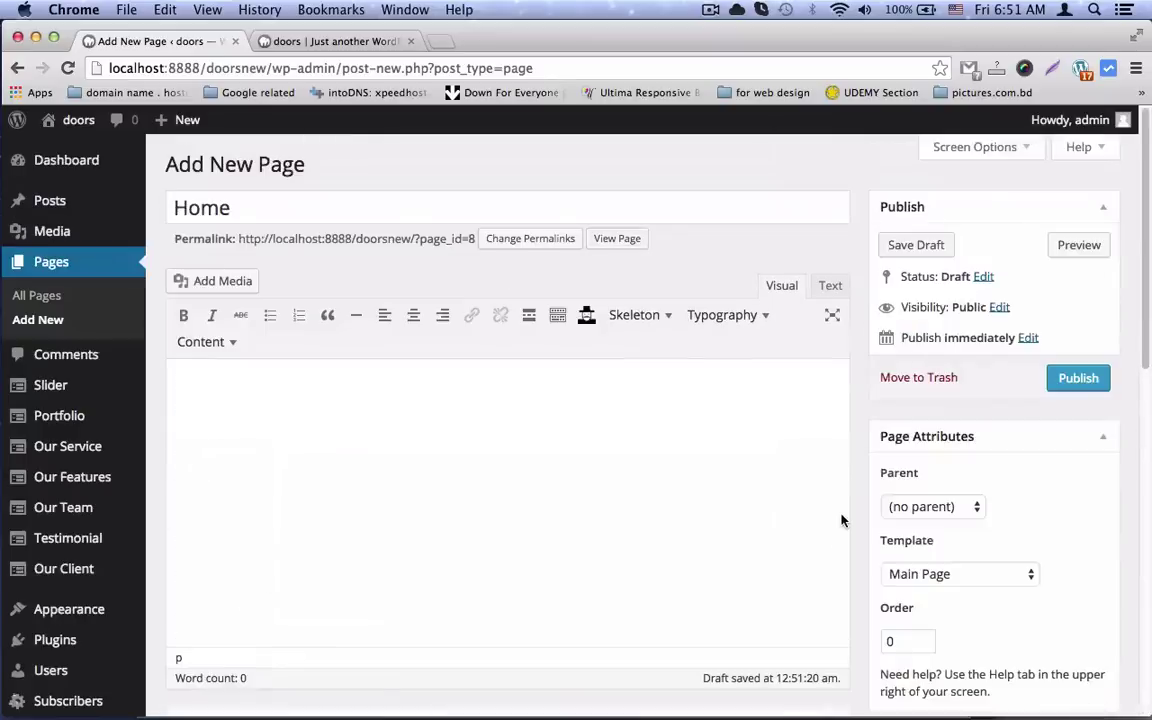
left_click(1094, 375)
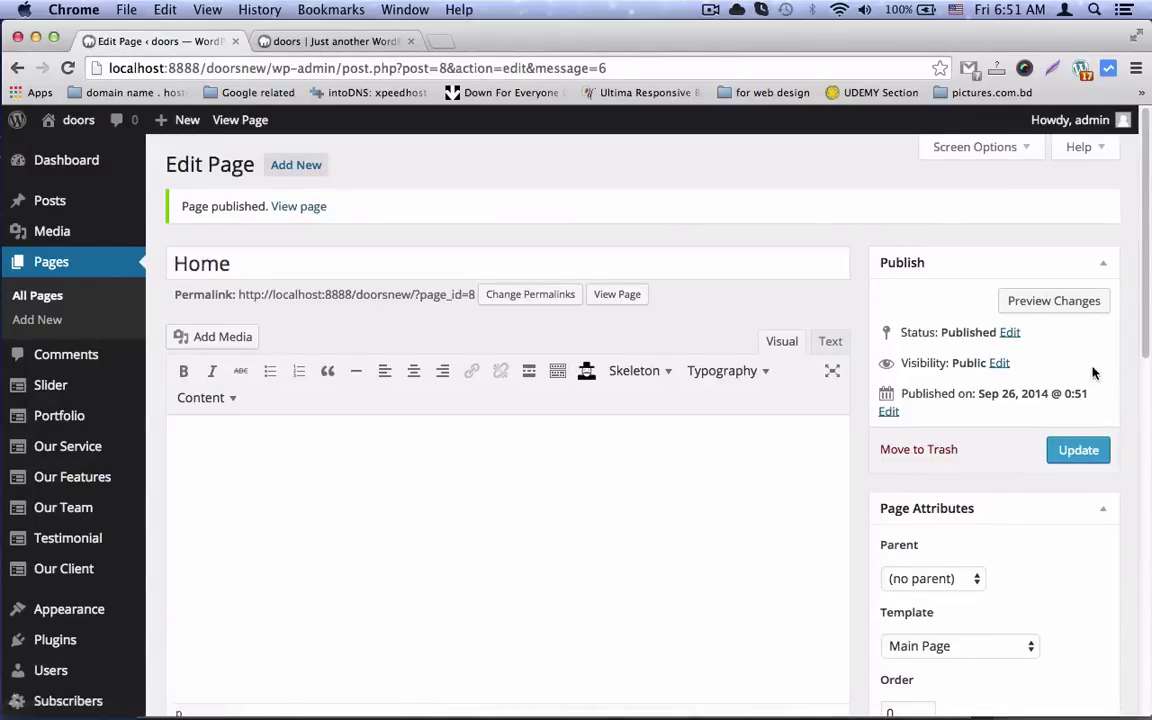
- Start a new slider item and title it "Slider 1"
scroll(707, 460, "down", 3)
scroll(707, 467, "down", 2)
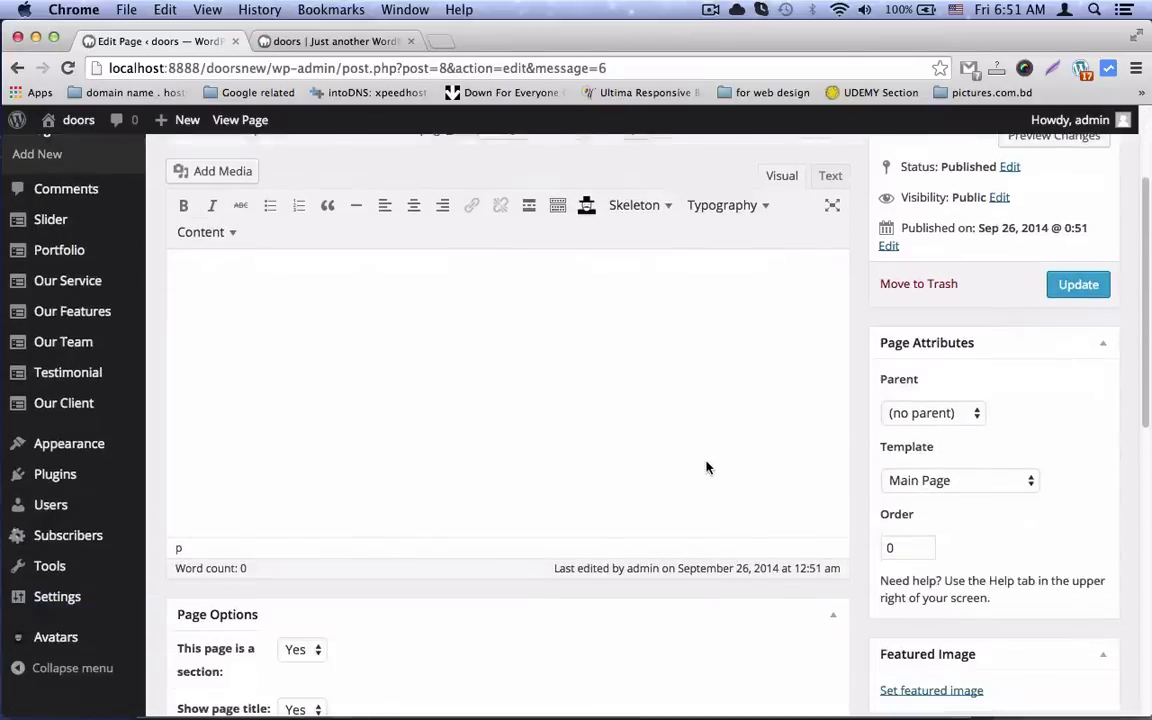
mouse_move(97, 299)
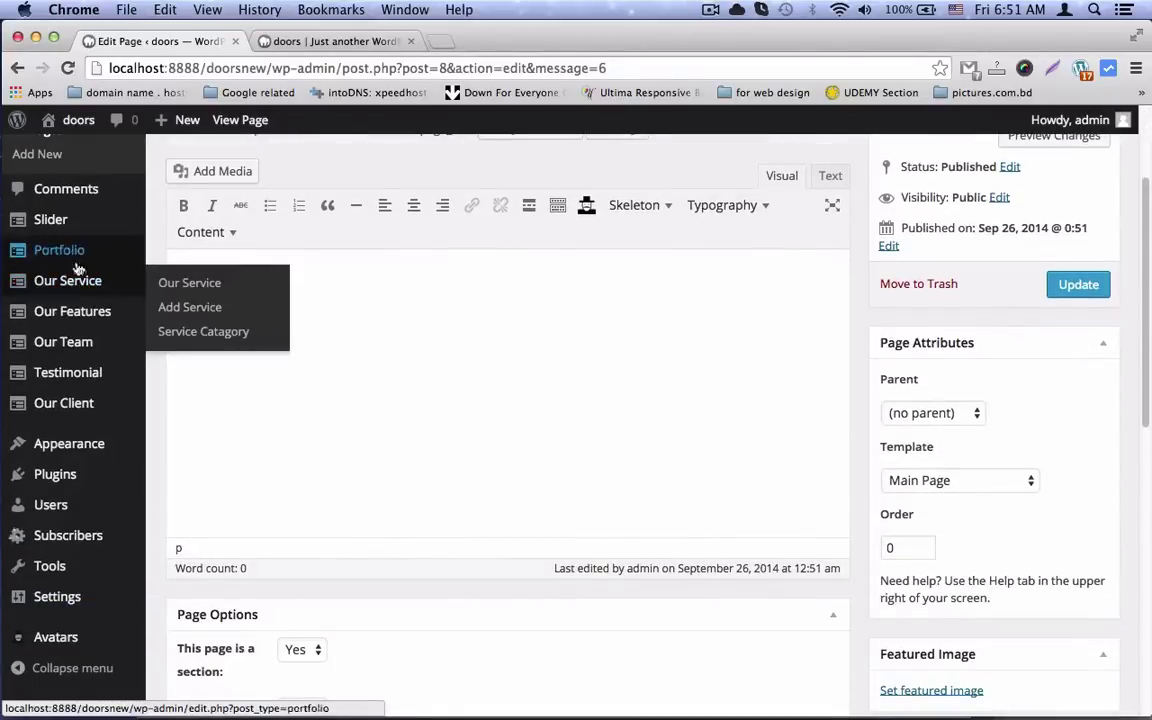
mouse_move(71, 449)
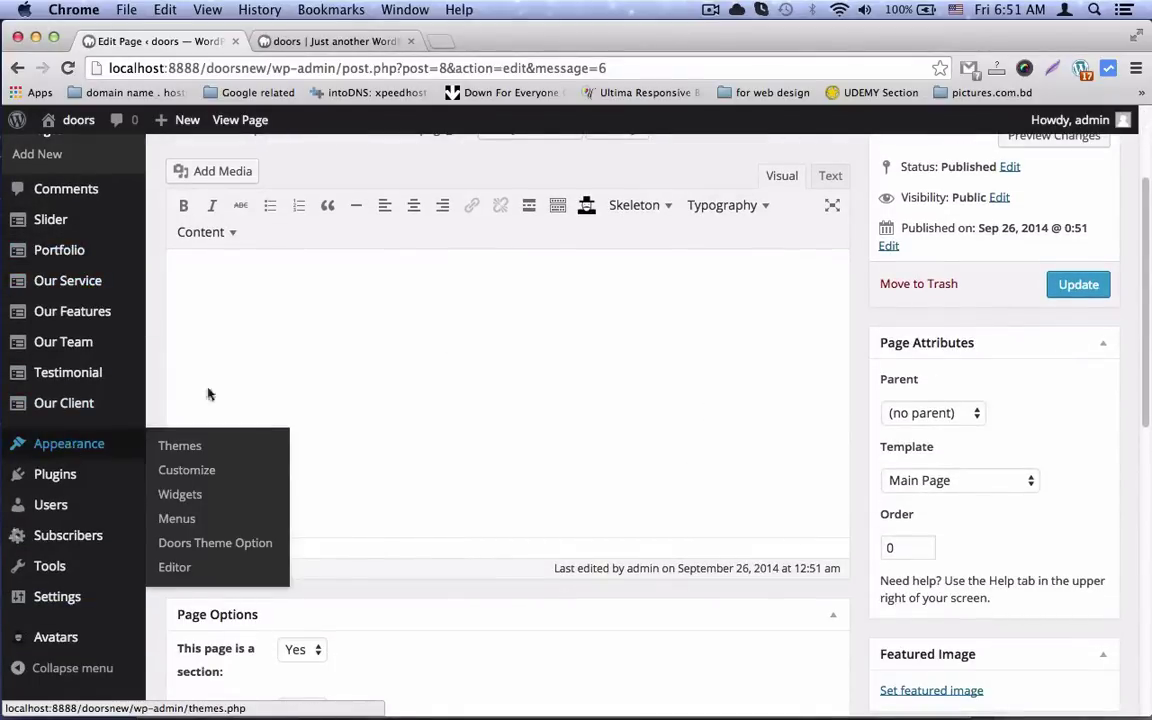
scroll(303, 345, "up", 1)
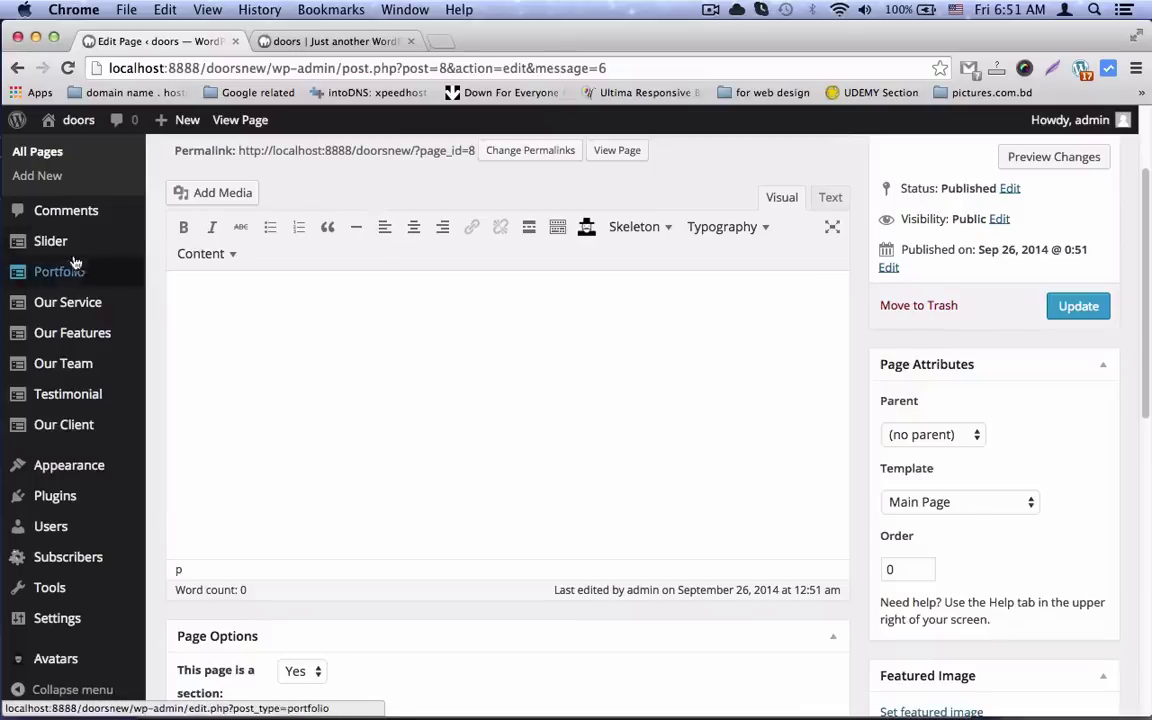
mouse_move(60, 240)
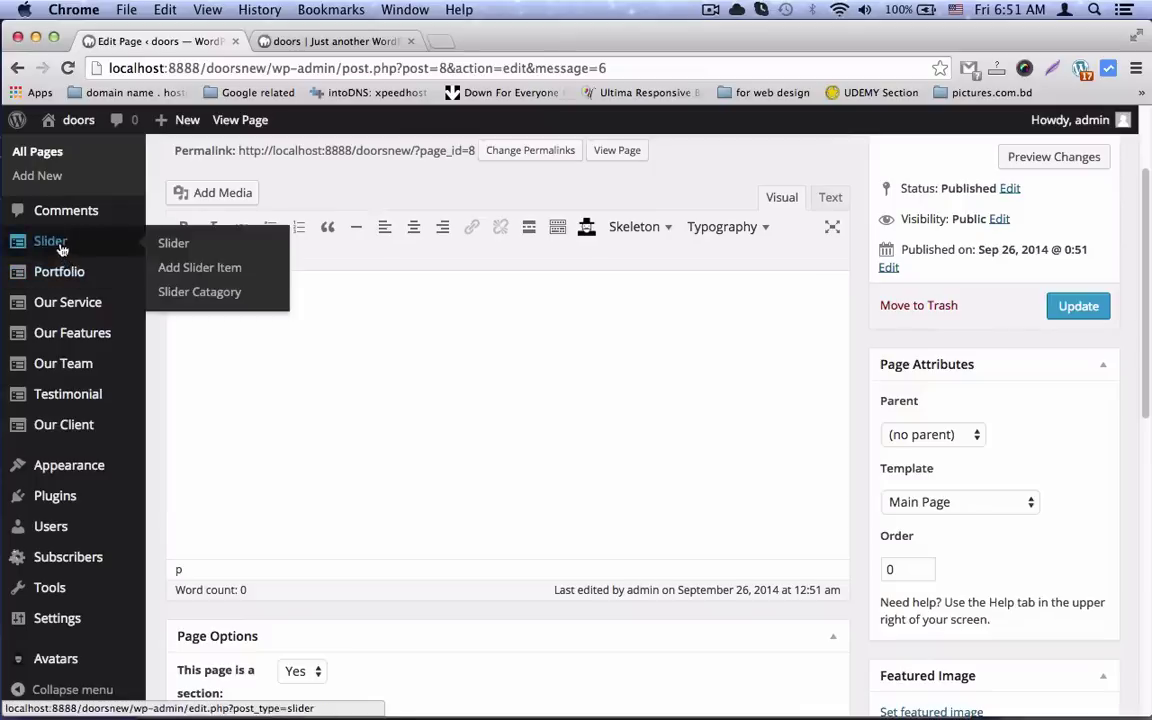
left_click(194, 243)
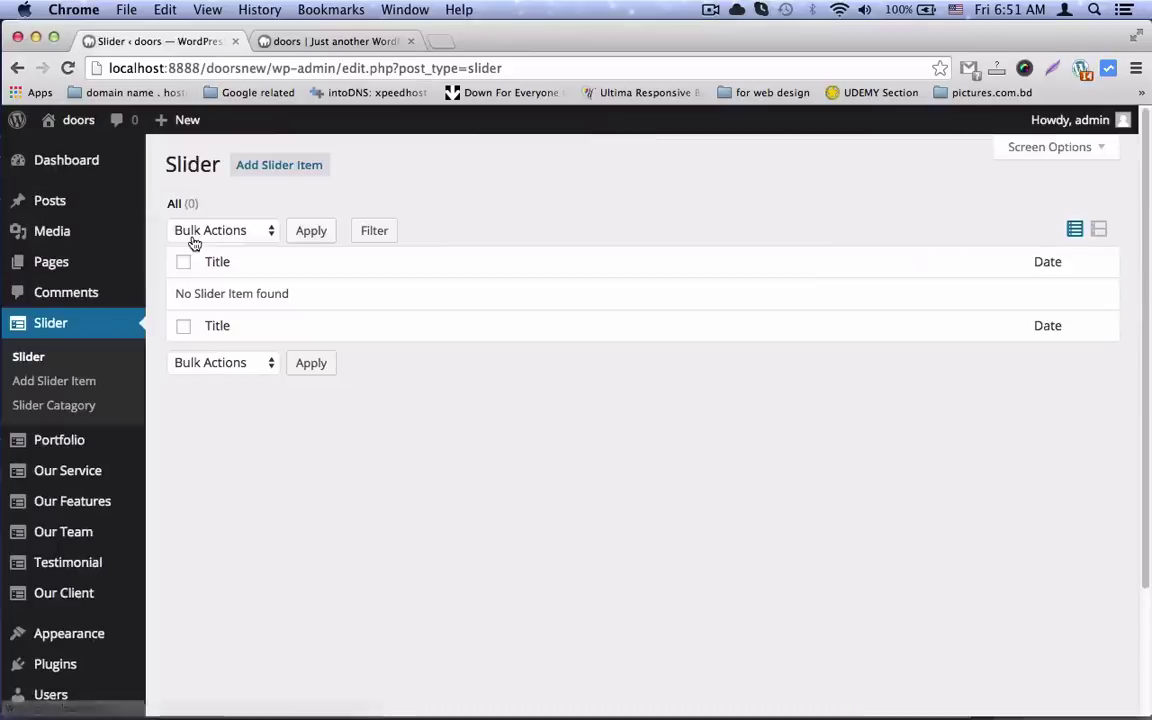
left_click(278, 164)
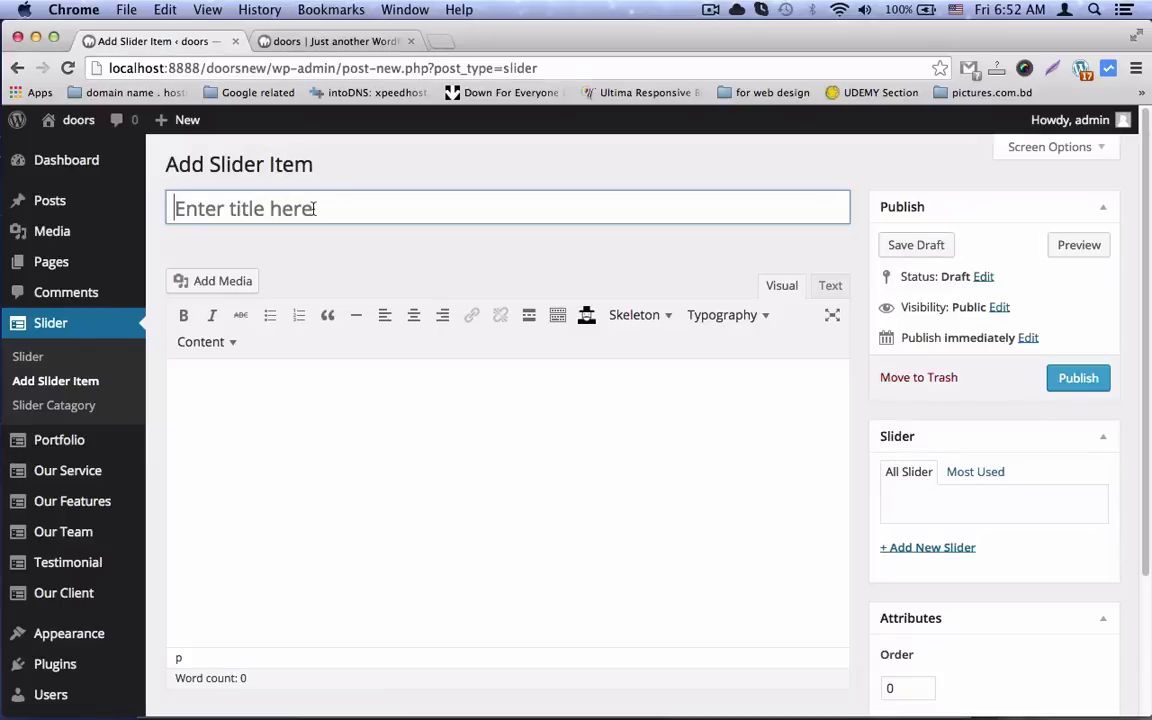
type("Slider 1")
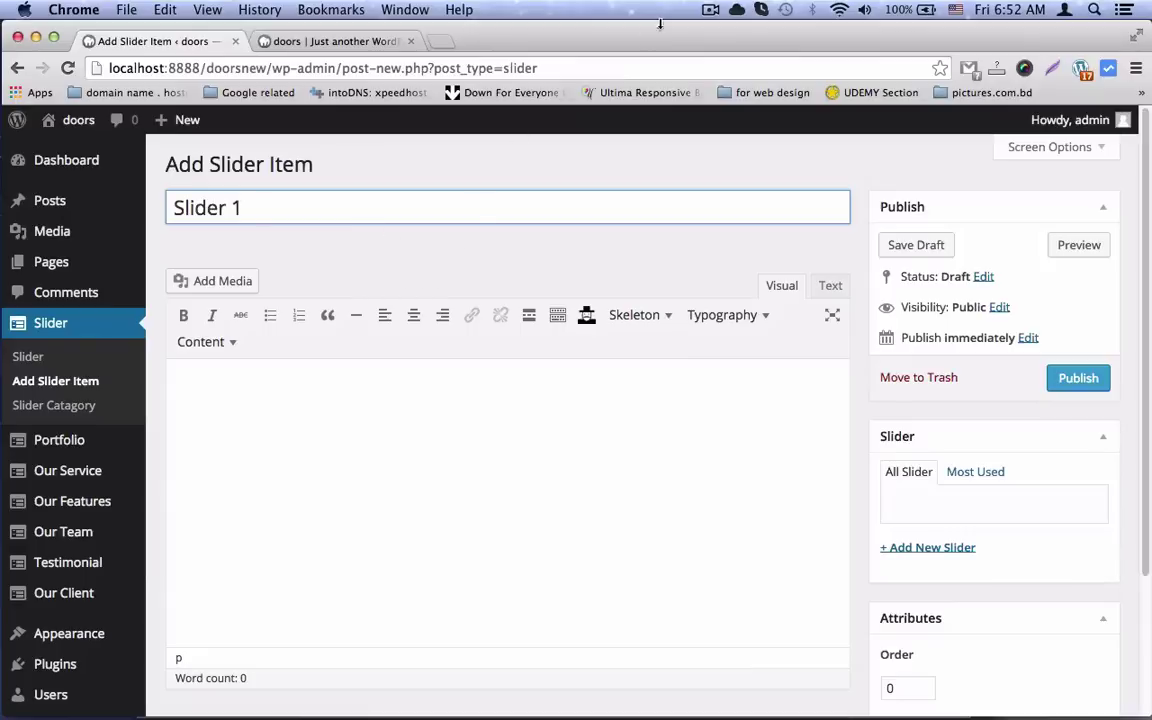
left_click(710, 10)
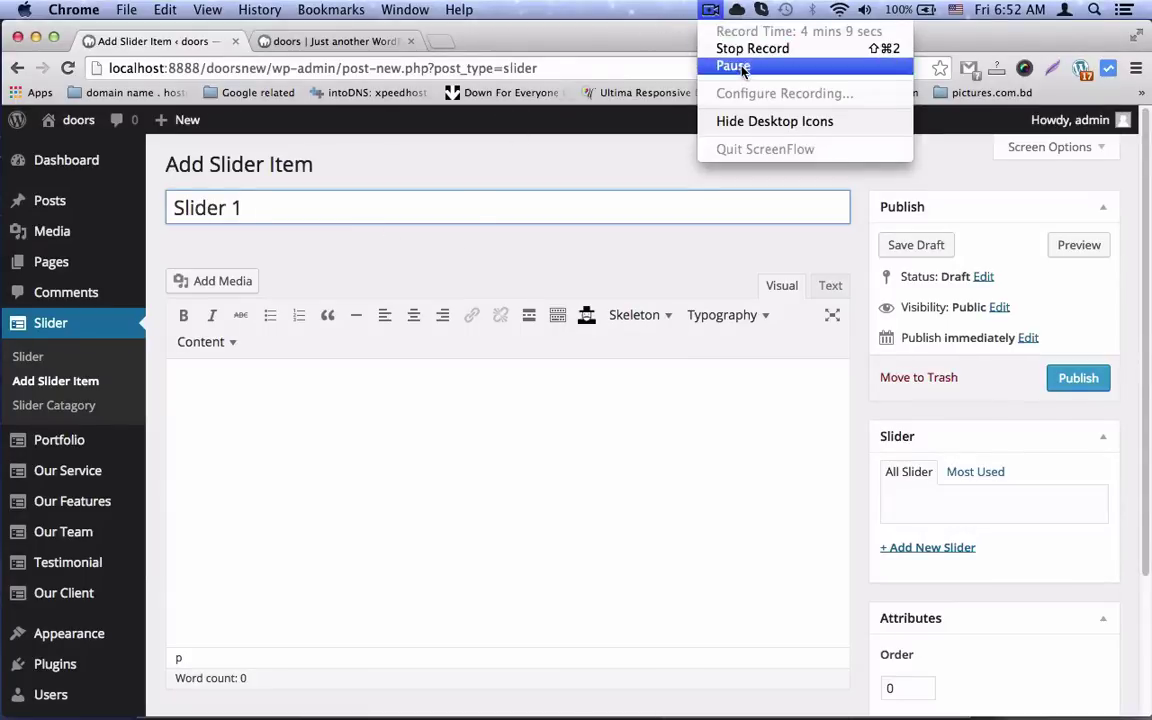
left_click(733, 65)
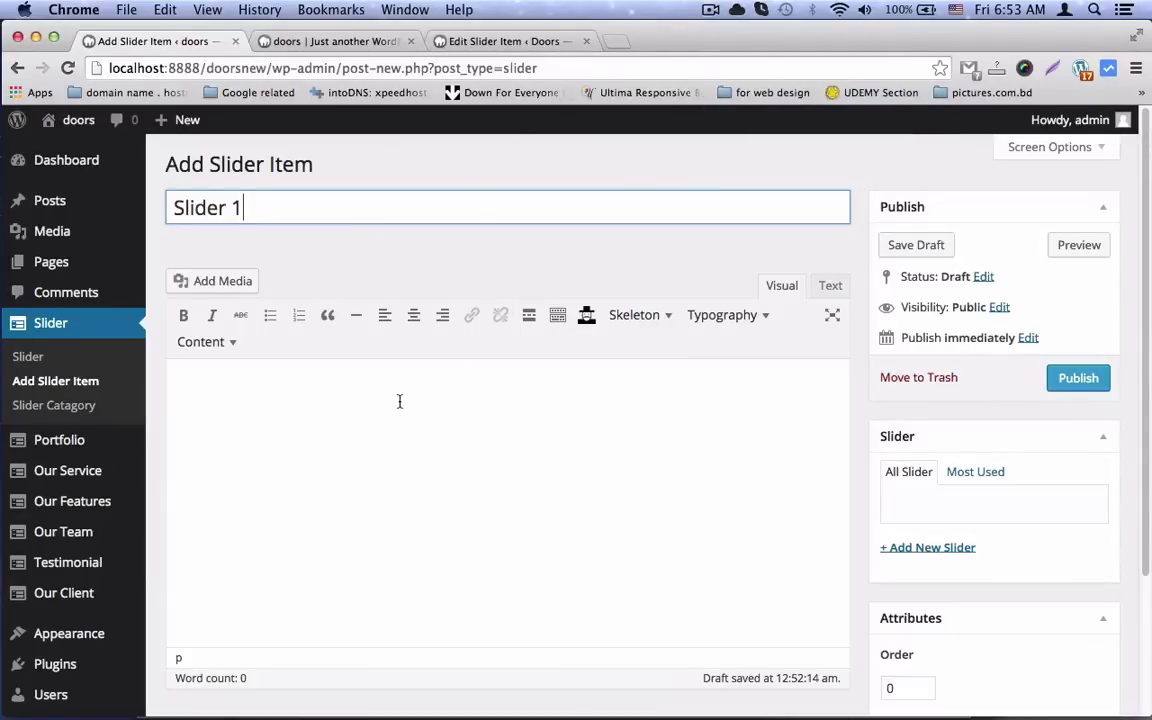
- Show the editor's extended formatting options and enter "Hello World" as a Heading 1 in the slider item's content
left_click(399, 401)
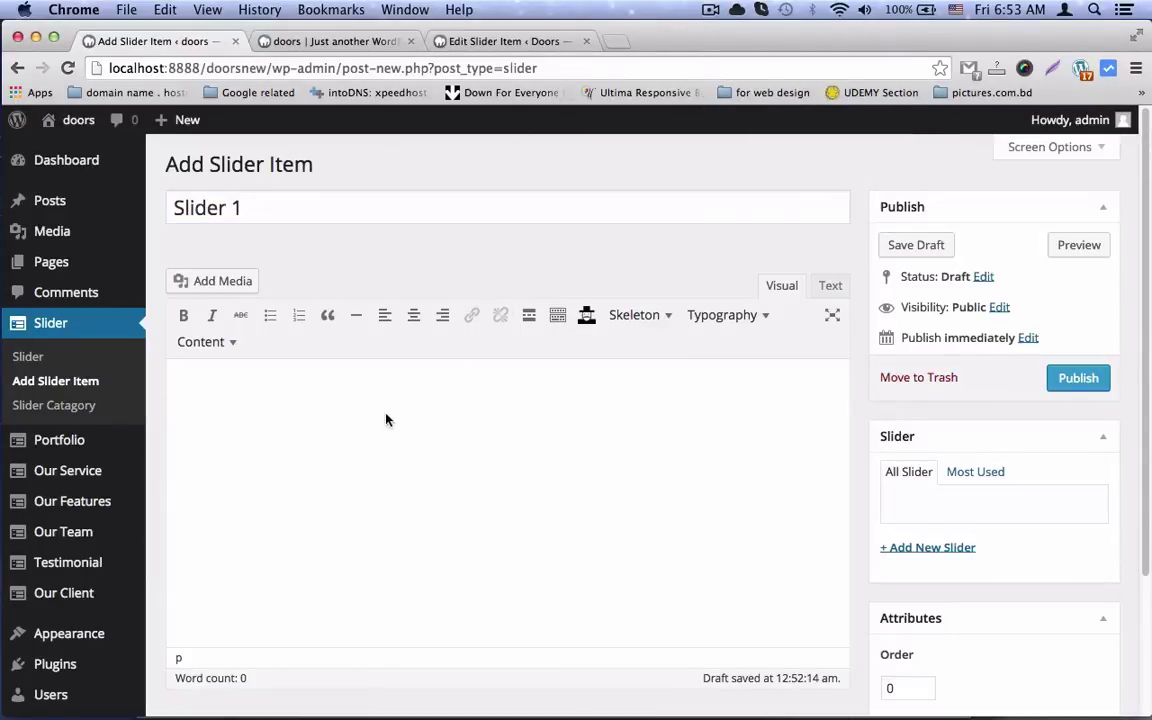
left_click(206, 342)
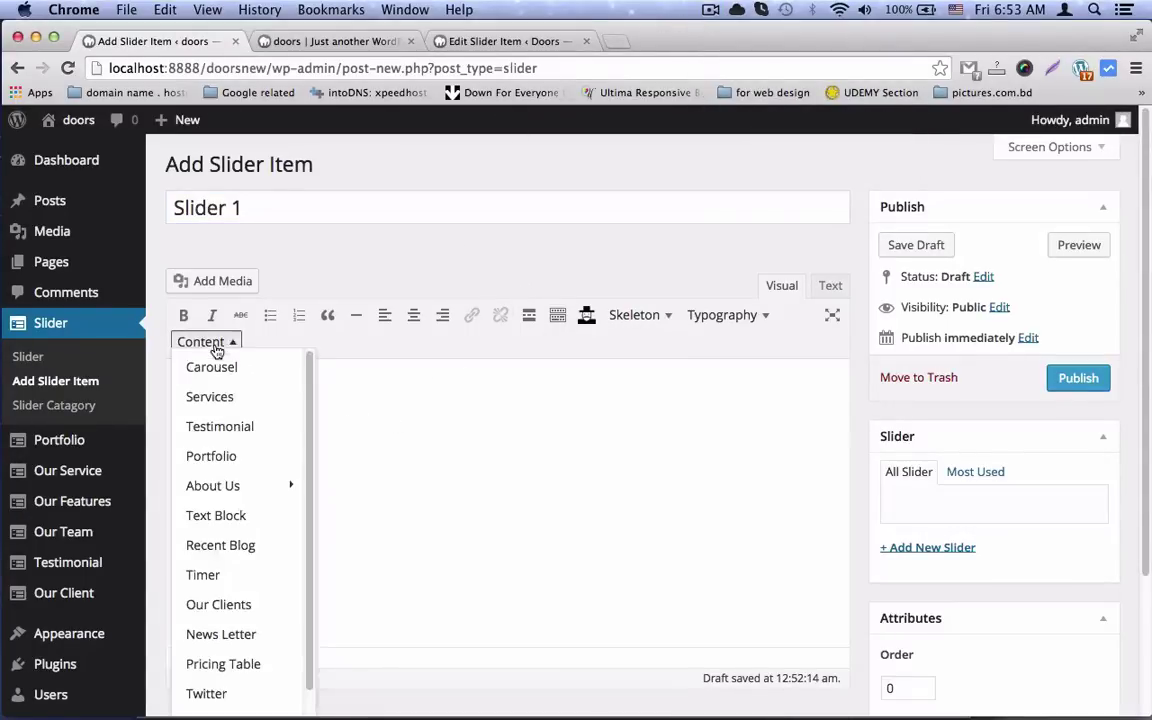
left_click(391, 401)
left_click(558, 316)
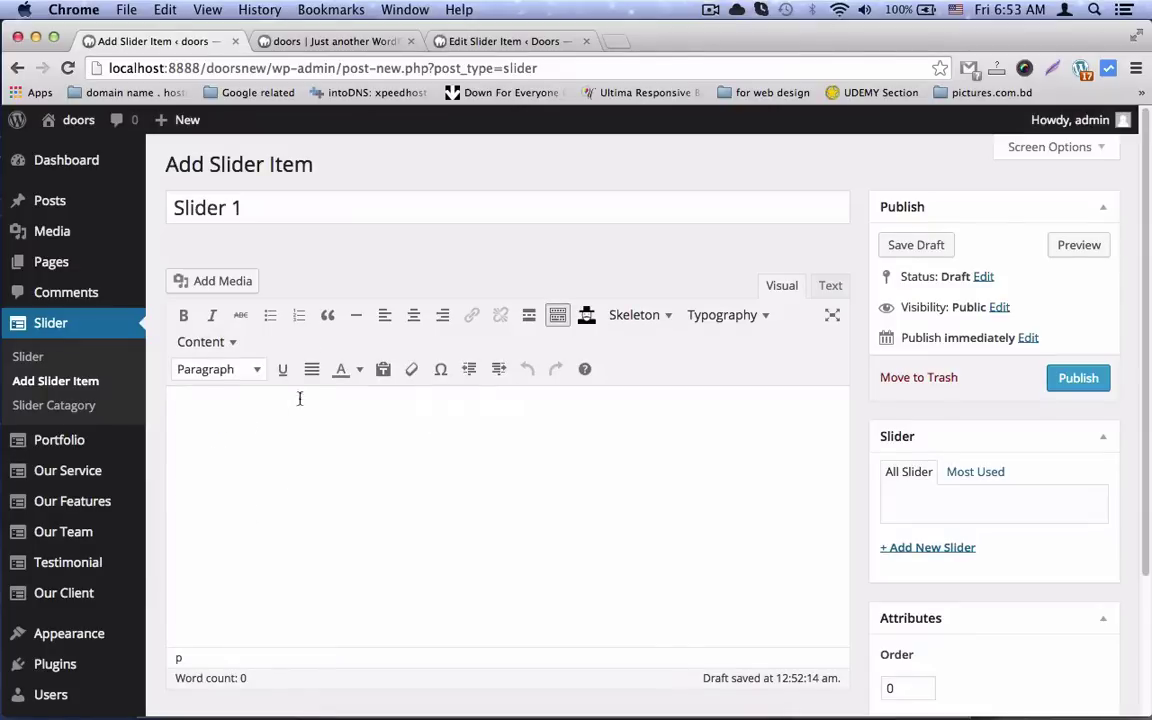
left_click(206, 368)
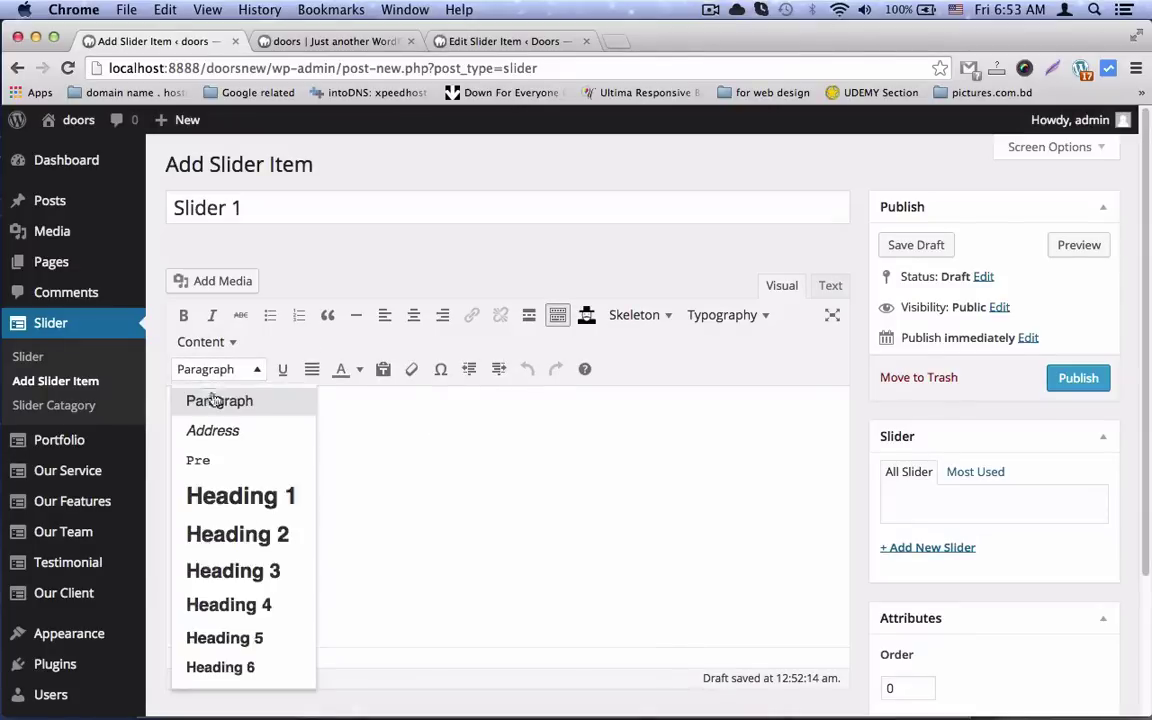
left_click(241, 497)
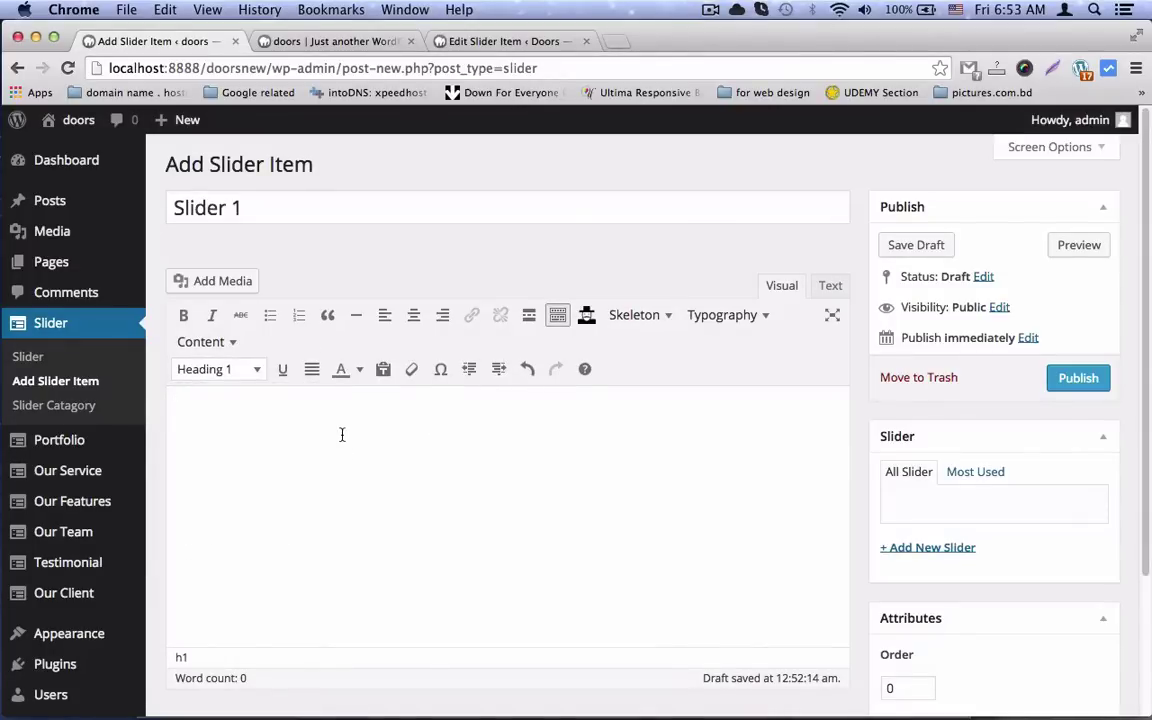
type("Hello ")
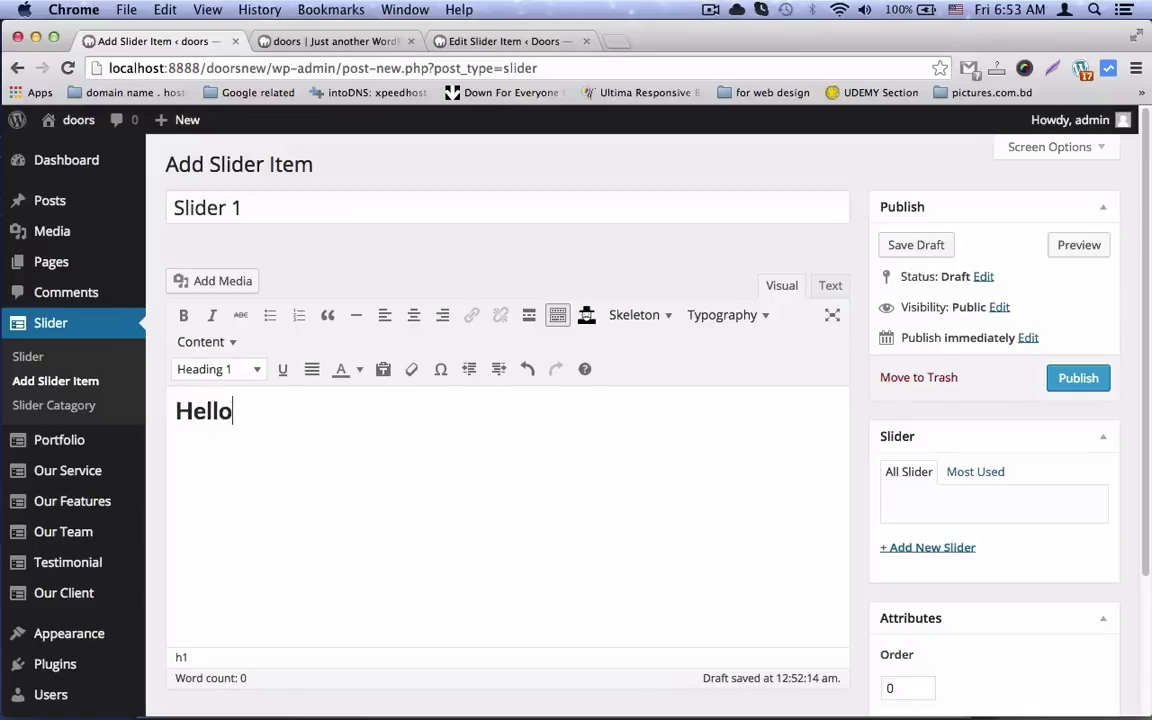
type("World")
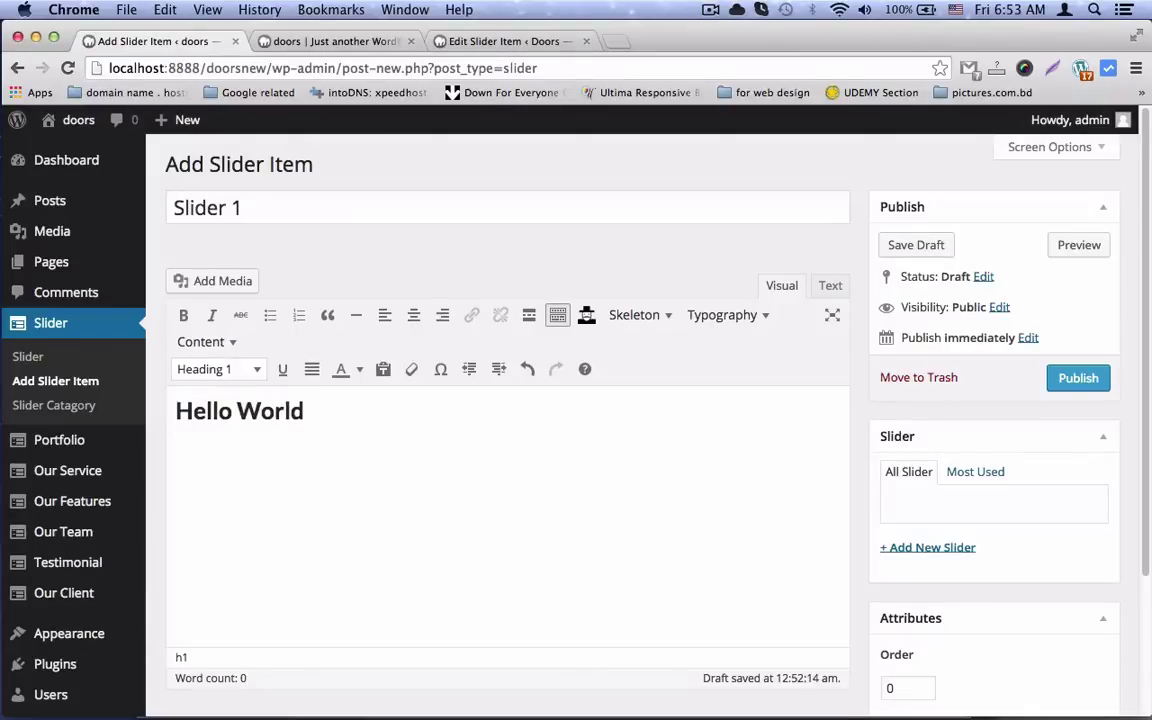
- Add a Heading 2 line below "Hello World" reading "This is dummy slider text. you can change any time"
key("Return")
left_click(228, 371)
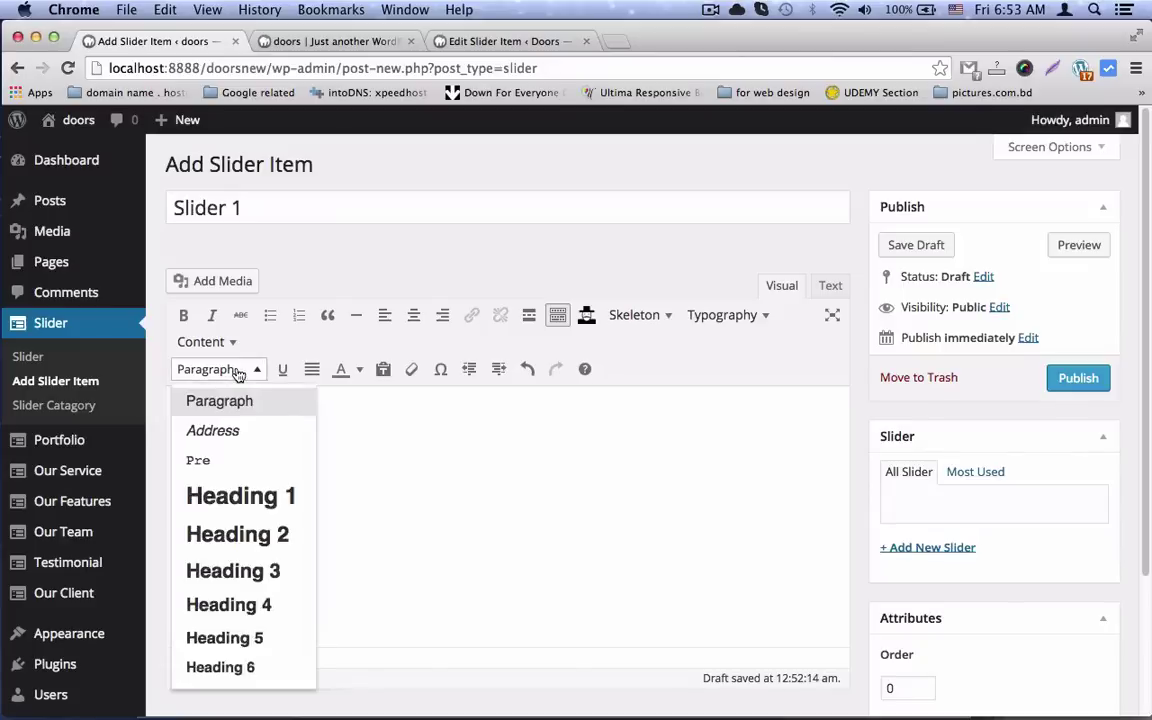
left_click(267, 533)
type("Th")
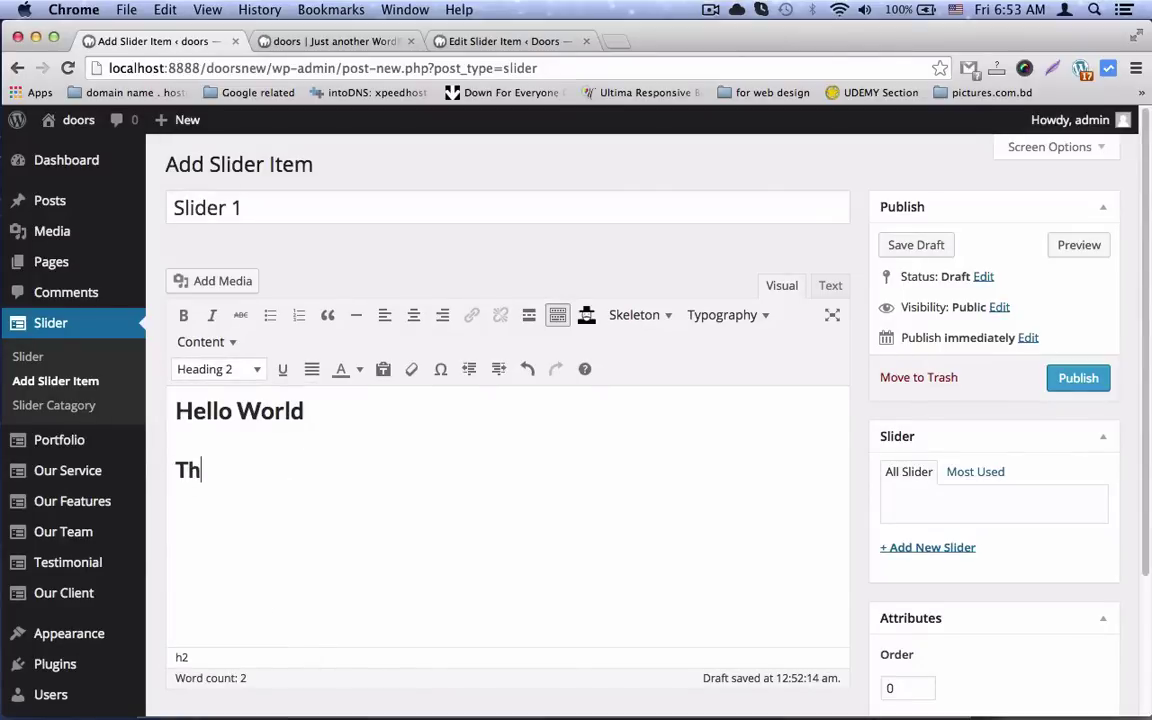
type("is is dummy s")
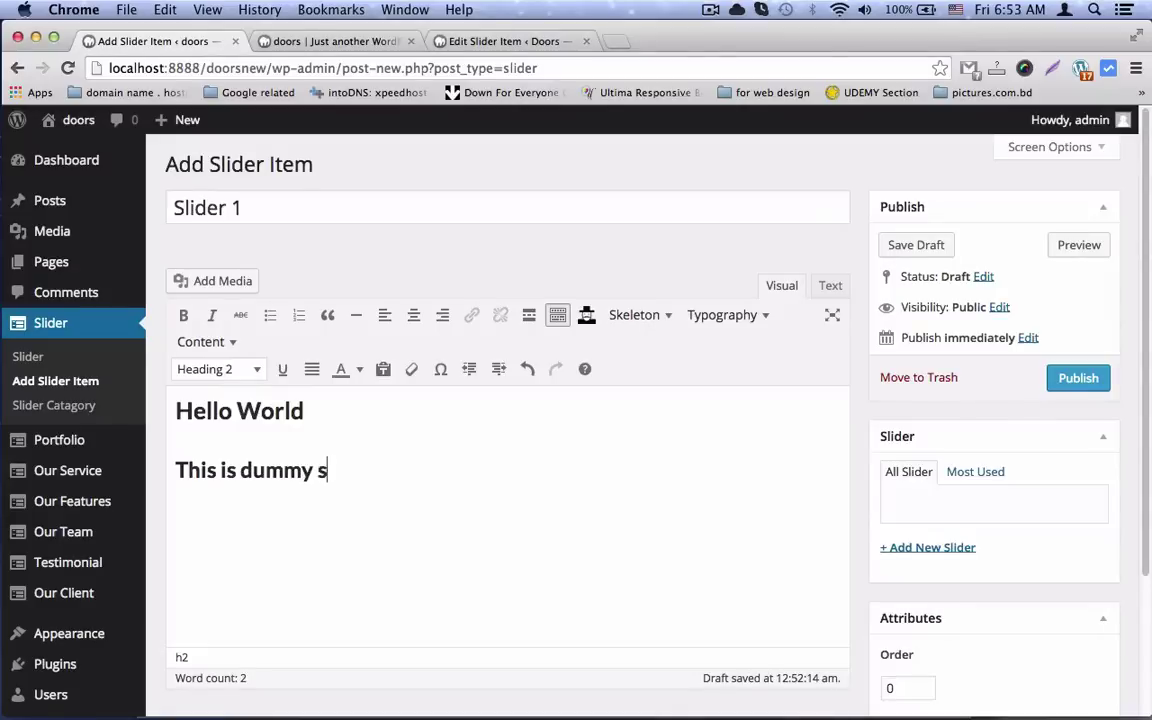
type("lider text")
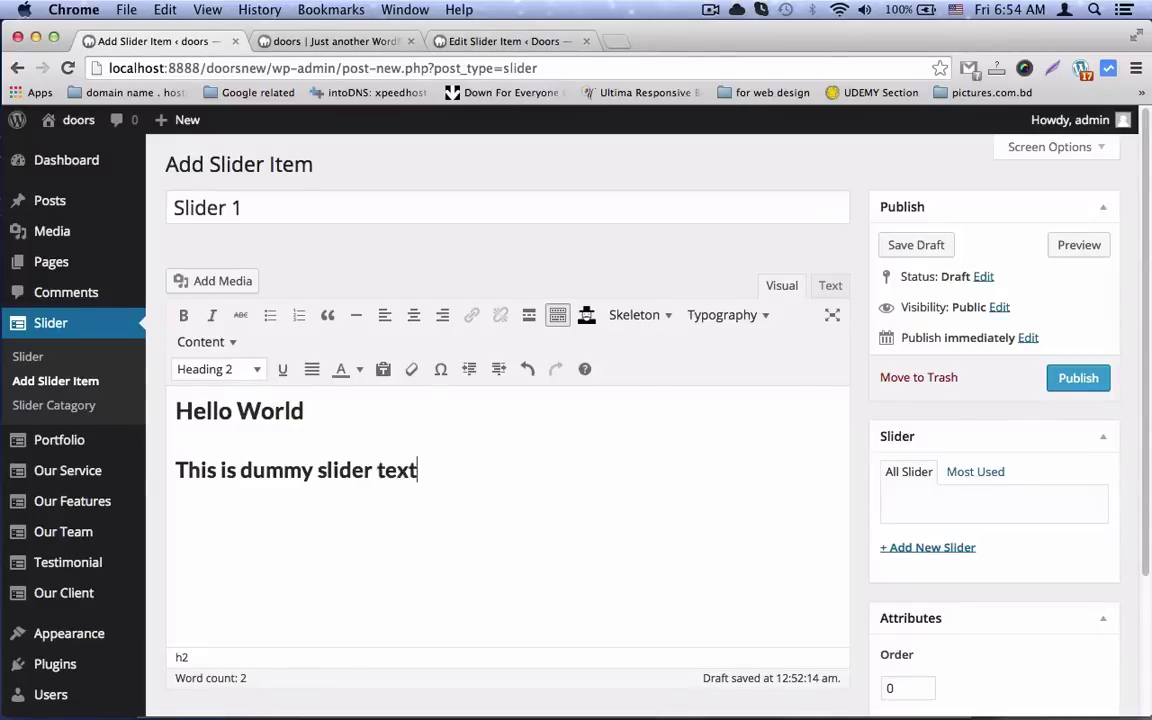
type(". you can chang")
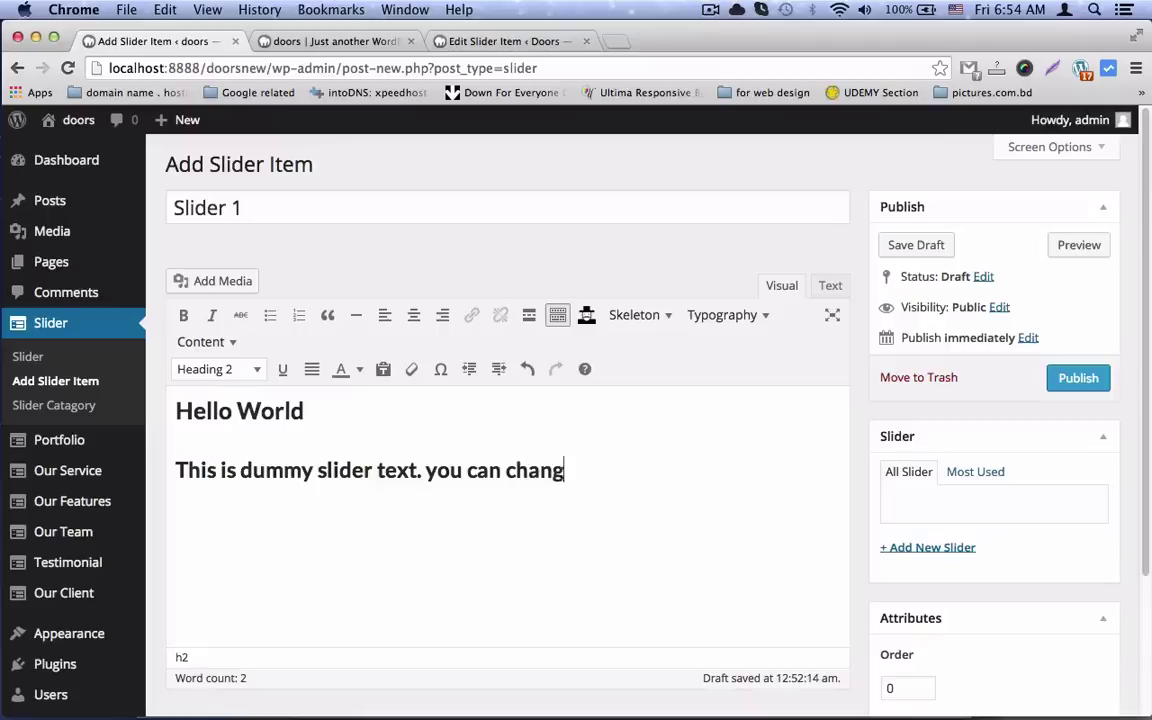
type("e any time")
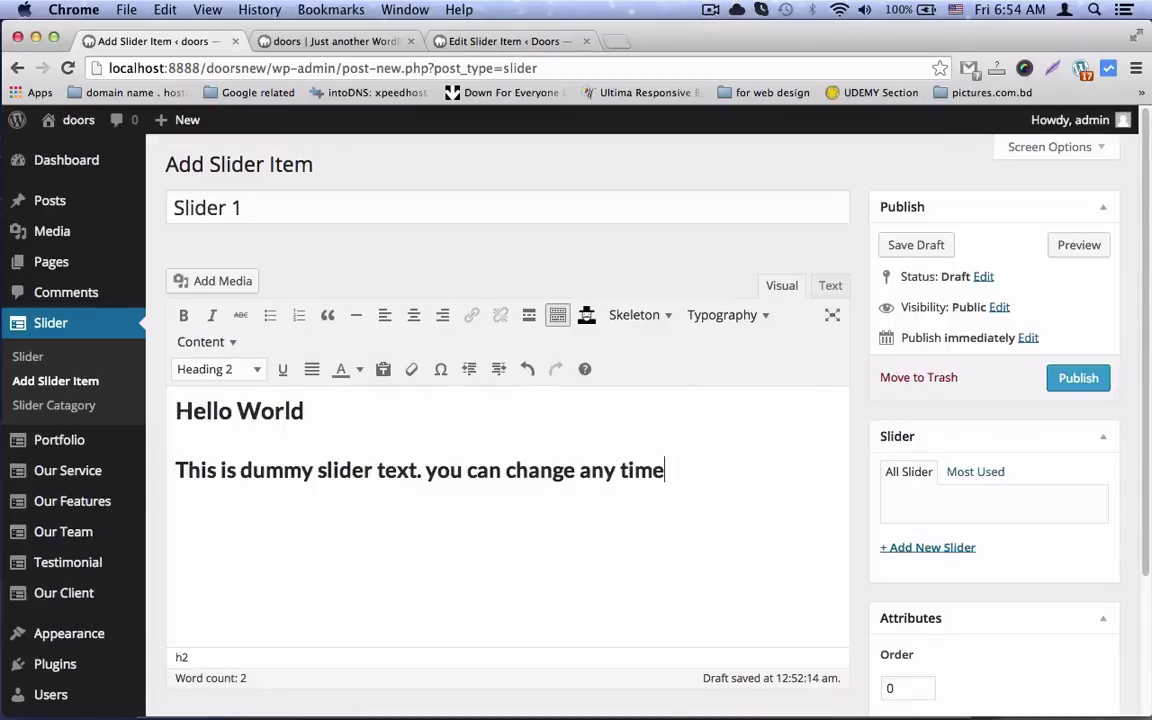
- Add a Paragraph line below the second heading reading "This is pragraph for slider dummy text"
key("Return")
left_click(224, 374)
left_click(230, 400)
type("This is pe")
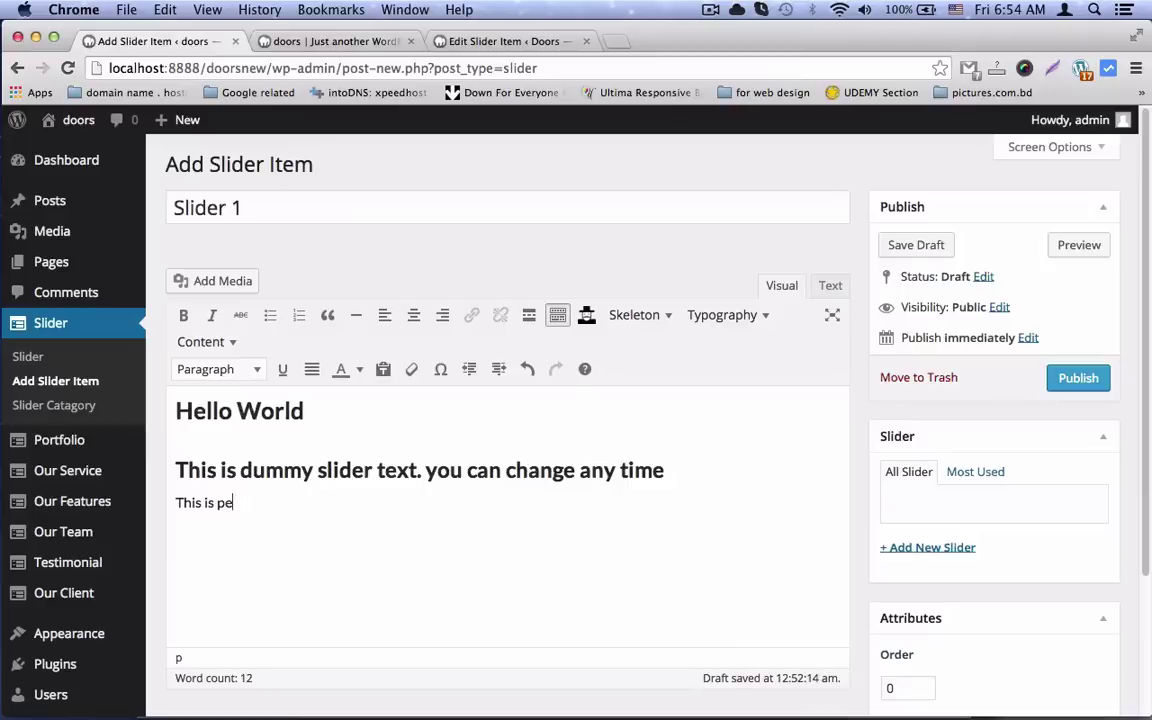
key("BackSpace")
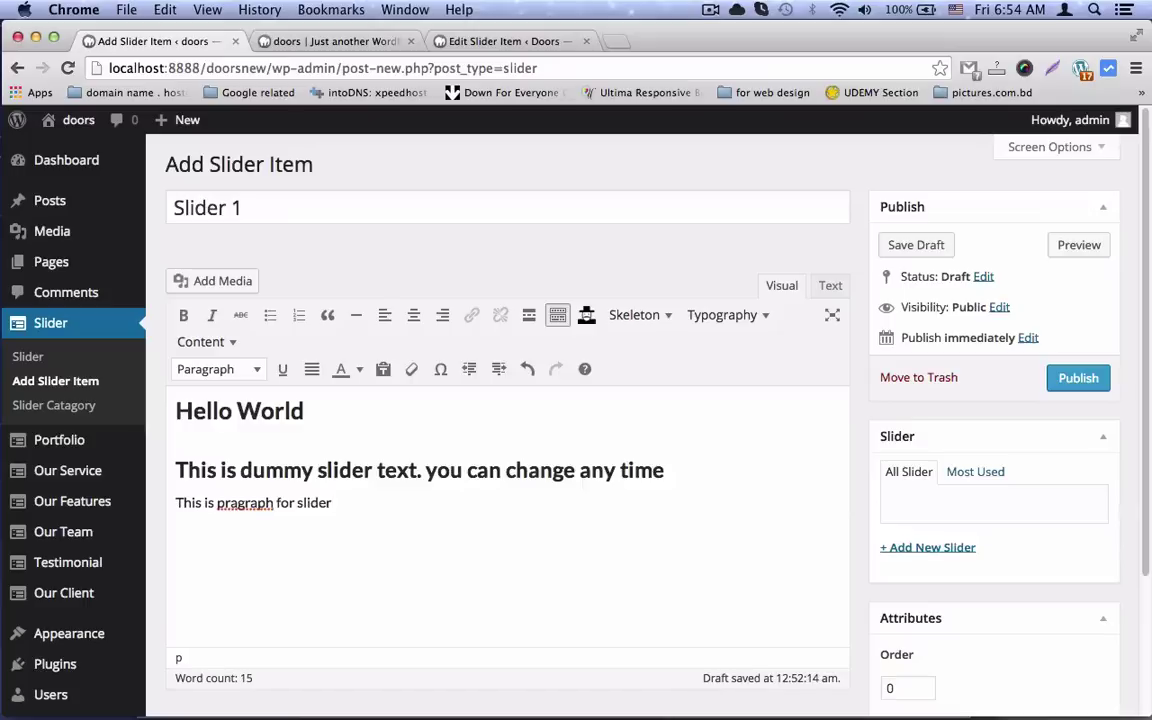
type("mmy text")
- Open the slider item's featured image dialog and start choosing a file to upload
scroll(969, 489, "down", 4)
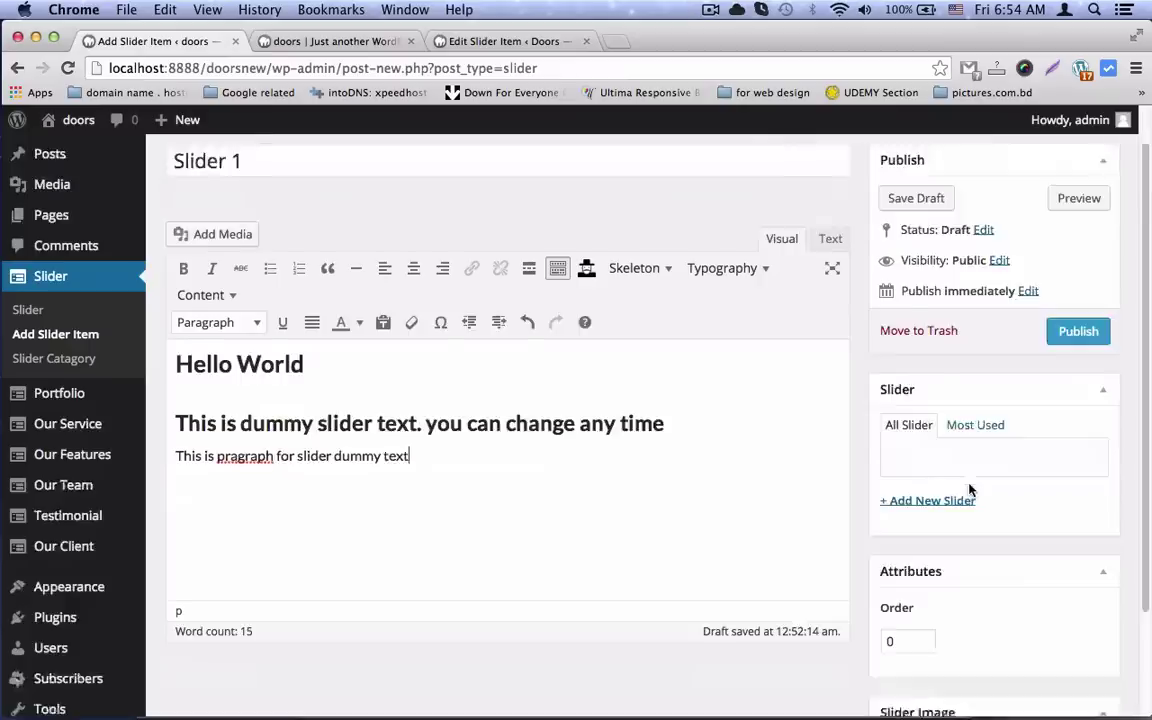
left_click(927, 619)
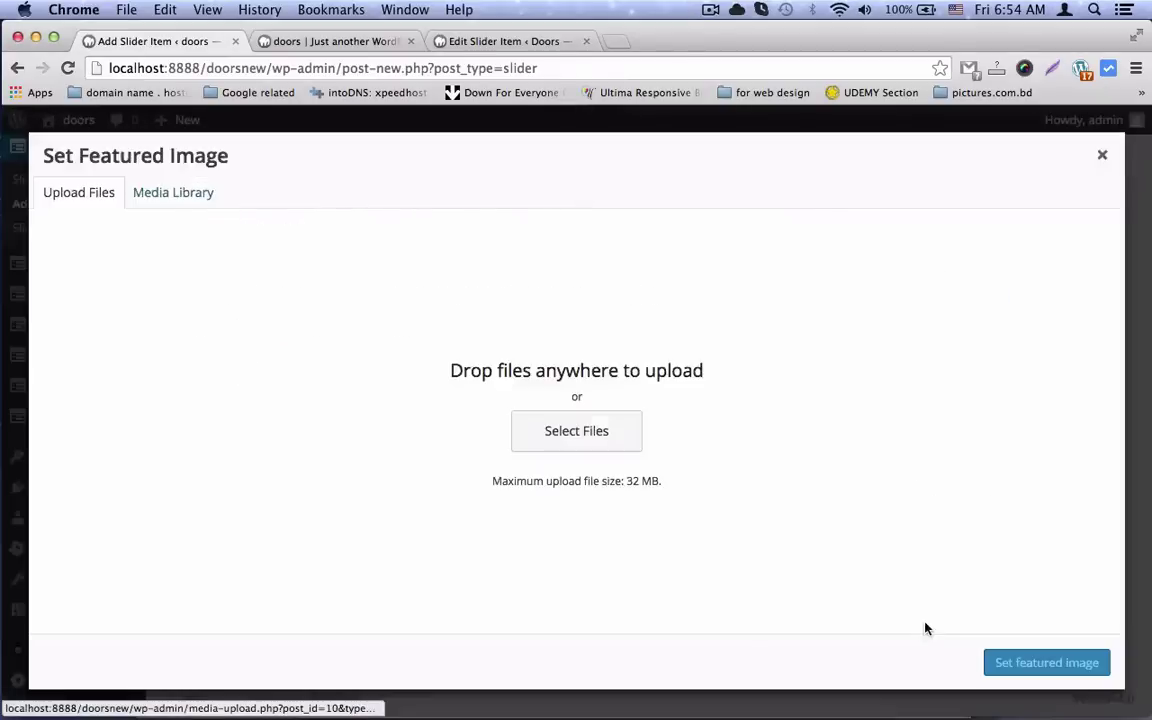
left_click(611, 430)
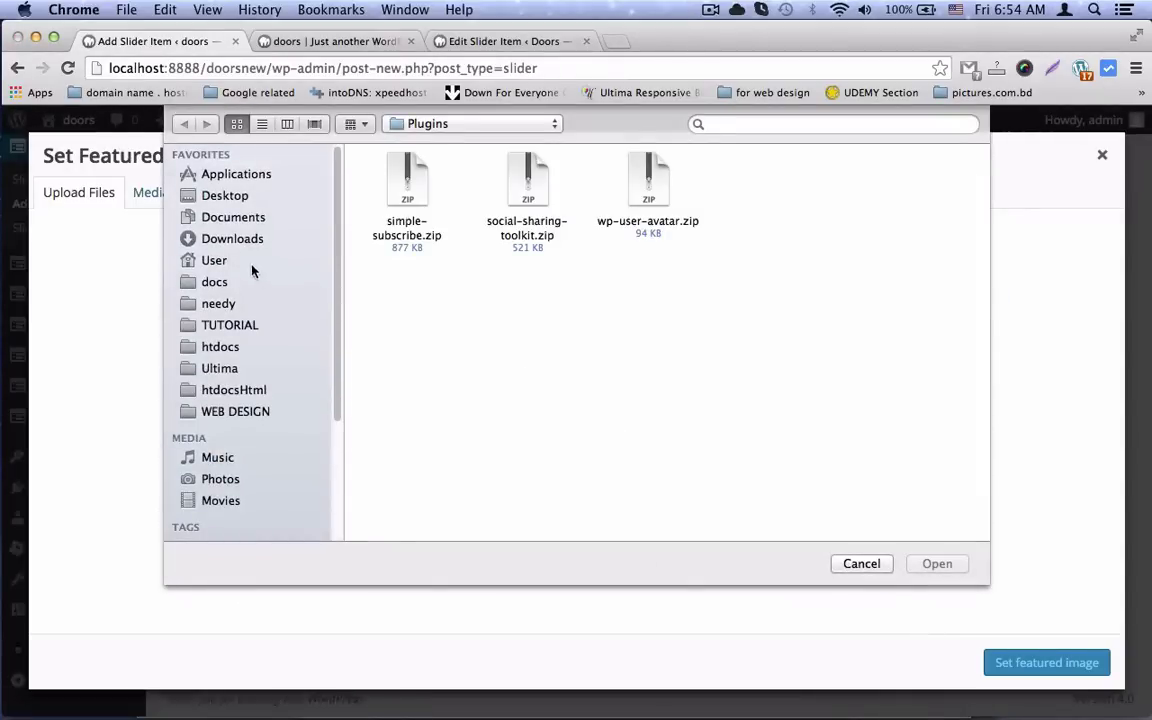
- Upload Doors.zip from the Themes folder of the Doors theme package in doors envato
left_click(425, 125)
left_click(448, 163)
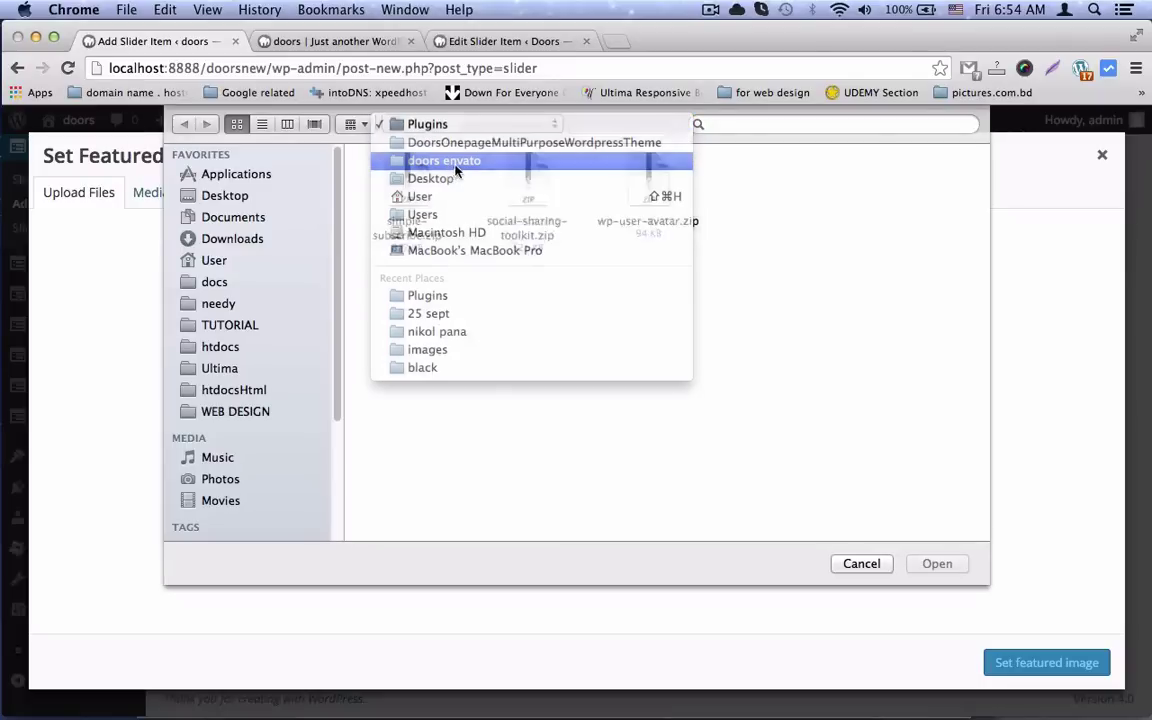
double_click(530, 183)
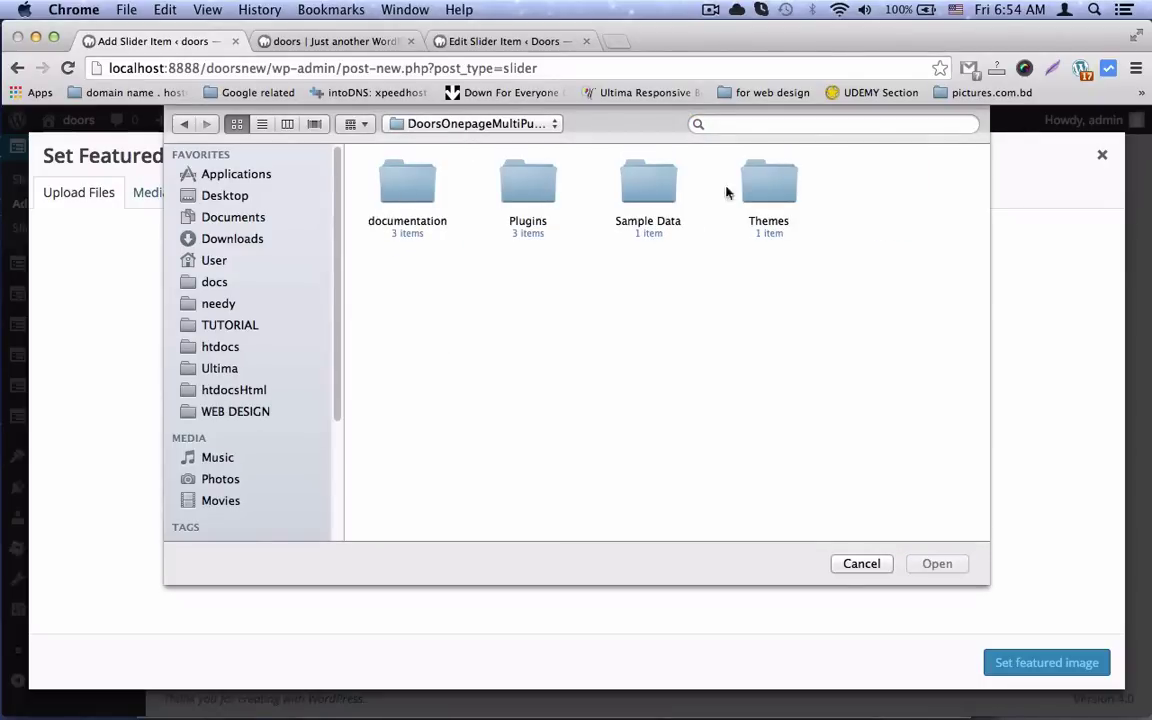
double_click(768, 182)
double_click(405, 178)
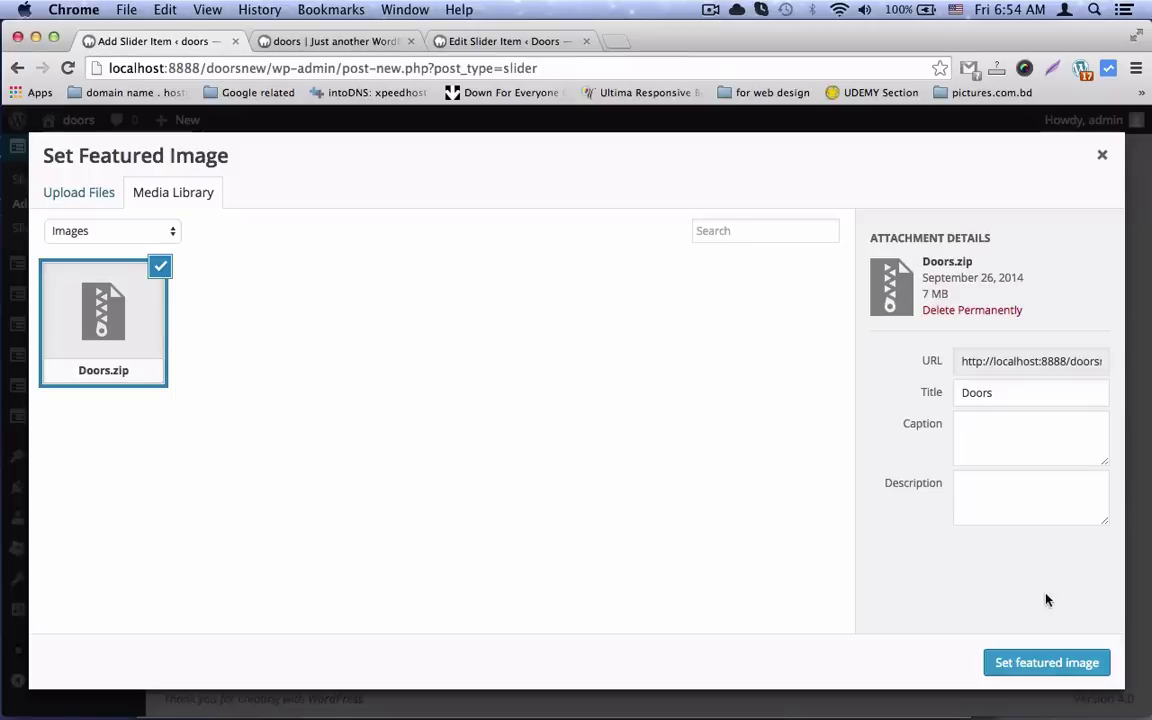
- Switch to Finder and extract Doors.zip in the Themes folder of the theme package inside the Desktop's doors envato folder
mouse_move(440, 712)
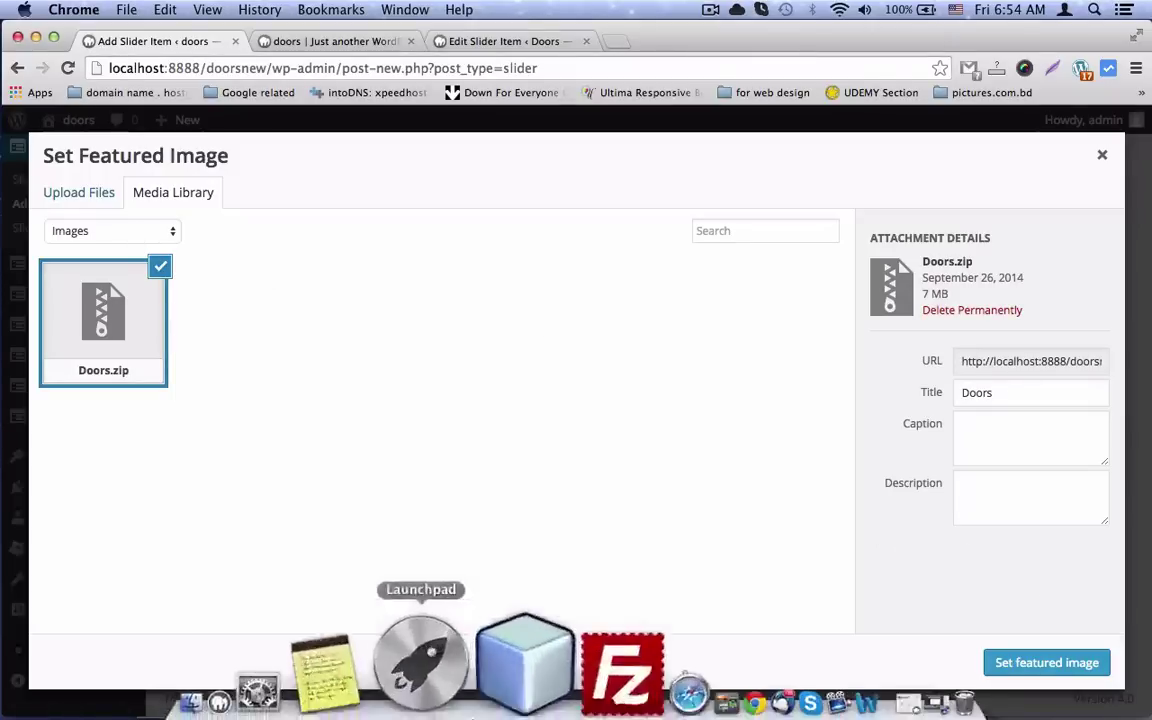
left_click(345, 680)
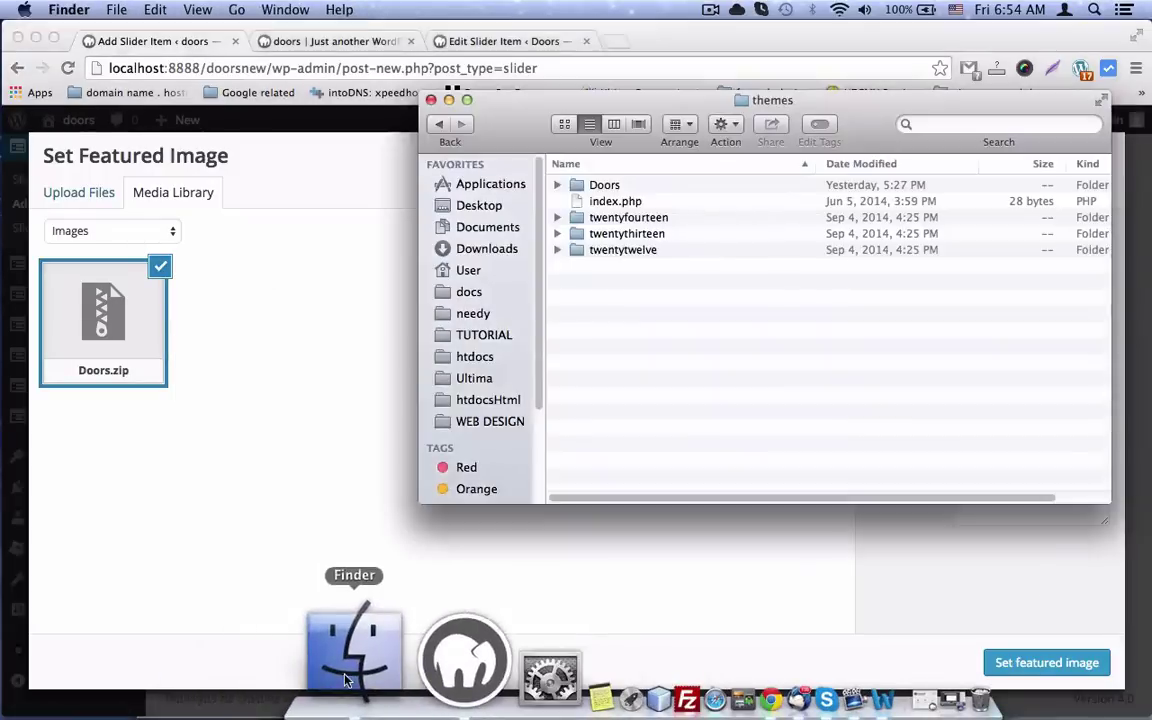
left_click(486, 205)
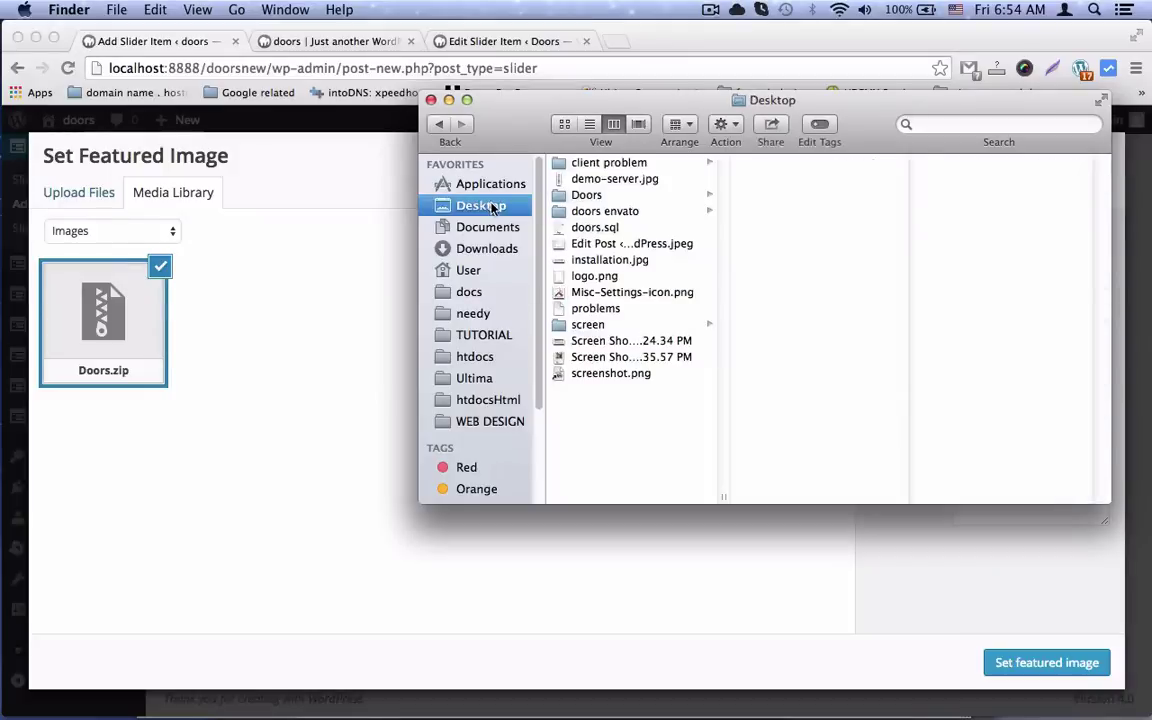
left_click(603, 211)
left_click(795, 179)
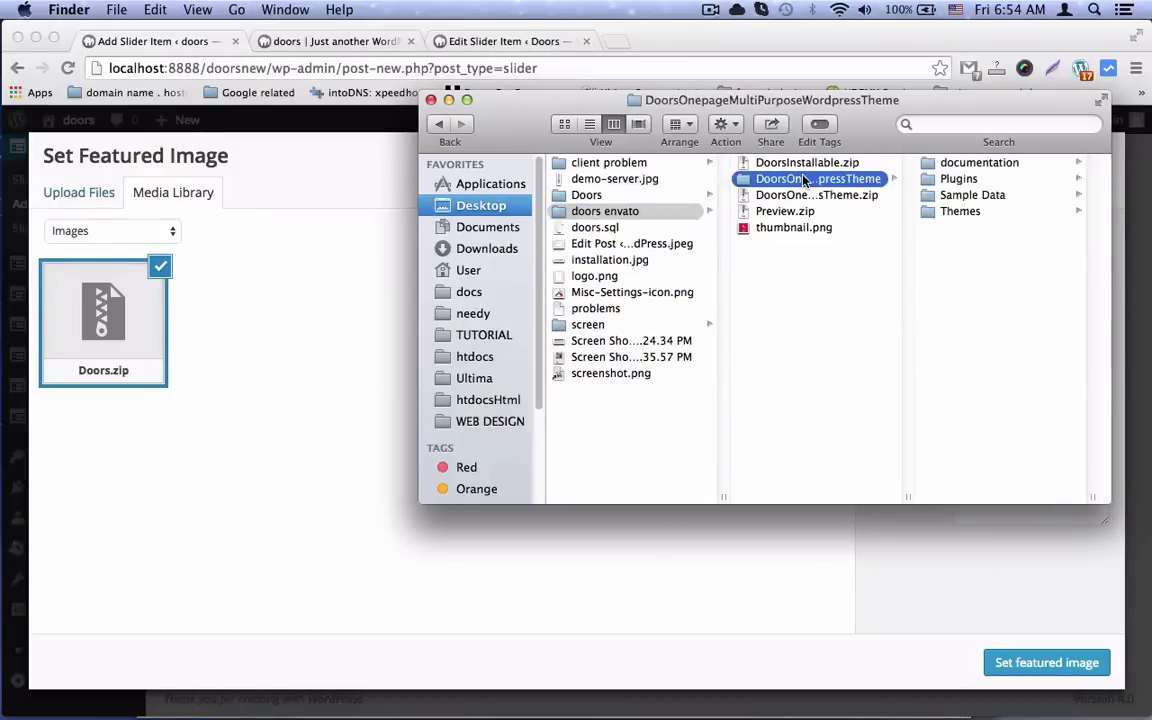
left_click(958, 211)
double_click(970, 165)
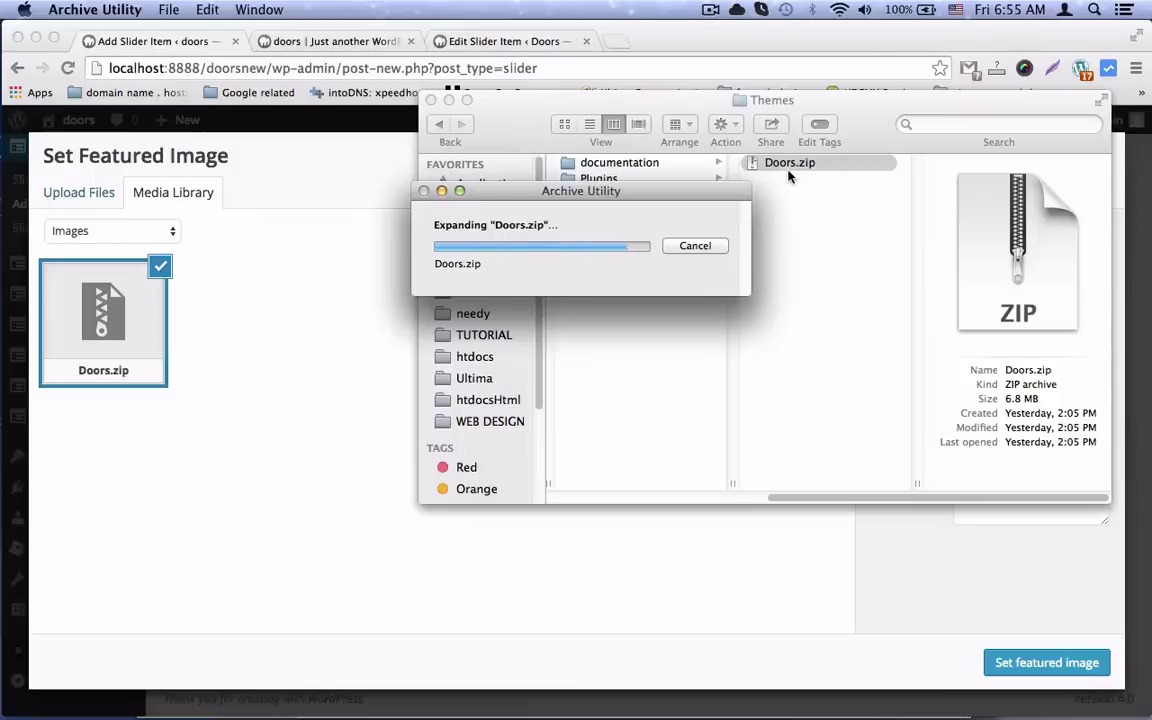
- Switch back to Chrome and permanently delete the uploaded Doors.zip from the media library
left_click(249, 275)
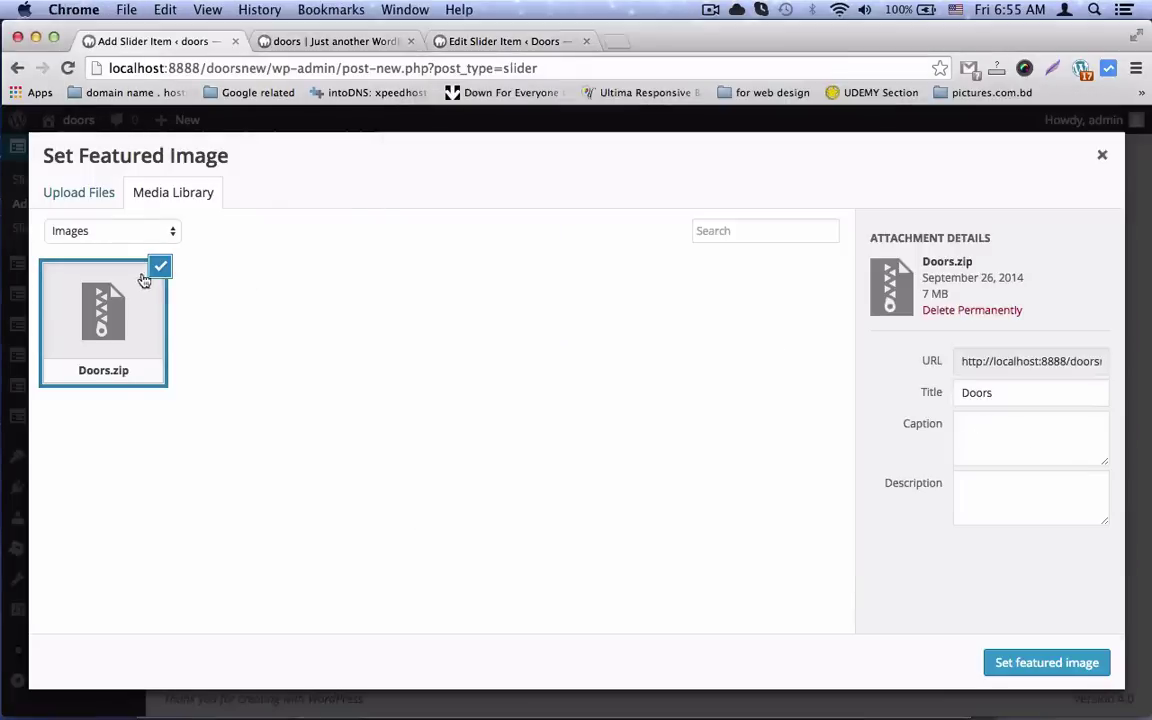
left_click(945, 310)
left_click(691, 268)
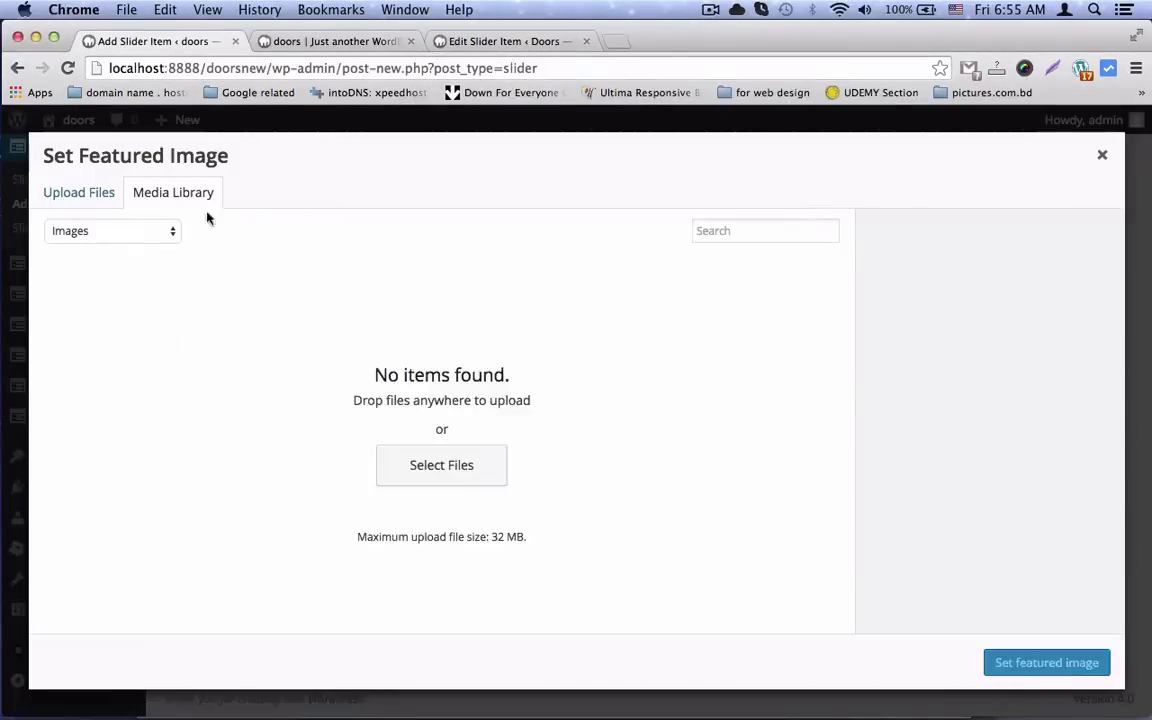
- Start a new featured image upload and look through the extracted Doors theme folder and its images folder for a slider picture
left_click(103, 192)
left_click(578, 441)
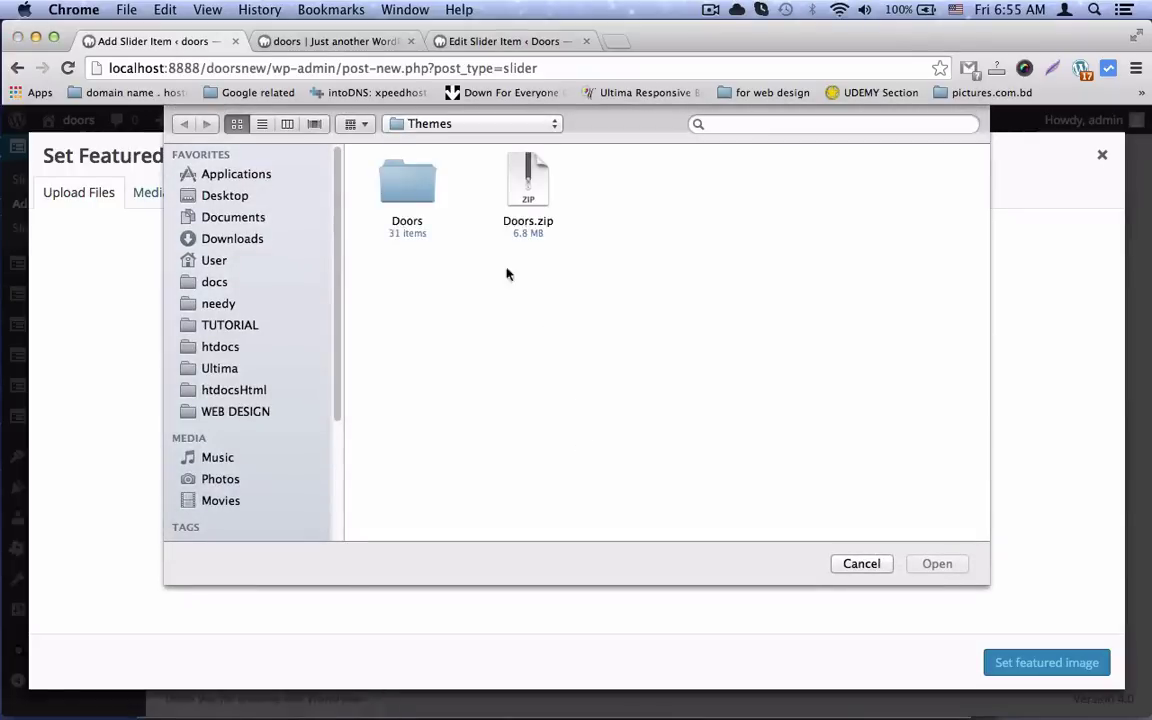
double_click(400, 176)
scroll(638, 314, "down", 5)
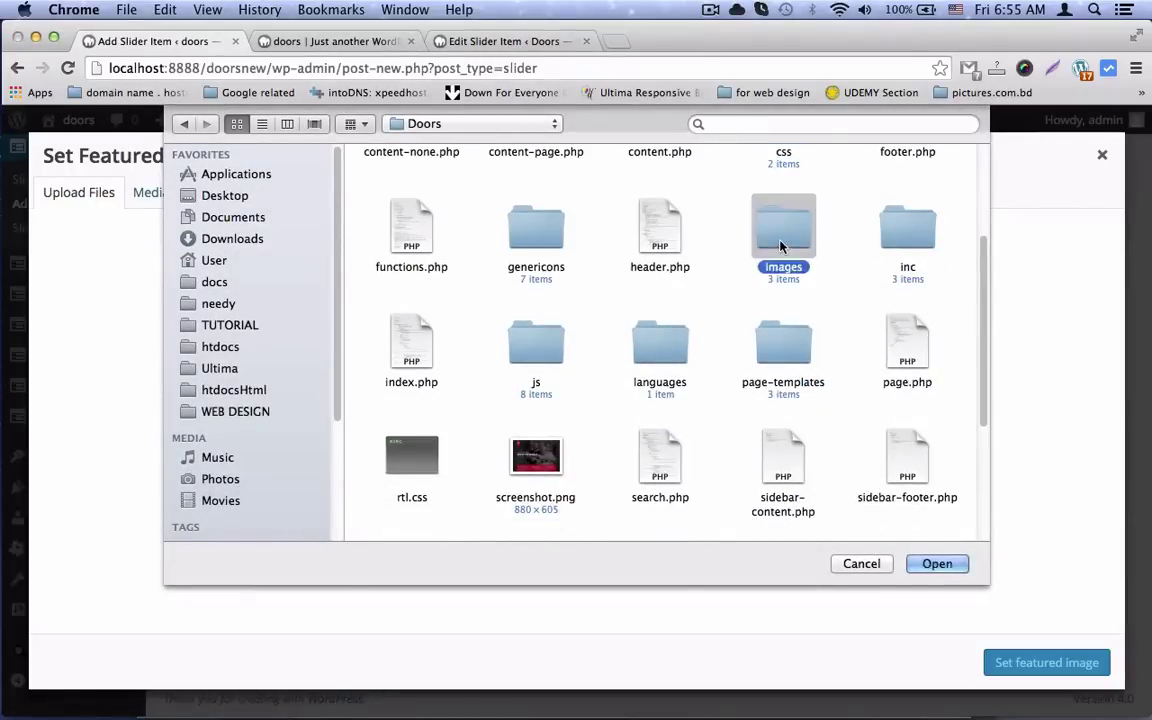
double_click(781, 246)
left_click(190, 125)
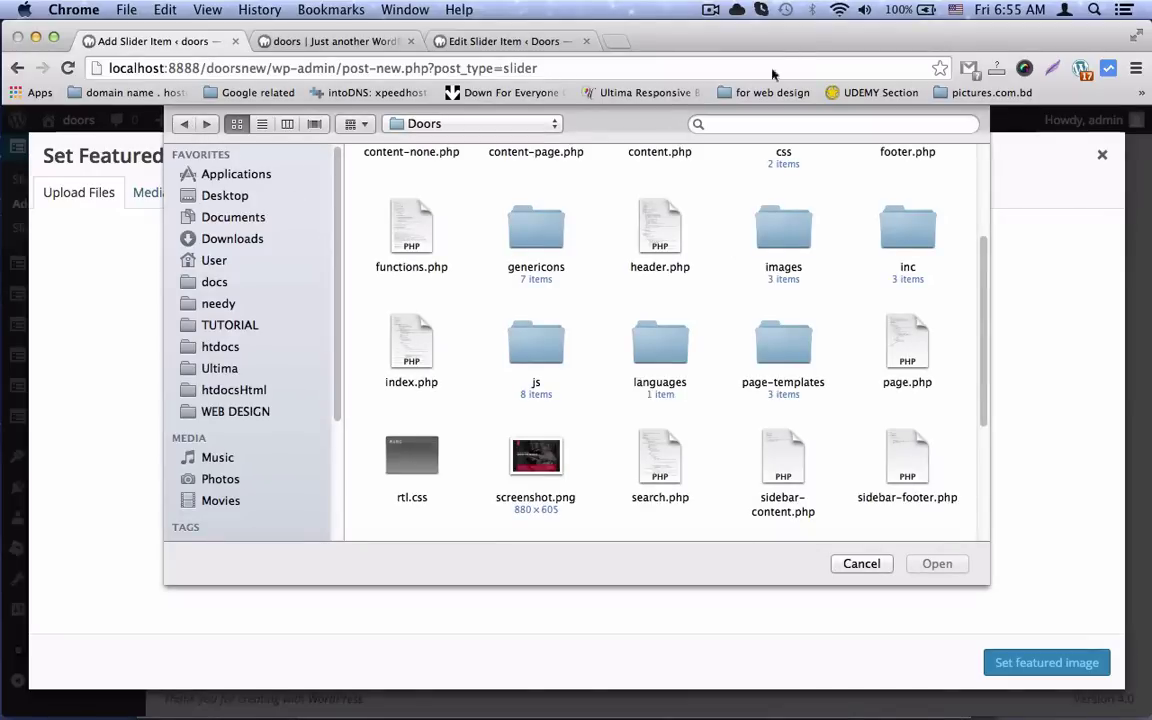
left_click(710, 9)
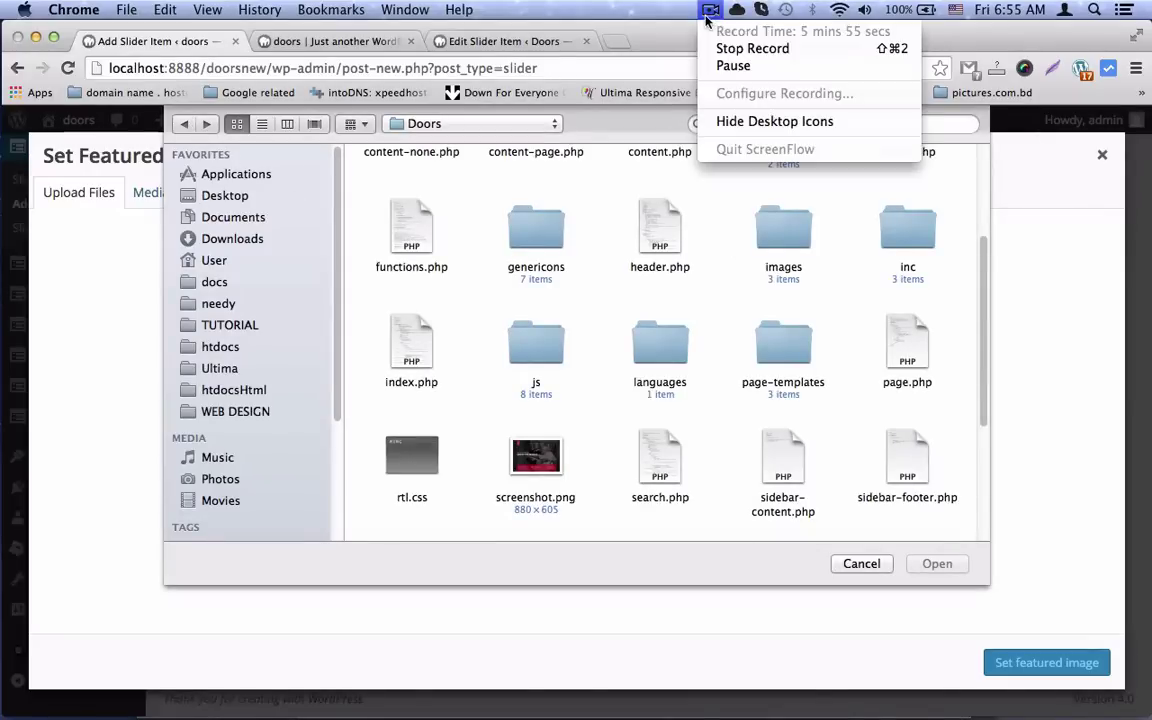
left_click(733, 66)
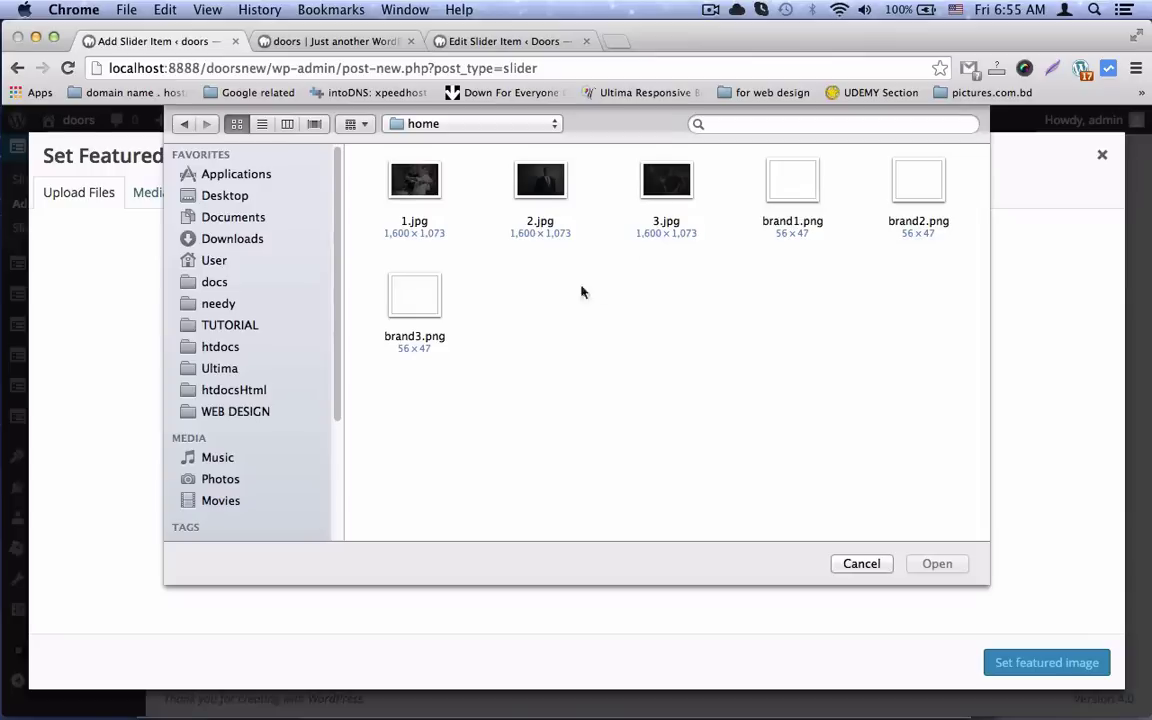
- Upload 1.jpg from the home images folder as the slider item's featured image and publish Slider 1
double_click(411, 190)
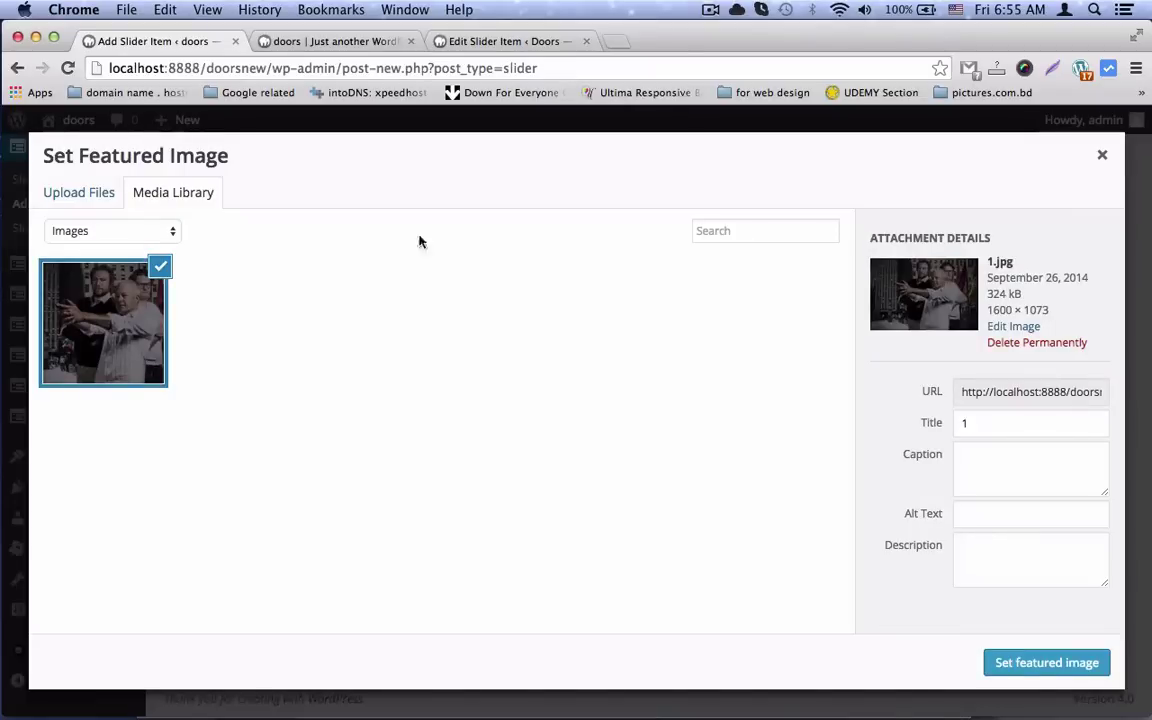
left_click(1050, 663)
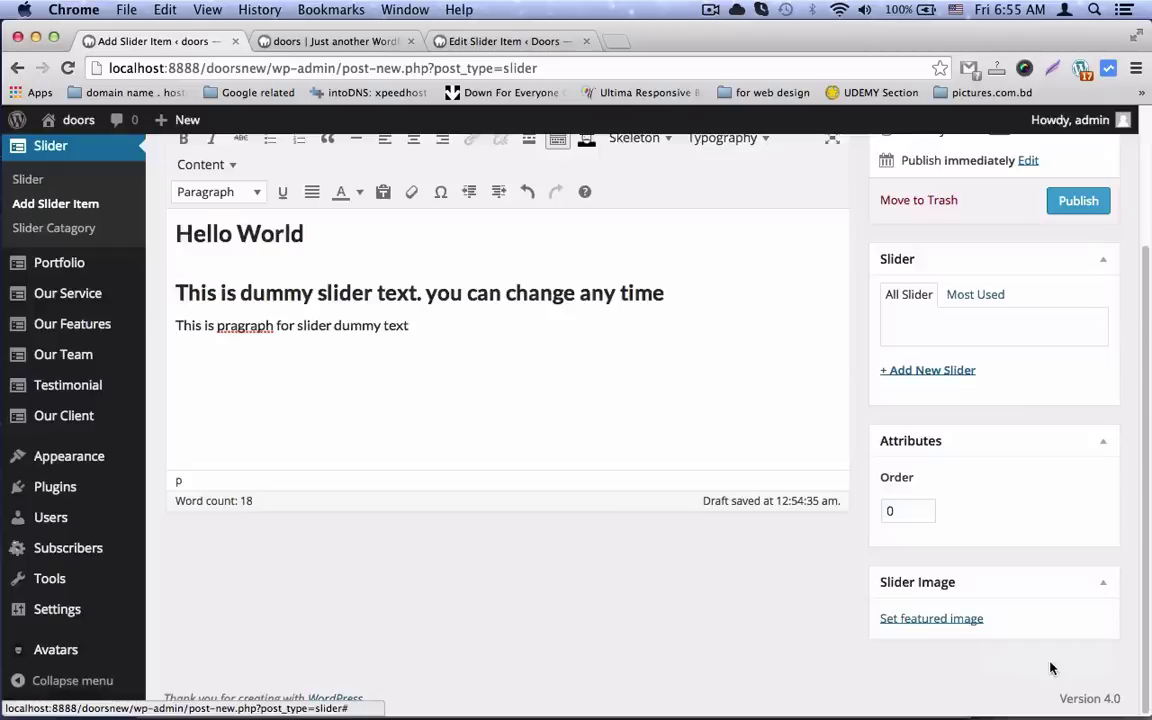
scroll(870, 575, "down", 1)
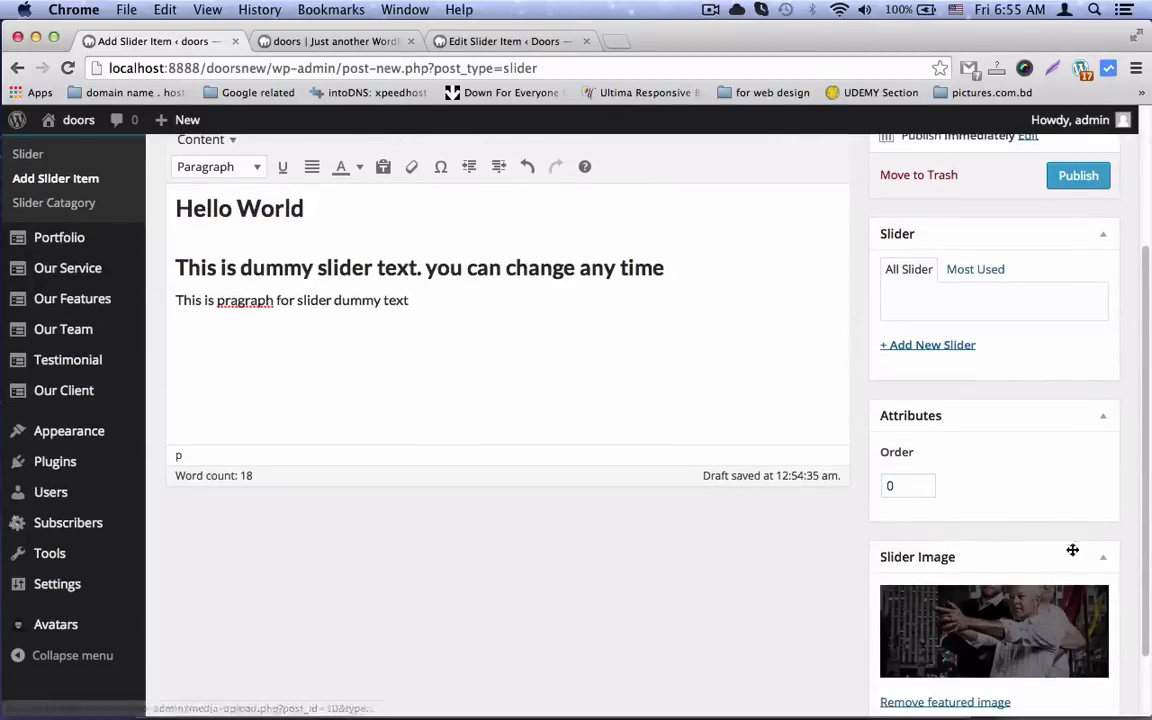
scroll(884, 524, "up", 3)
scroll(884, 524, "up", 2)
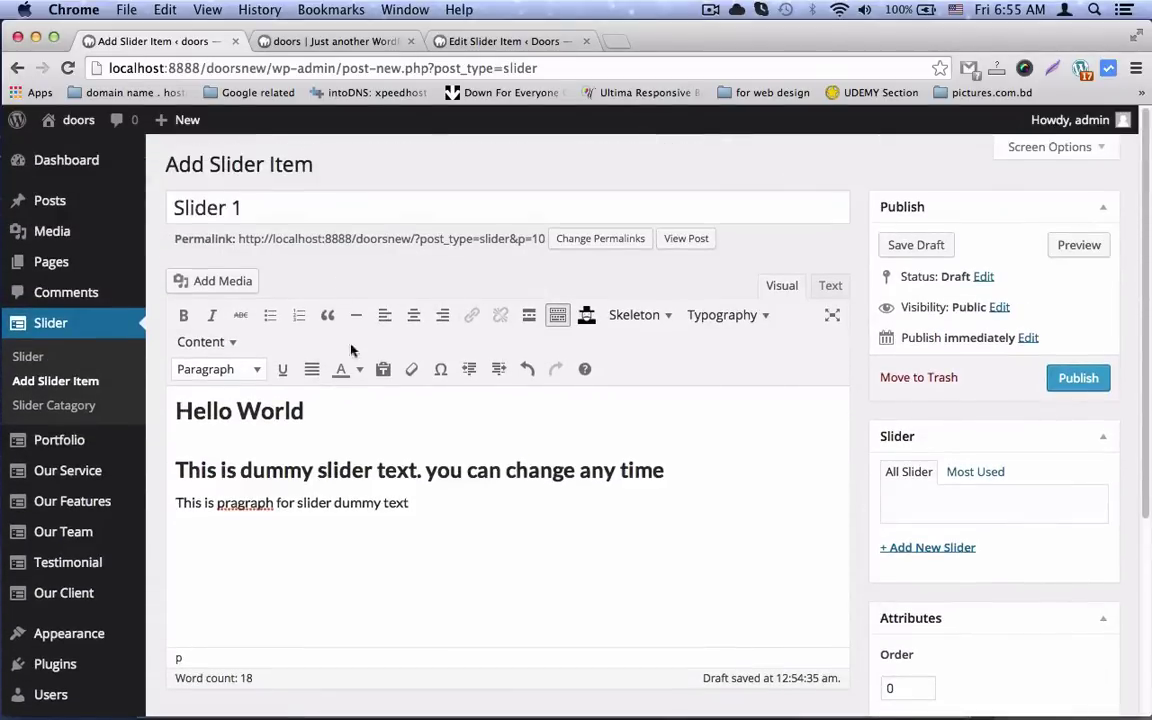
scroll(840, 480, "down", 3)
scroll(870, 480, "up", 3)
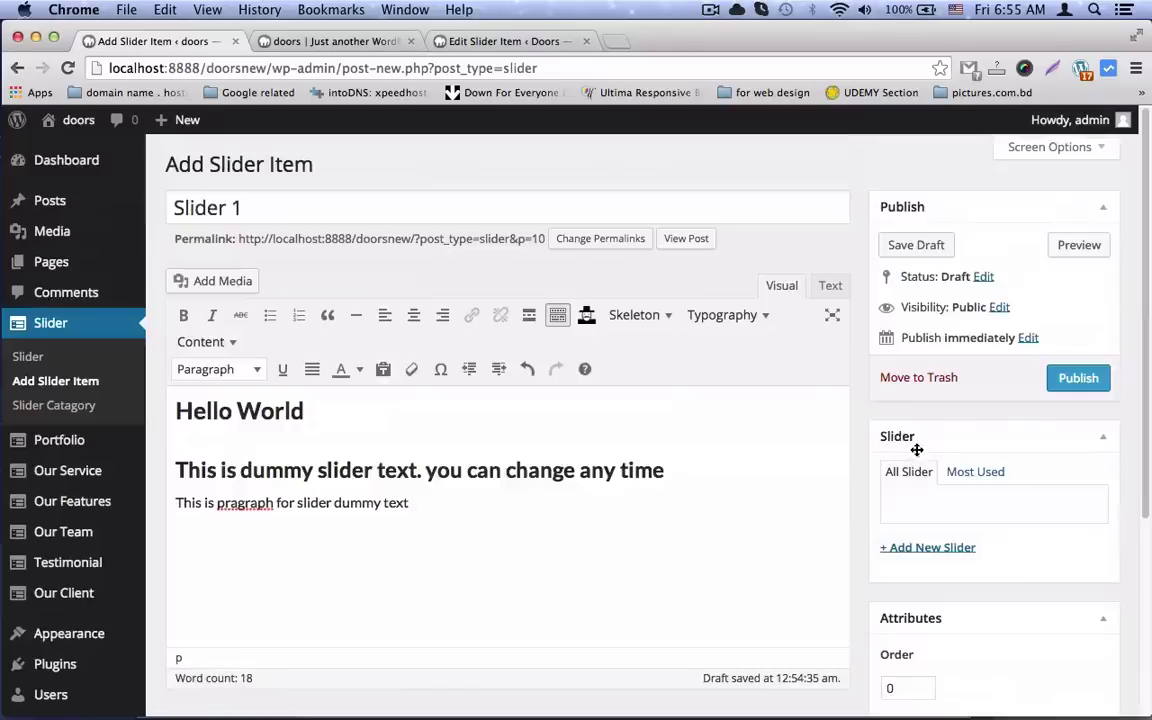
left_click(1078, 379)
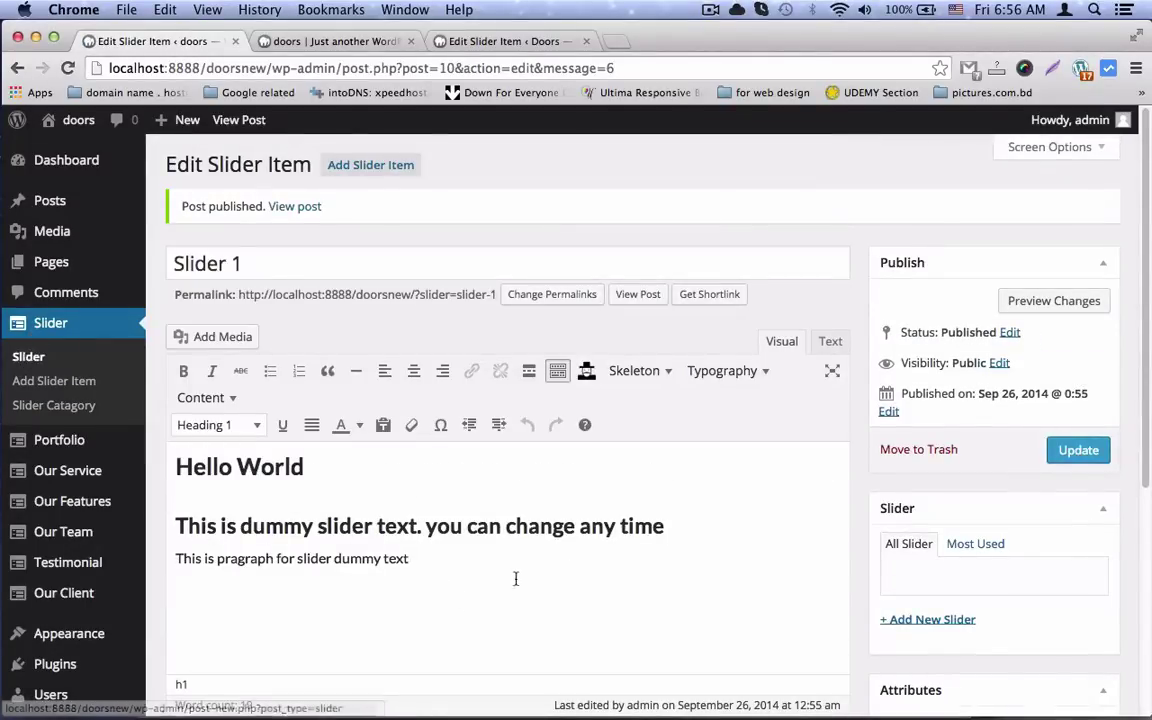
- Copy all of Slider 1's body text and paste it into a new slider item
key("super+a")
key("super+c")
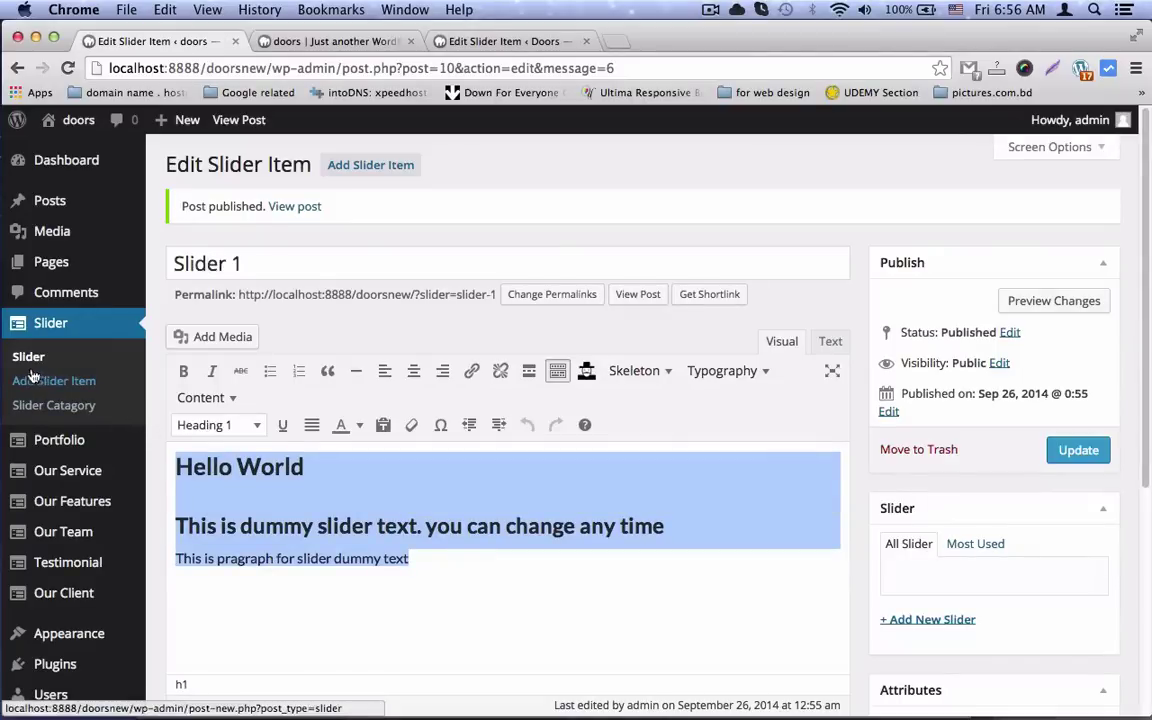
left_click(46, 383)
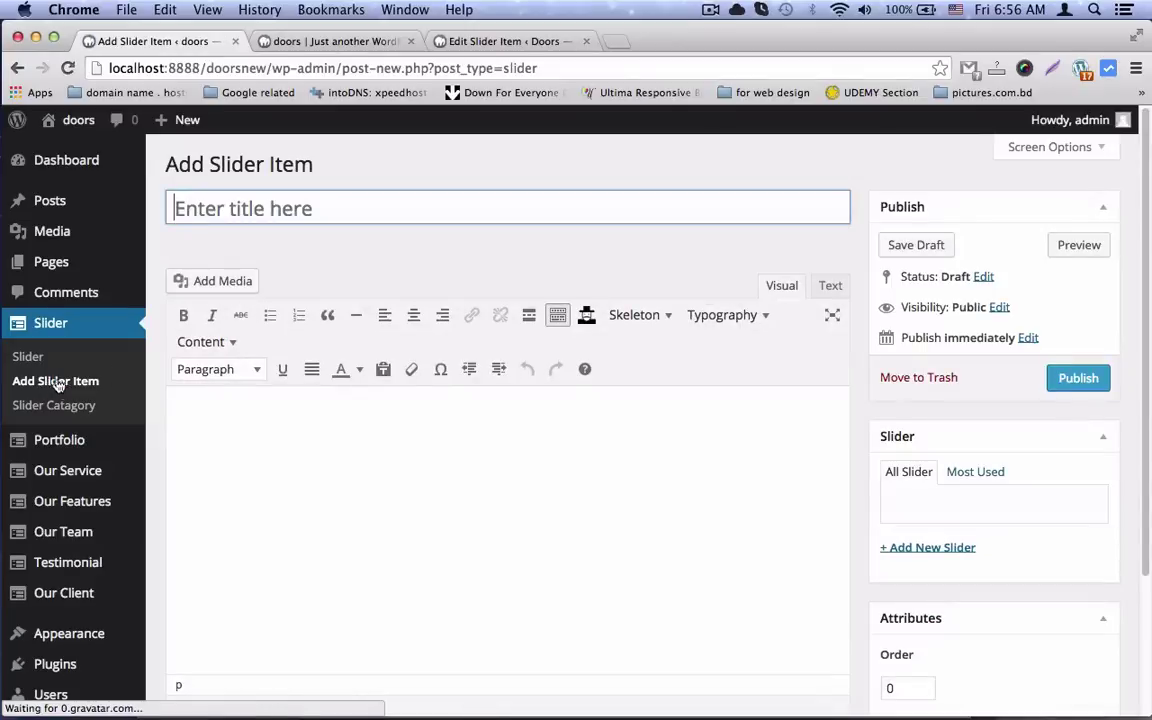
left_click(216, 372)
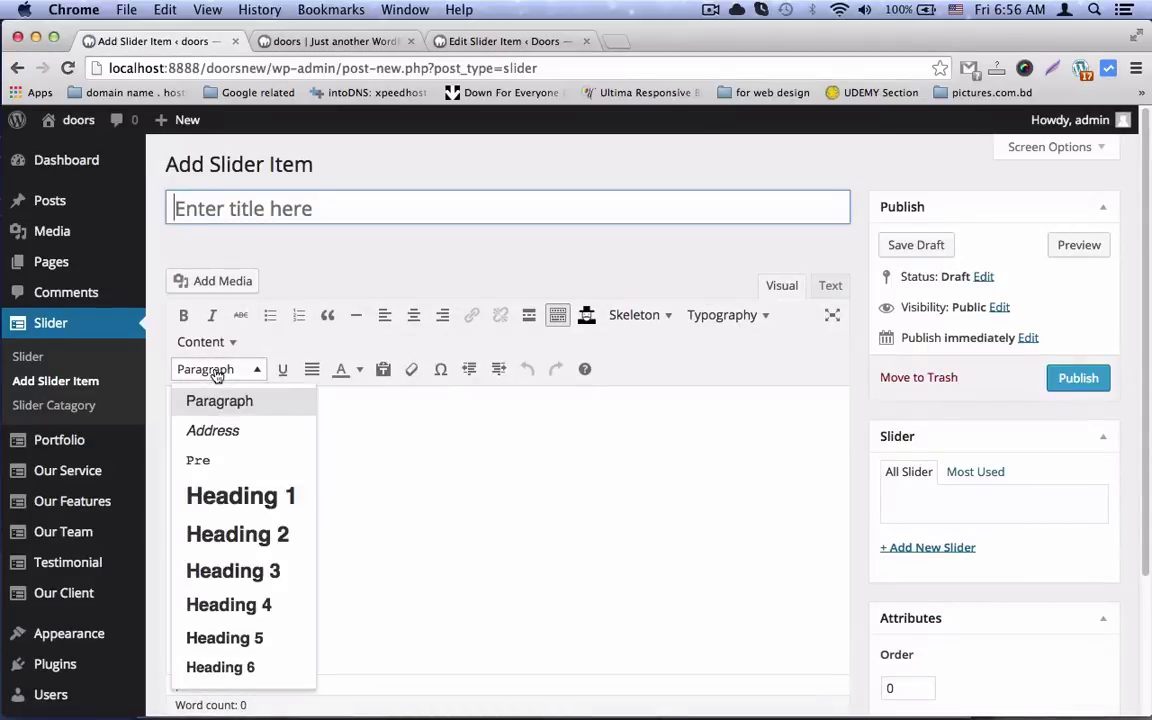
left_click(448, 427)
key("super+v")
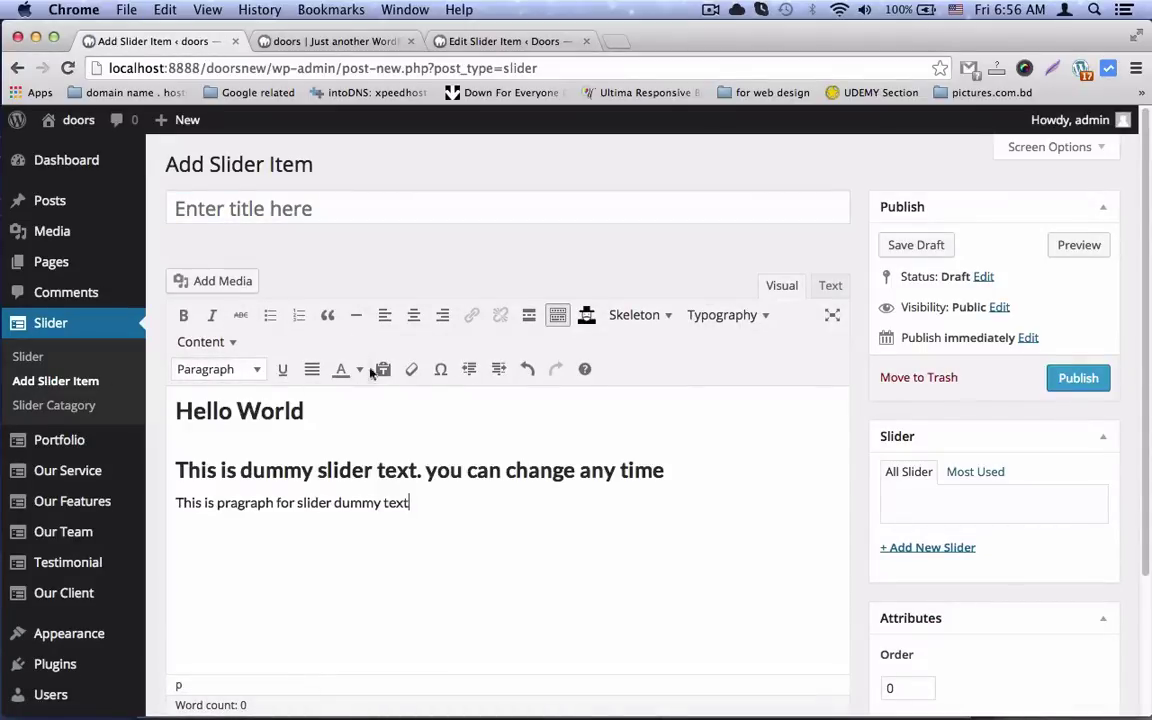
- Title the new slider item "Slider 2" and change its first heading to "Hello World 2"
left_click(290, 212)
type("Slider 2")
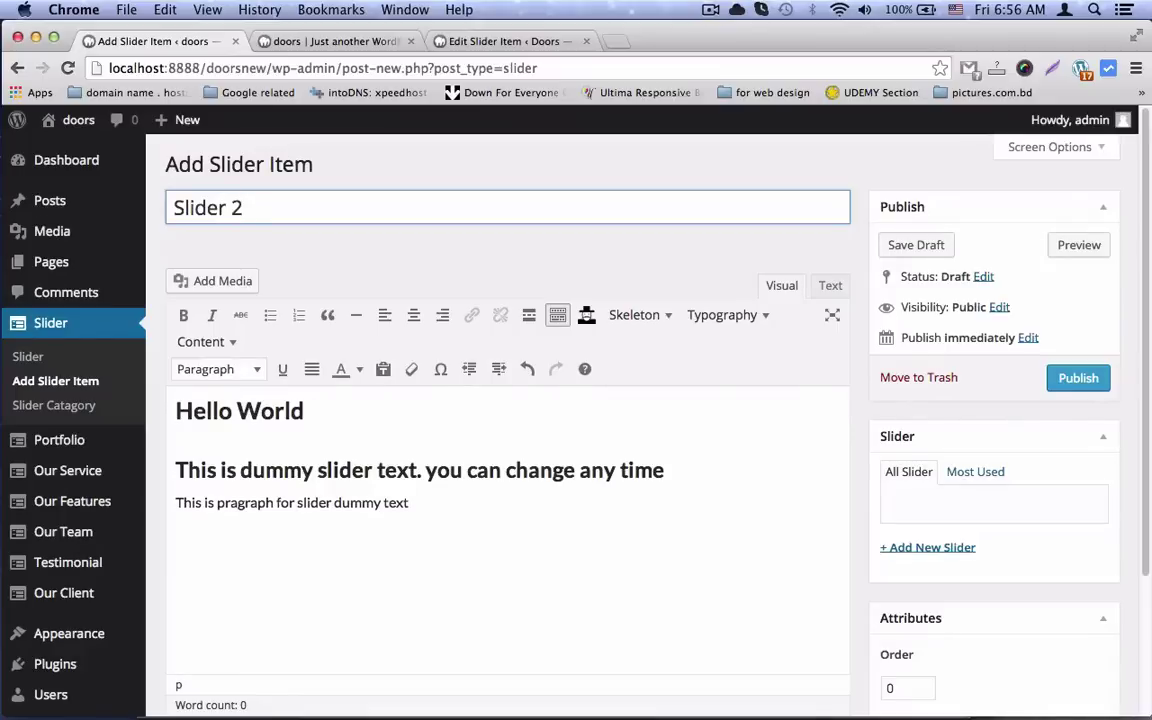
left_click(307, 412)
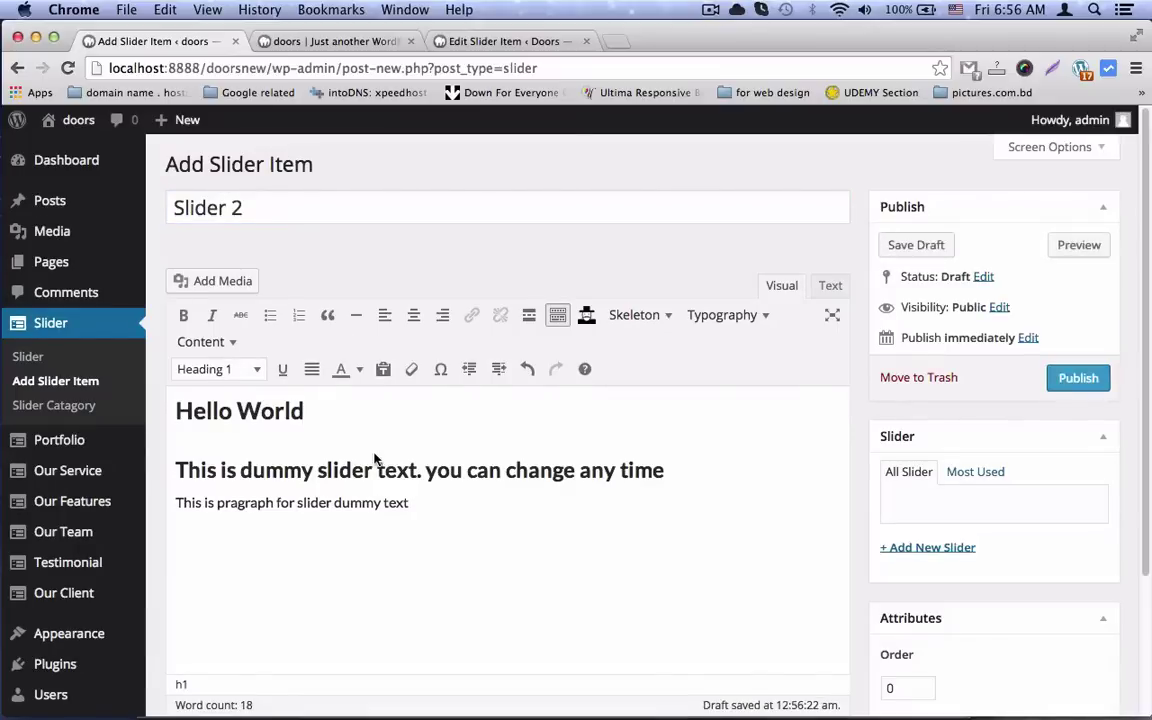
type("2")
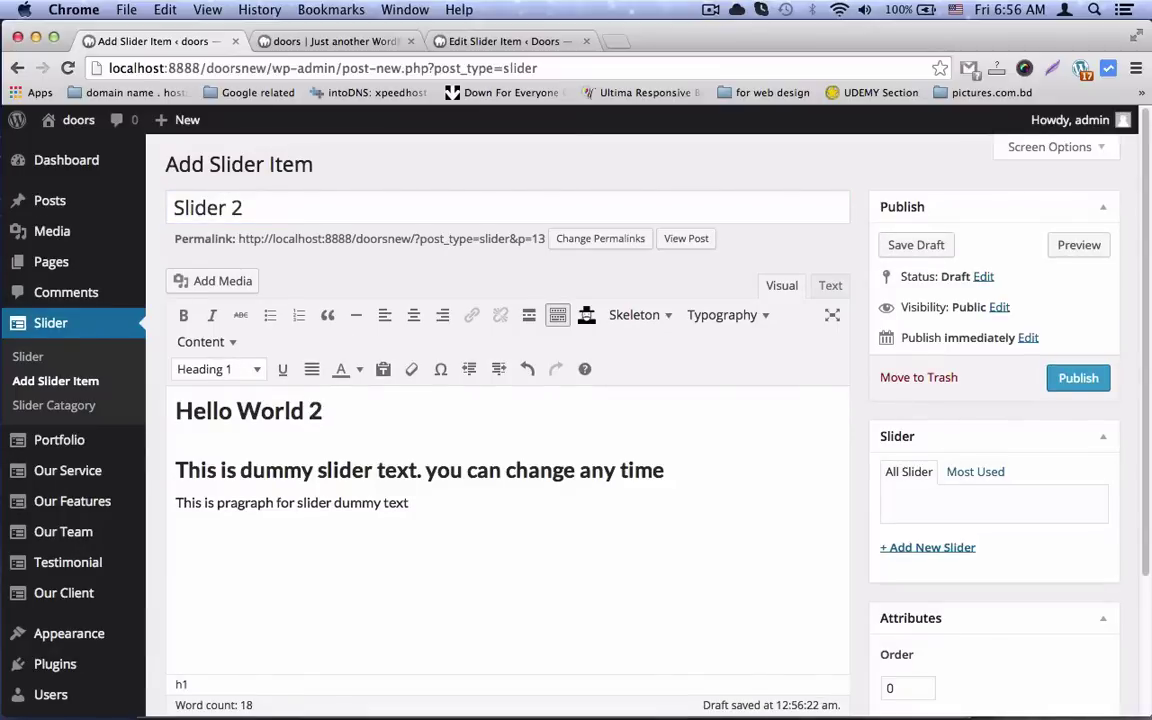
- Upload 2.jpg from the home images folder as Slider 2's featured image and publish the item
scroll(801, 451, "down", 4)
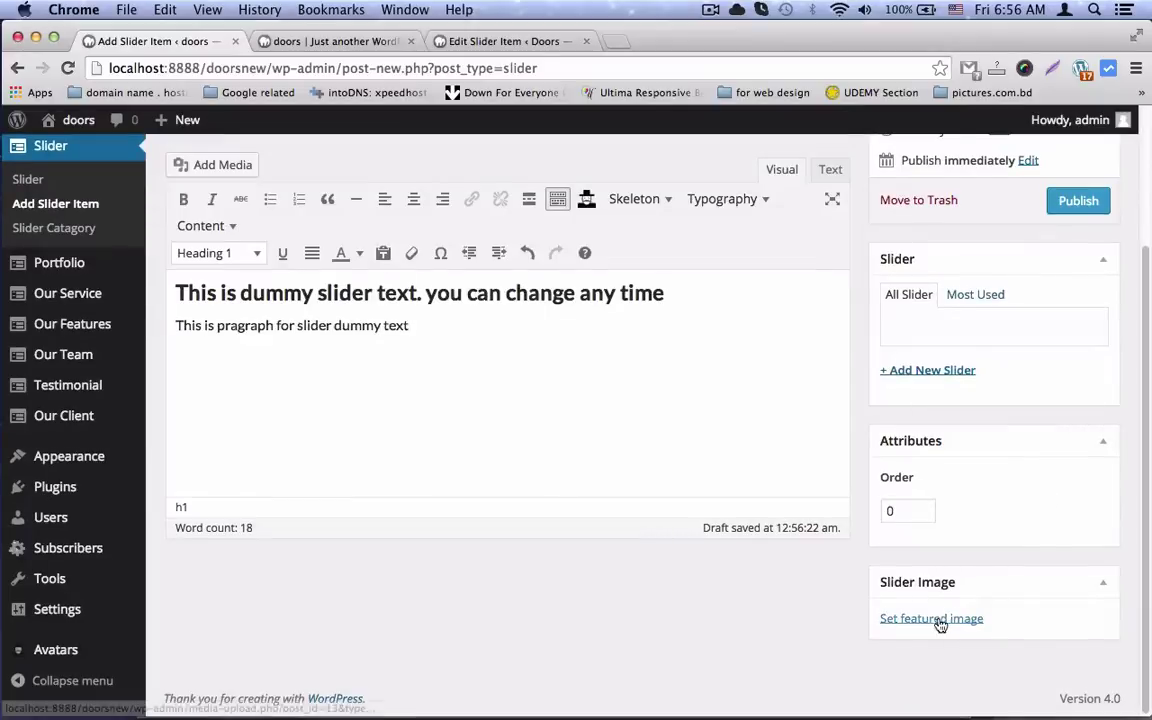
left_click(942, 620)
left_click(68, 190)
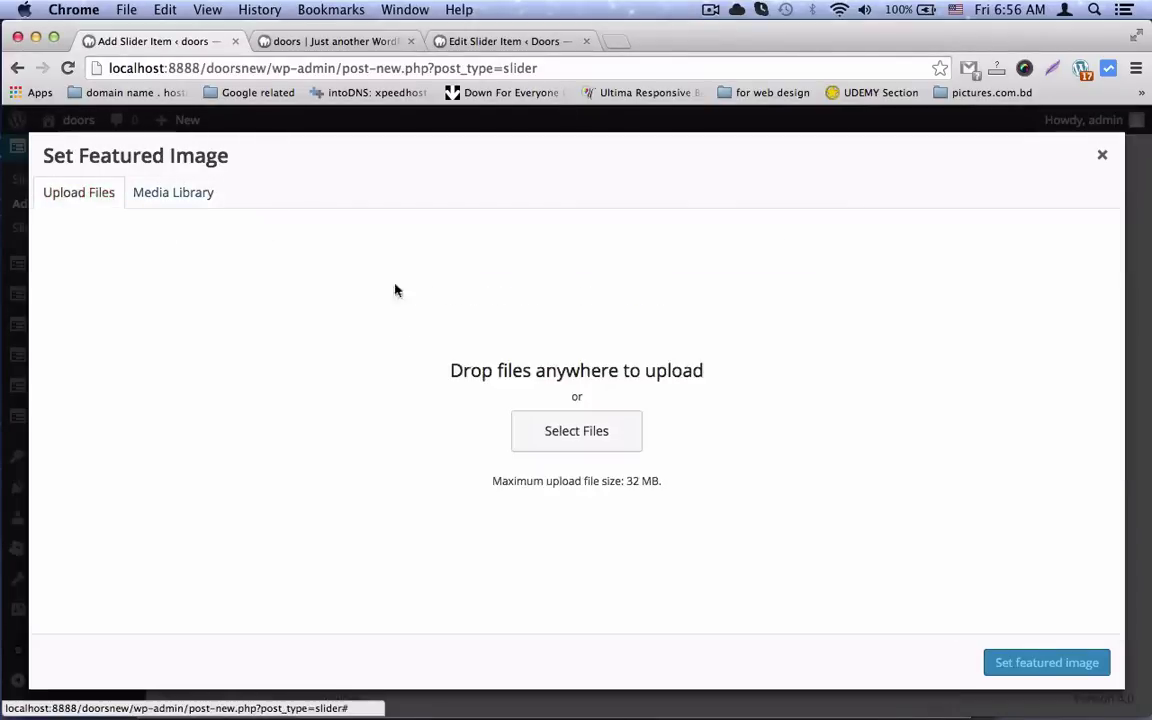
left_click(553, 430)
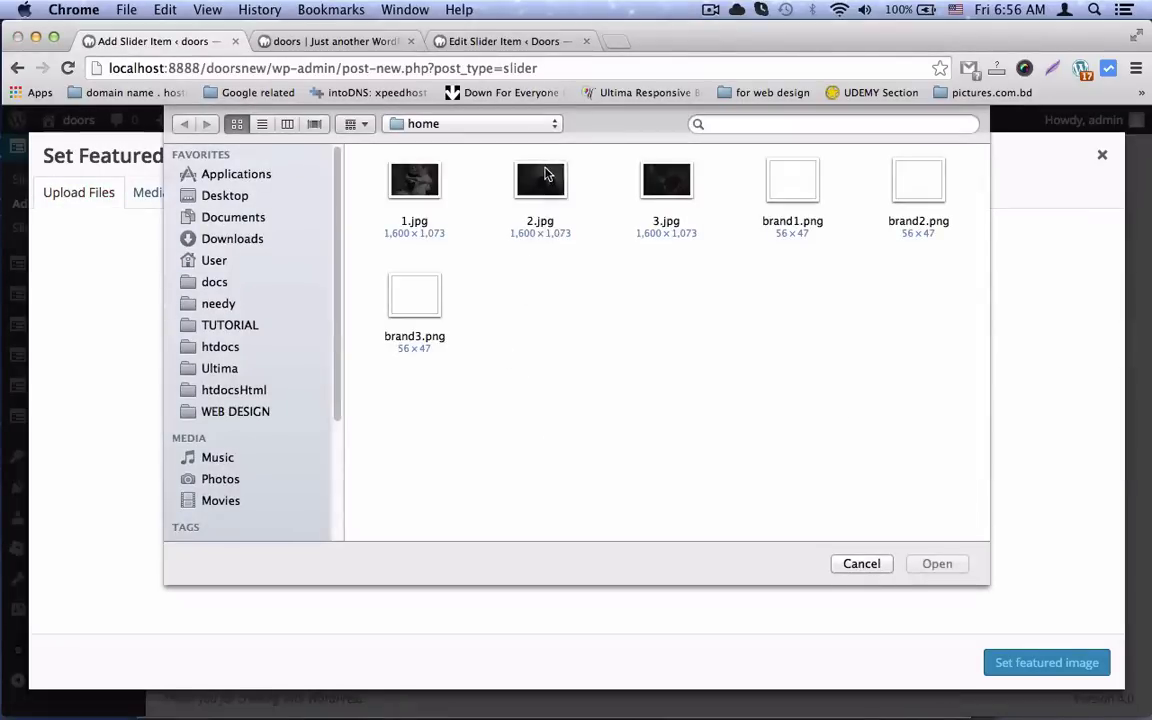
double_click(546, 173)
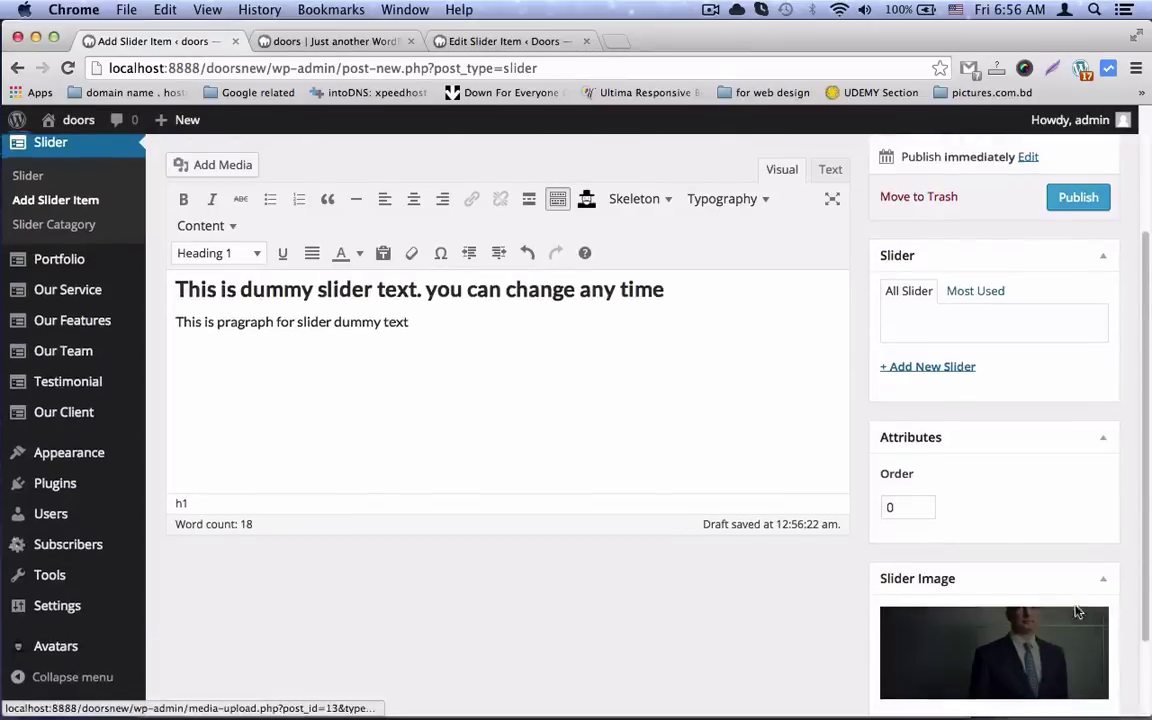
scroll(1129, 548, "down", 3)
scroll(1029, 447, "up", 4)
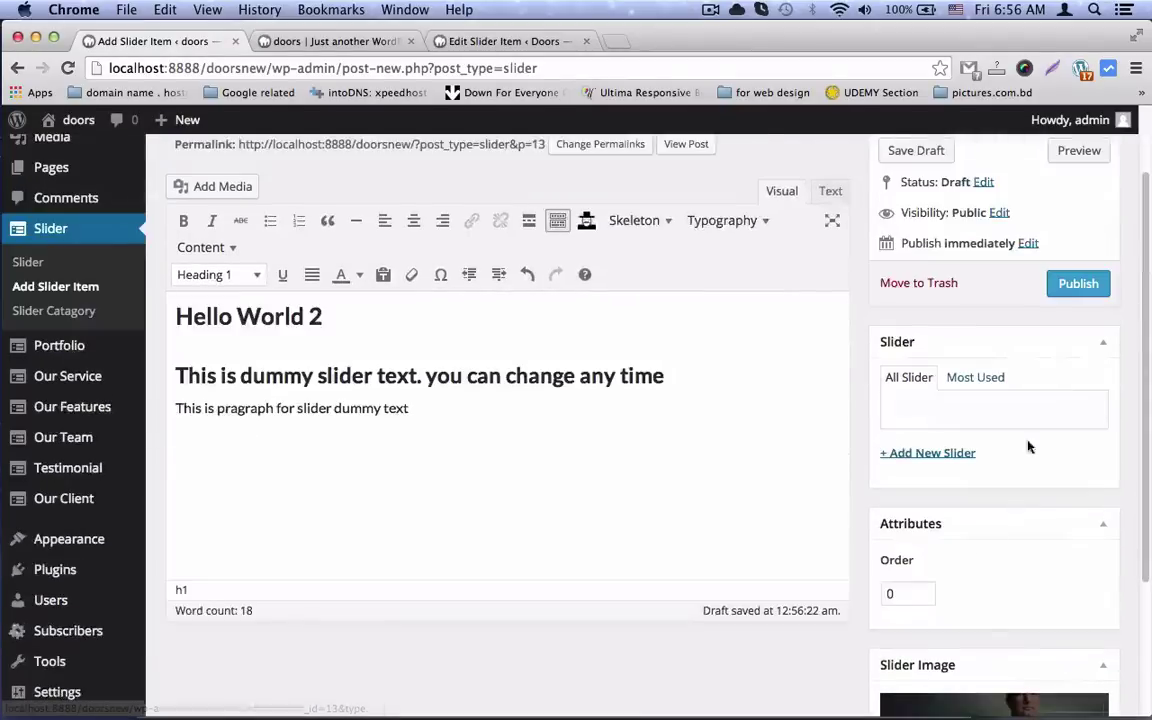
scroll(1073, 302, "up", 1)
left_click(1076, 298)
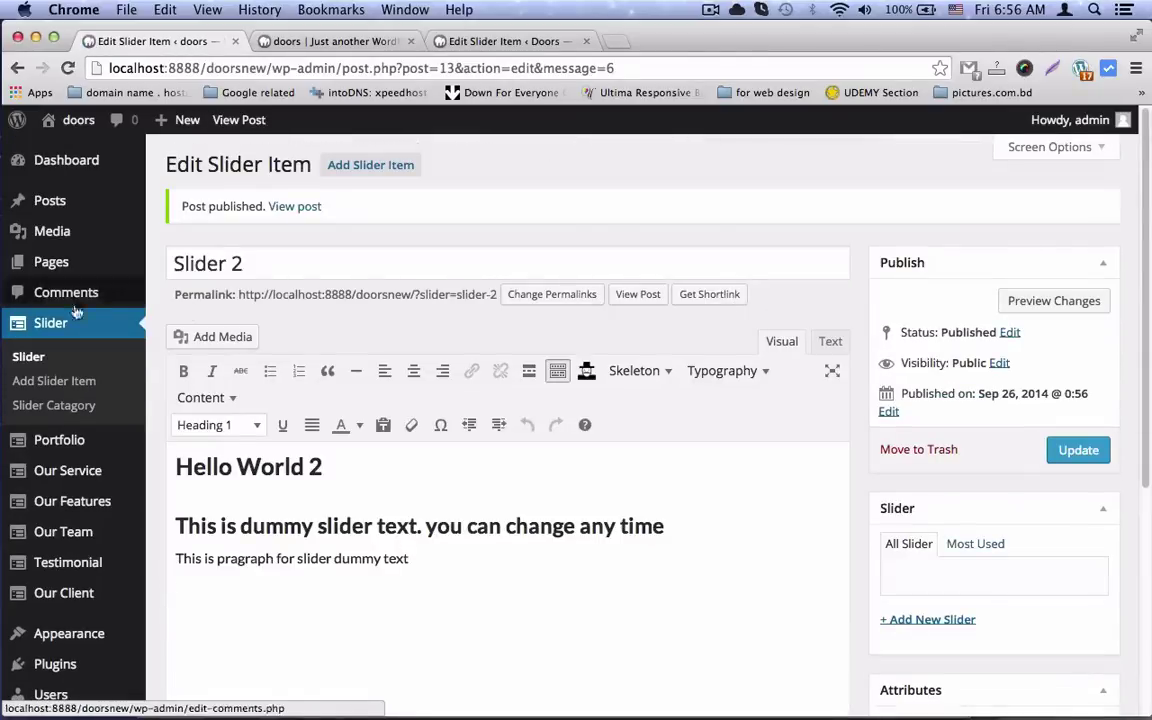
- Add a slider item titled "slider 3" with the copied slider text and its first heading changed to "Hello World 3"
left_click(33, 383)
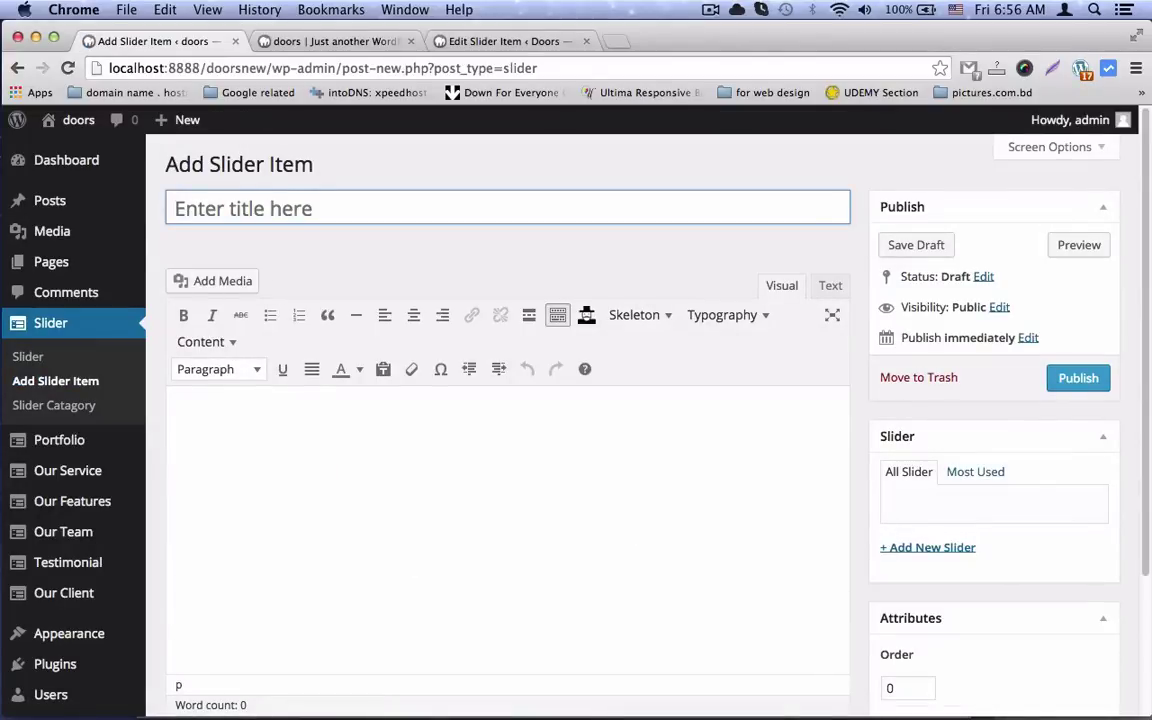
type("slider 3")
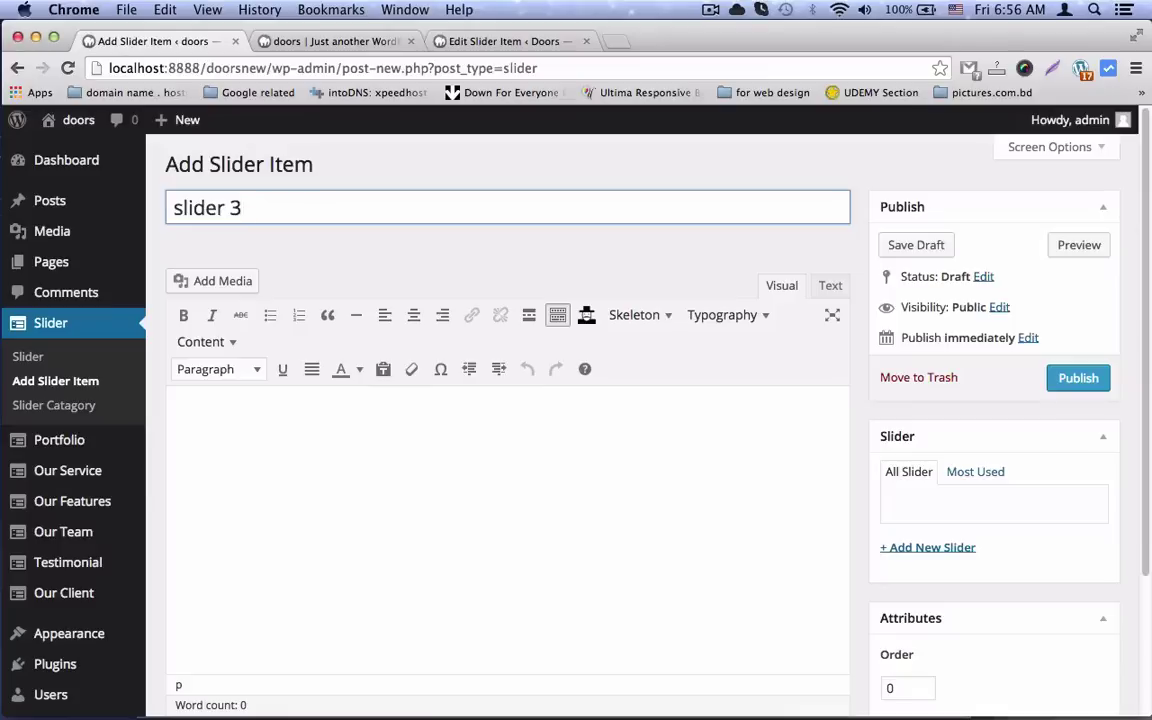
left_click(300, 477)
key("ctrl+v")
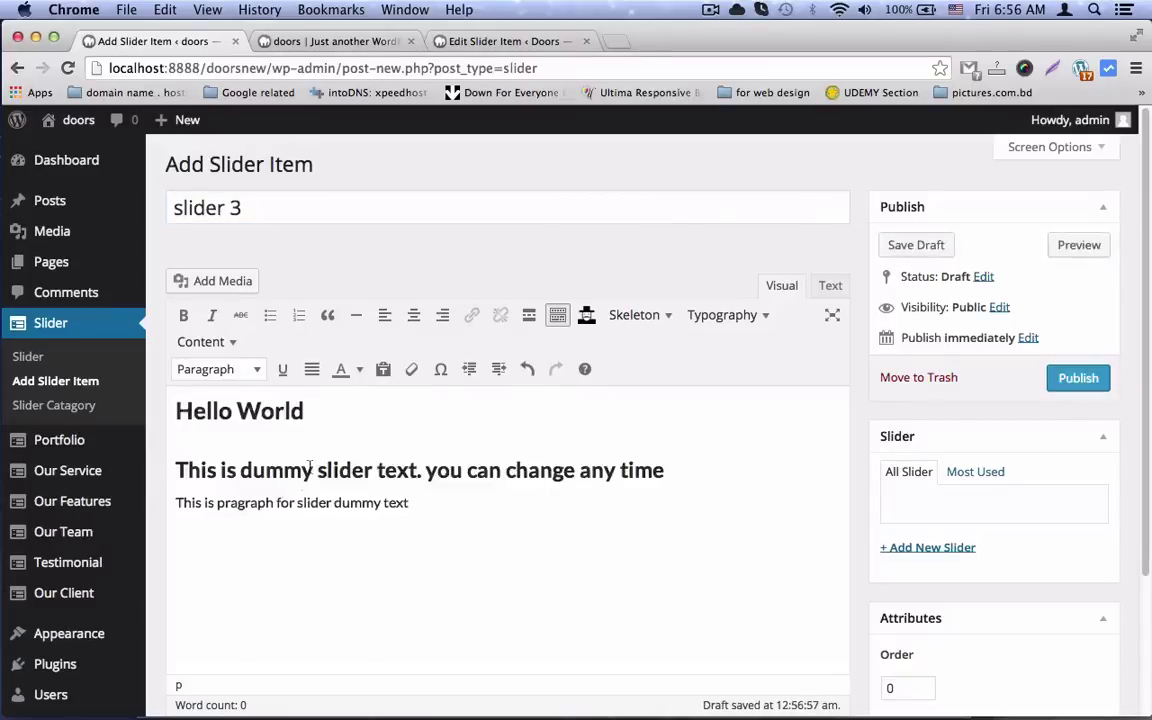
left_click(318, 411)
type("3")
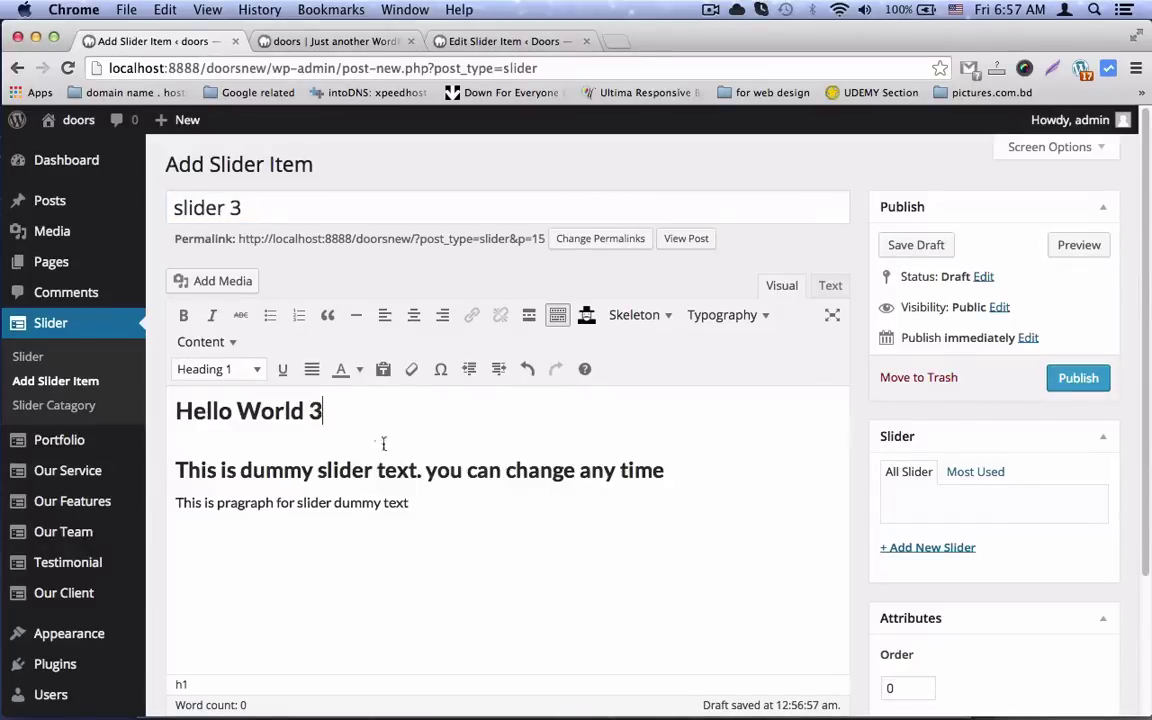
- Upload 3.jpg from the home images folder as slider 3's featured image and publish the item
scroll(1017, 422, "down", 5)
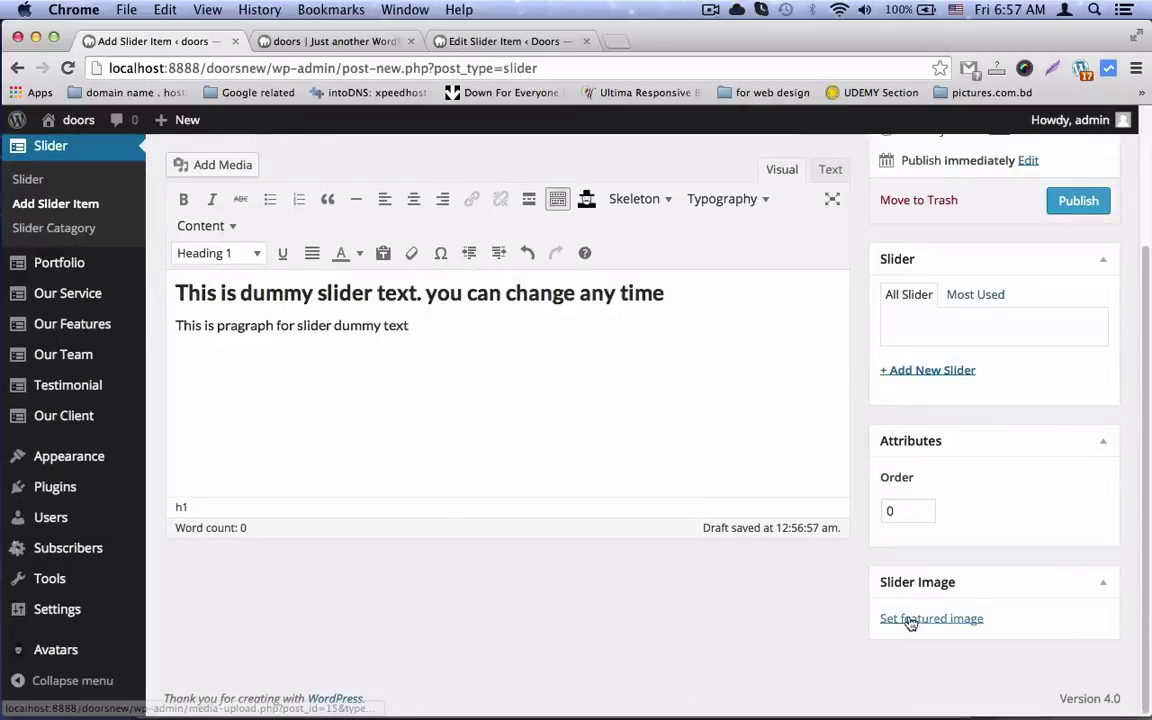
left_click(905, 617)
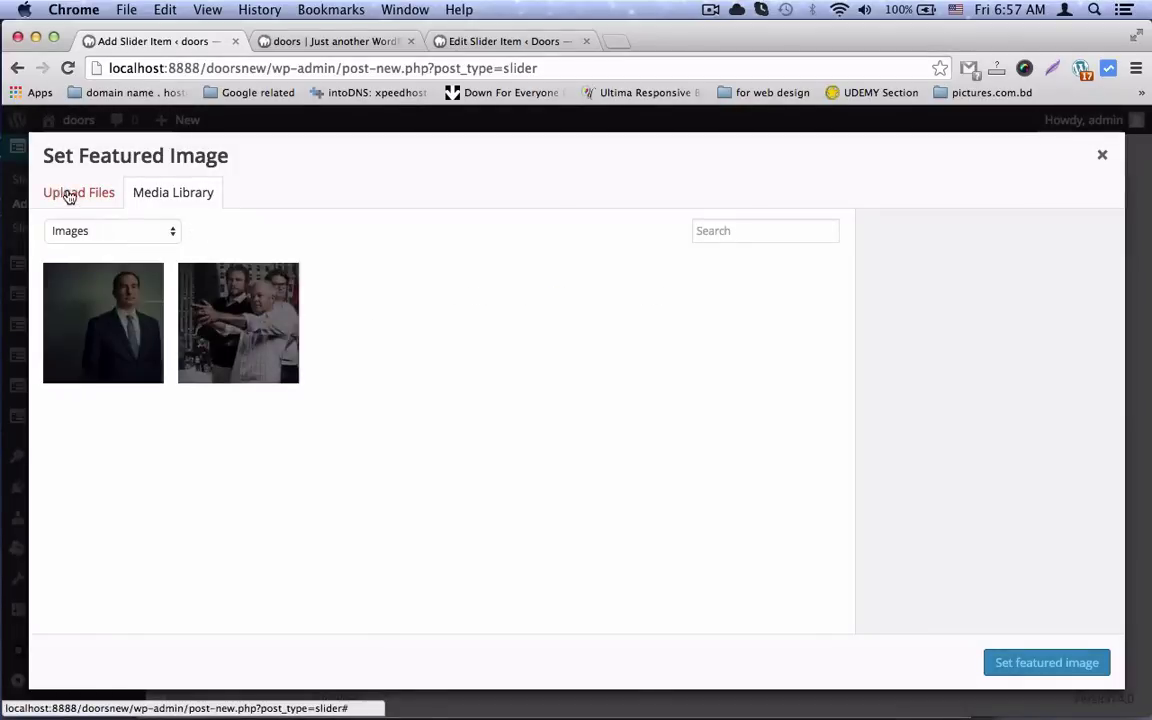
left_click(72, 193)
left_click(560, 432)
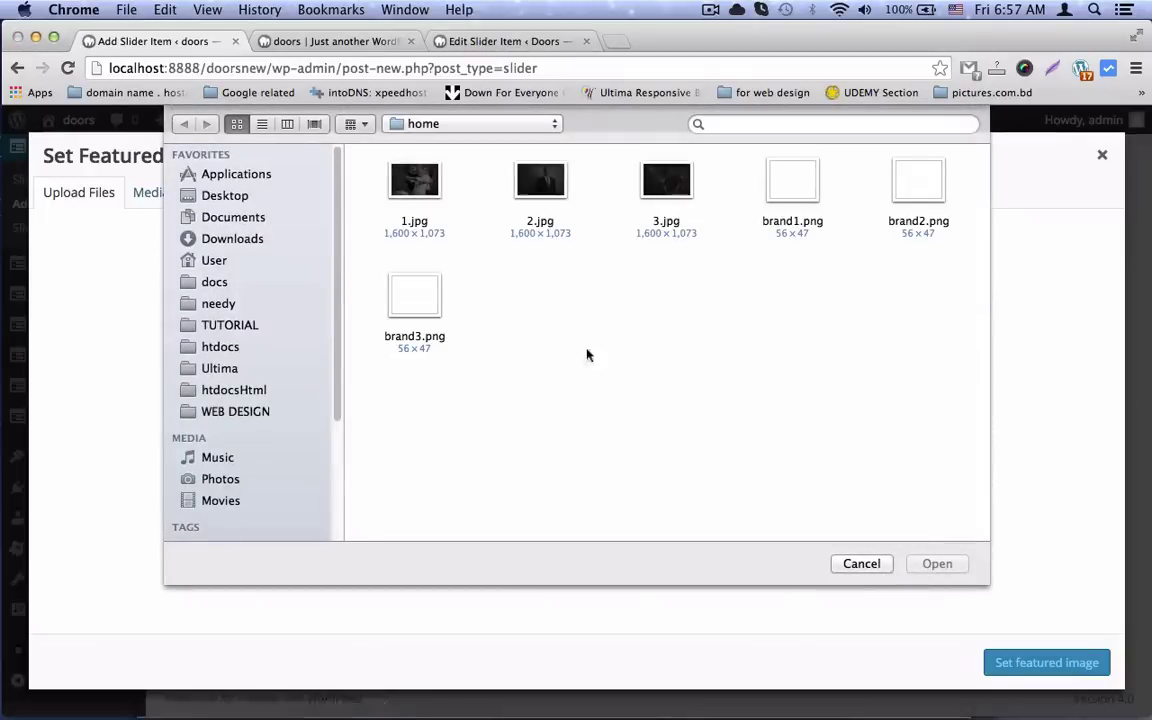
double_click(668, 186)
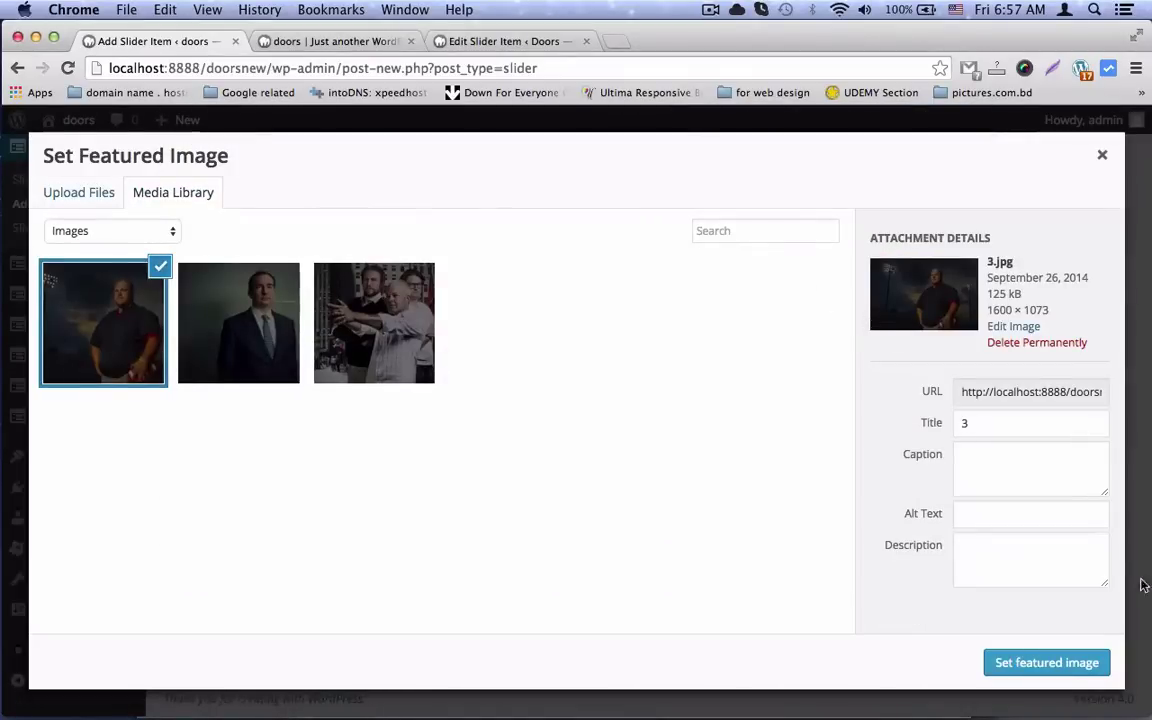
left_click(1058, 670)
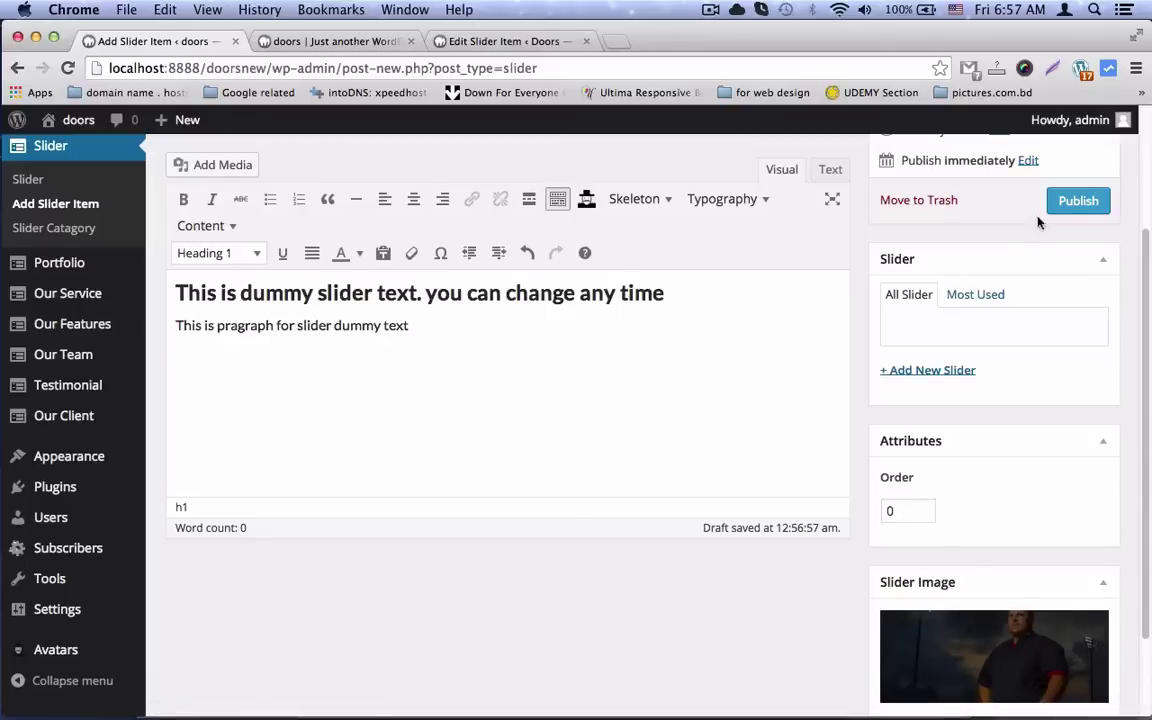
left_click(1076, 201)
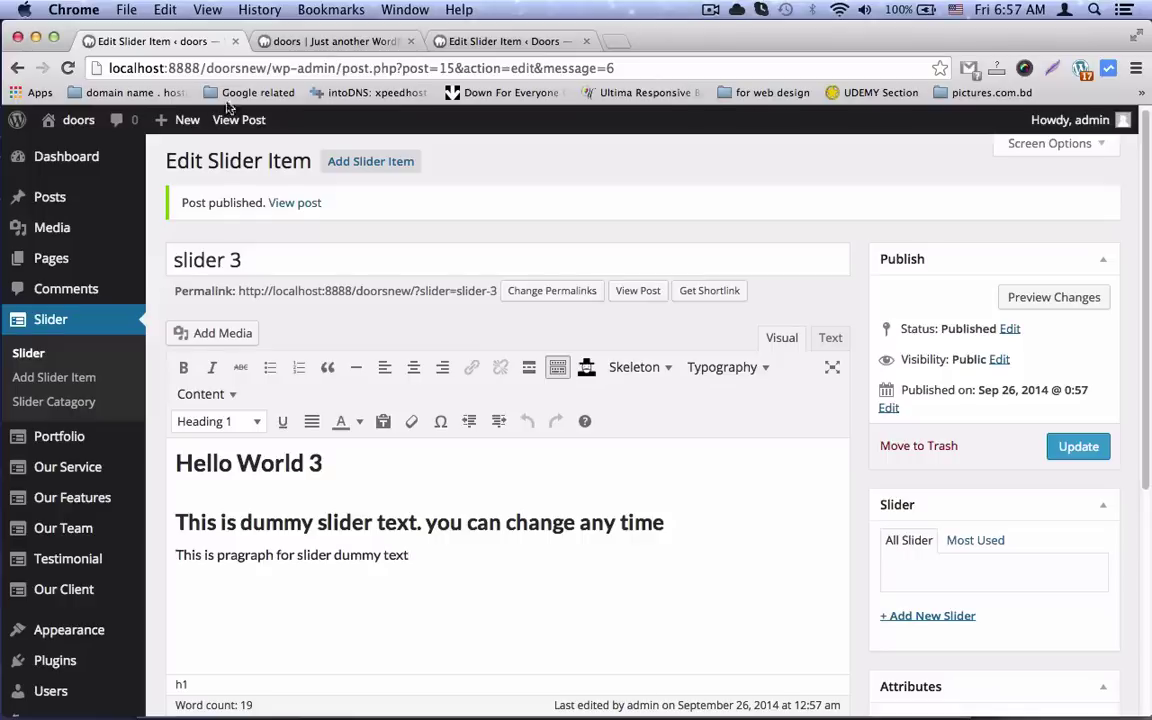
- Reload the doors site's front page to check it, and return to the slider 3 editor
left_click(351, 45)
left_click(70, 72)
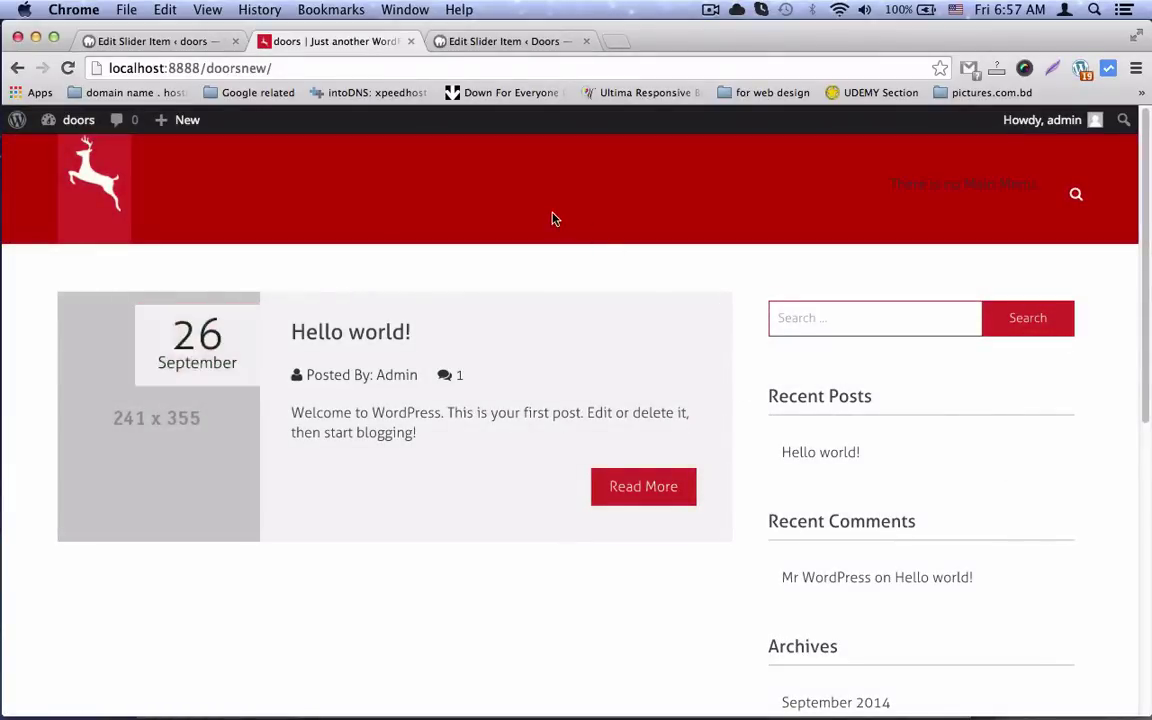
left_click(159, 41)
scroll(327, 239, "down", 2)
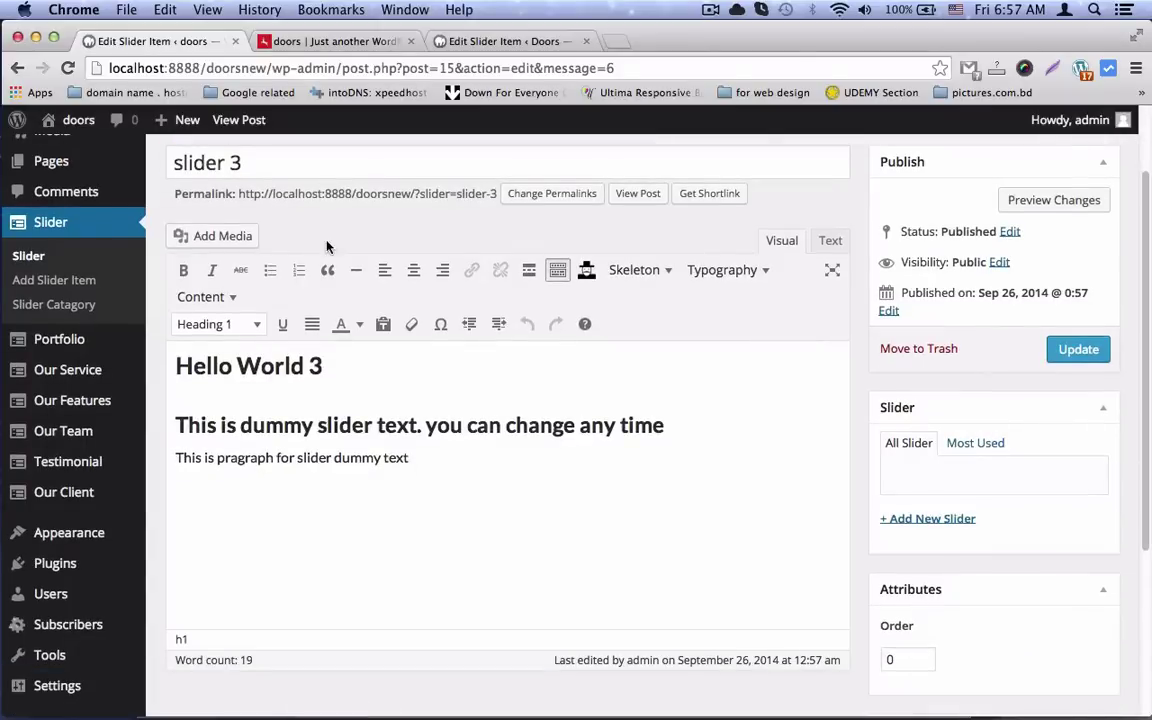
mouse_move(61, 540)
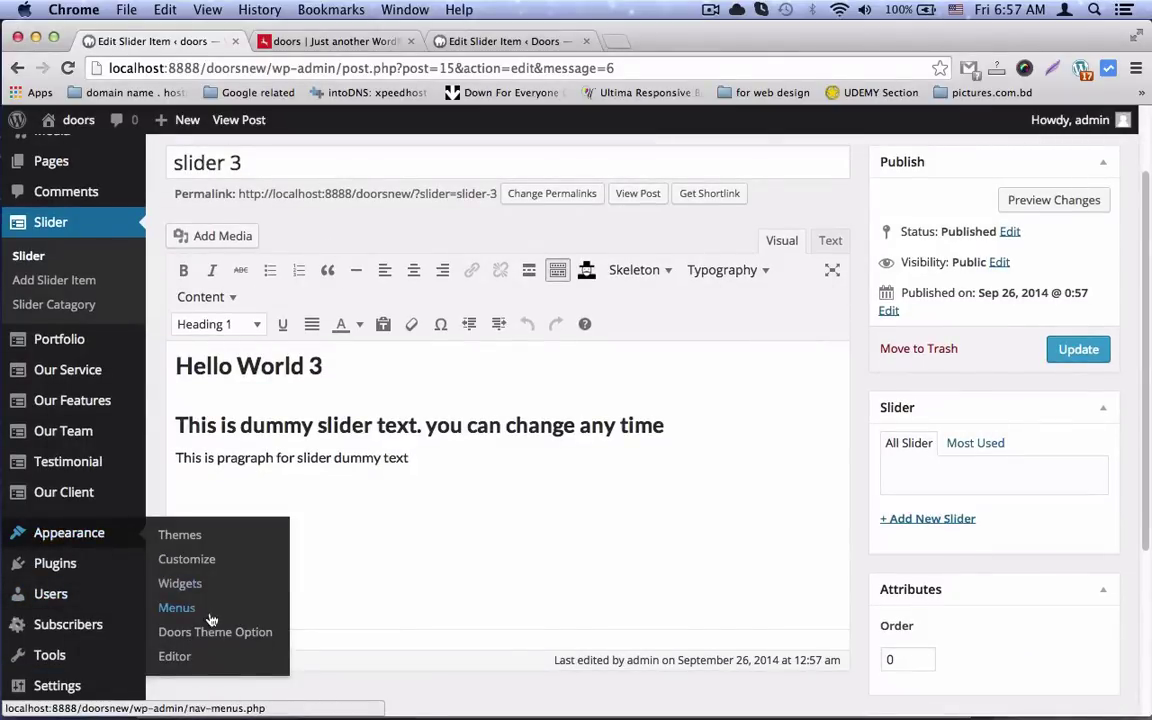
scroll(85, 660, "down", 5)
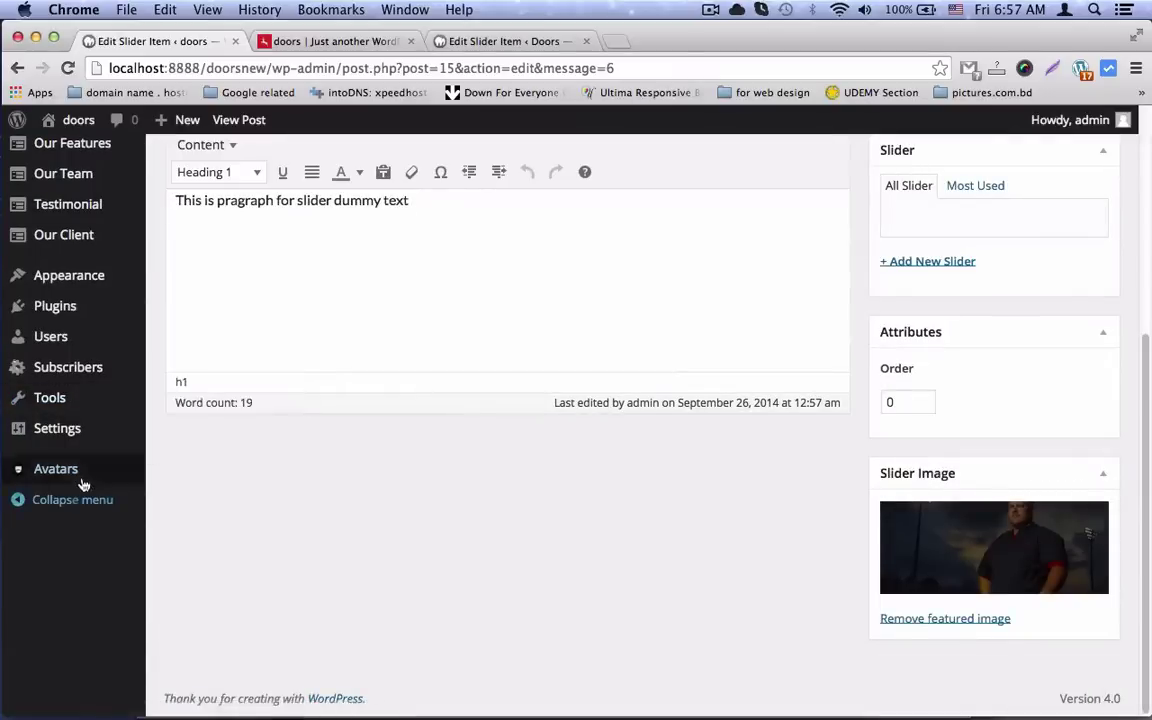
mouse_move(102, 380)
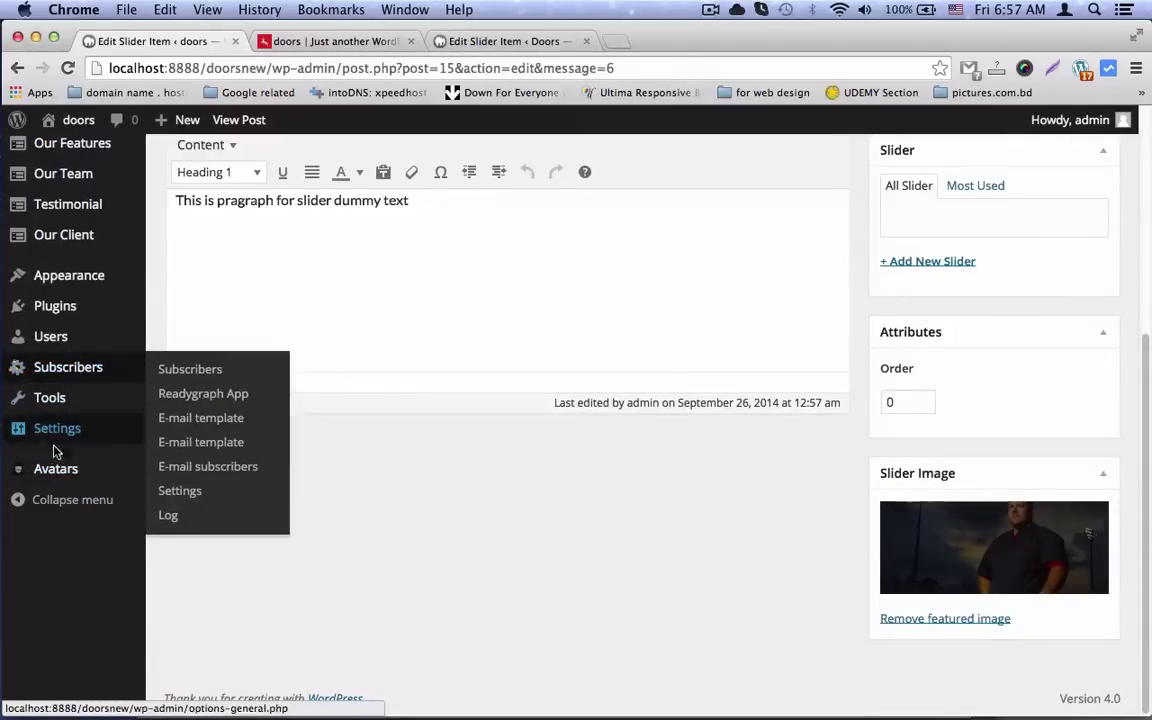
mouse_move(78, 432)
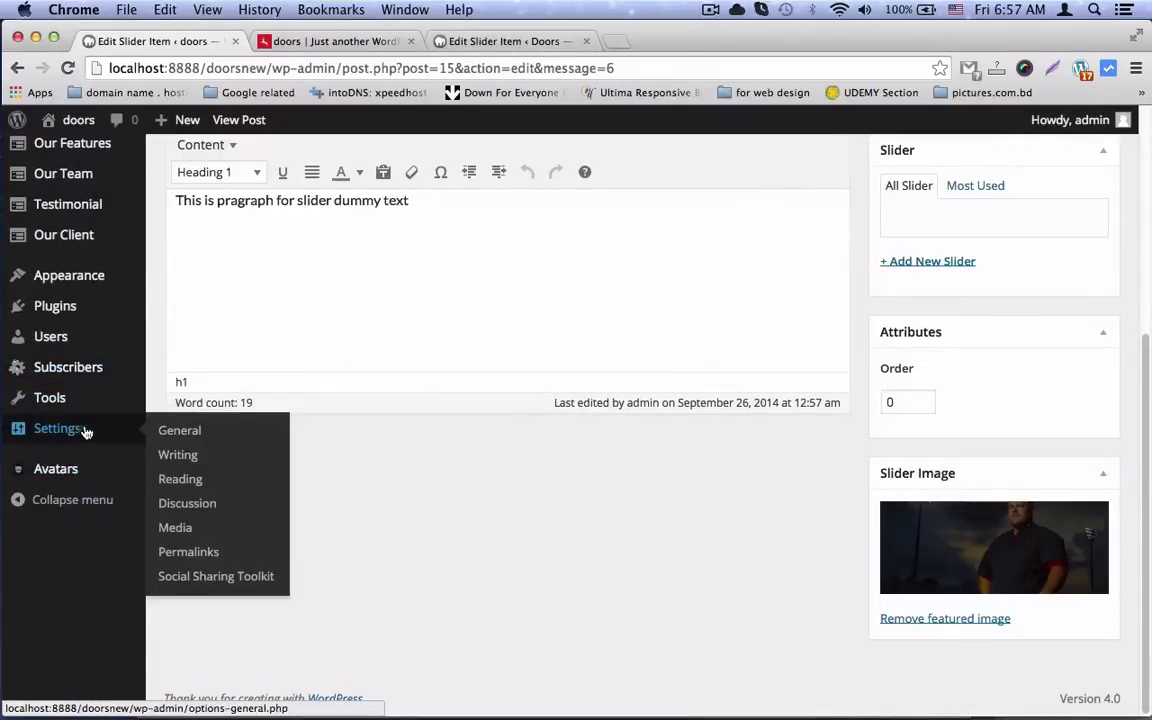
scroll(68, 310, "up", 1)
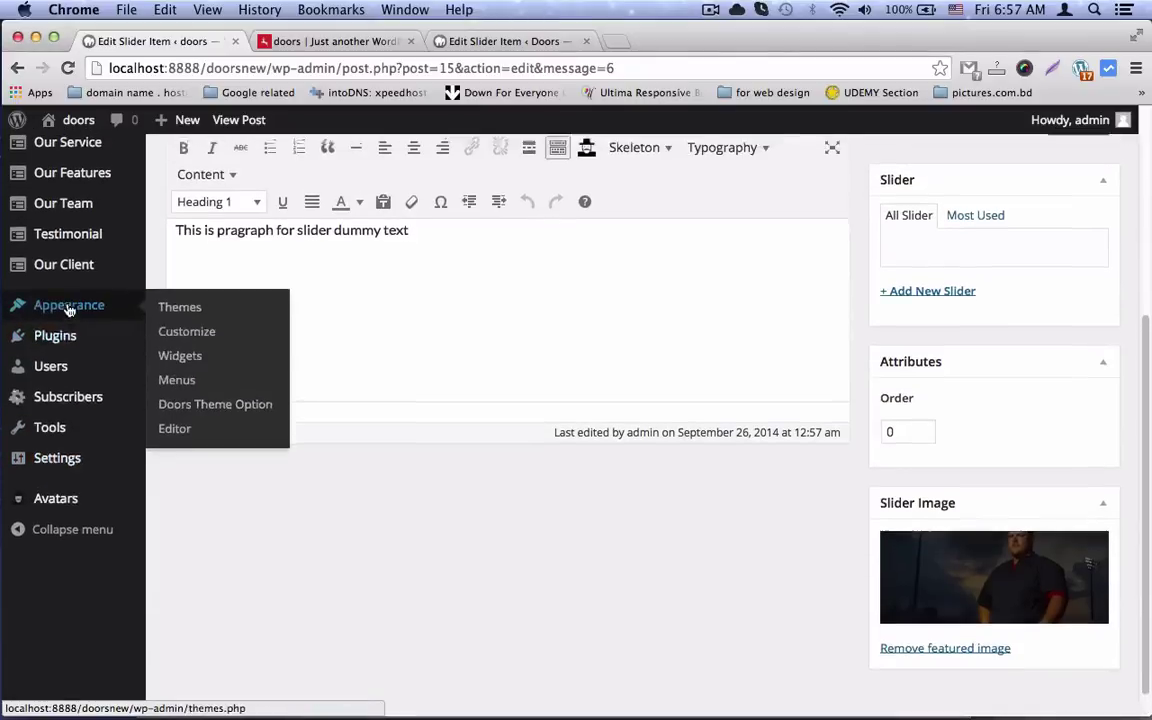
- Create a navigation menu named "Parallax menu" in the WordPress admin
scroll(68, 310, "up", 8)
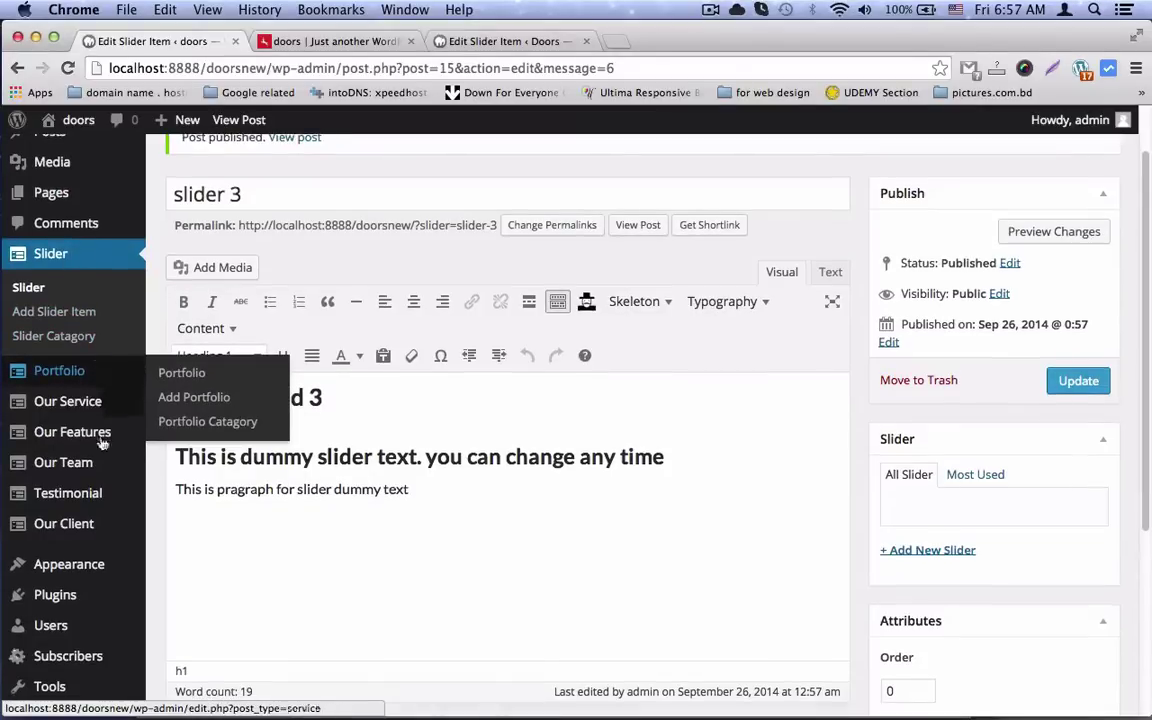
left_click(180, 643)
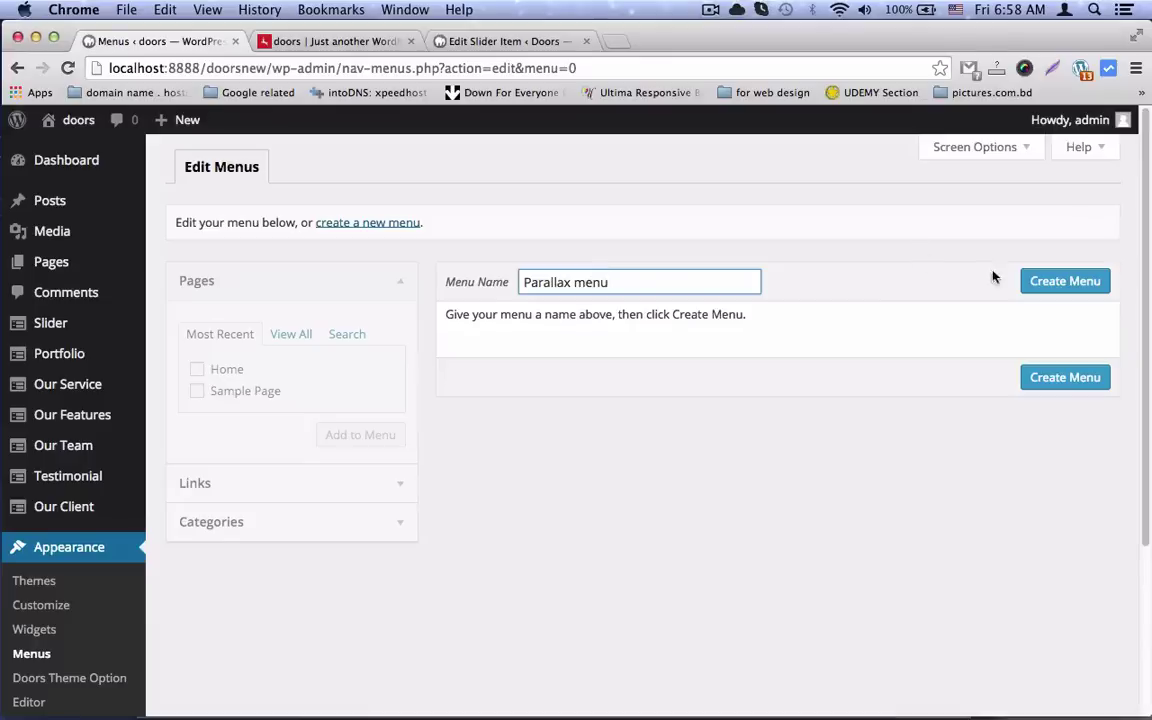
left_click(1050, 281)
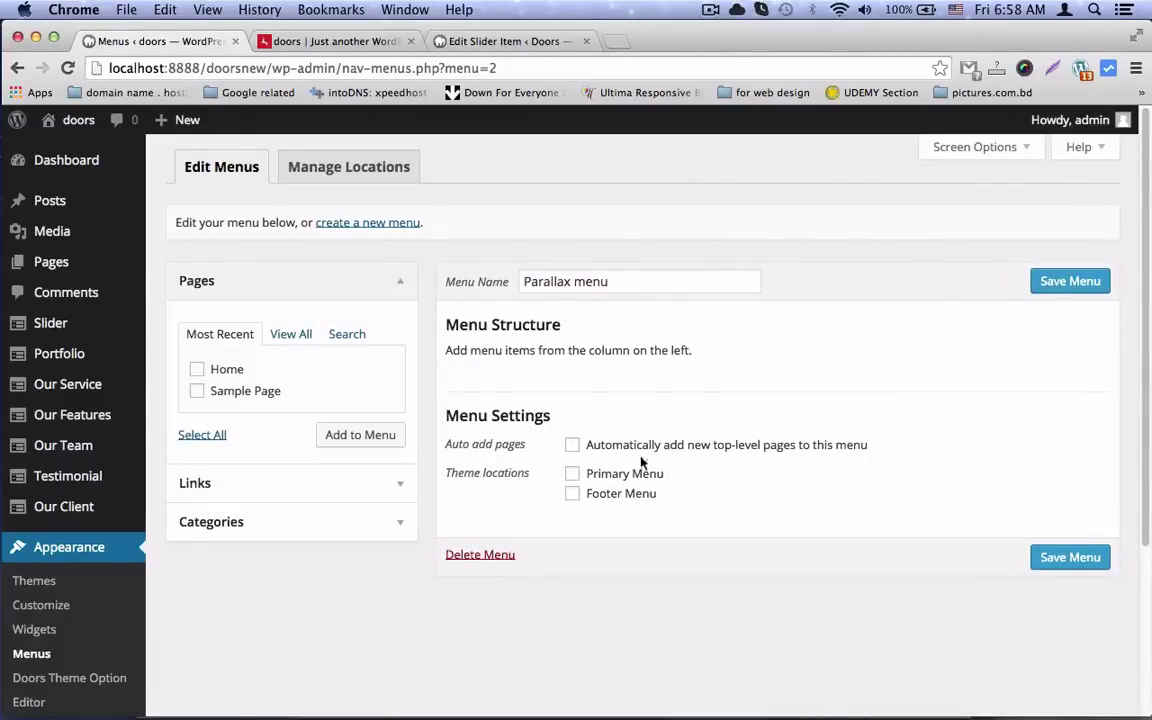
- Add the Home page to Parallax menu, assign the menu to the Primary Menu location and save it
left_click(197, 370)
left_click(370, 436)
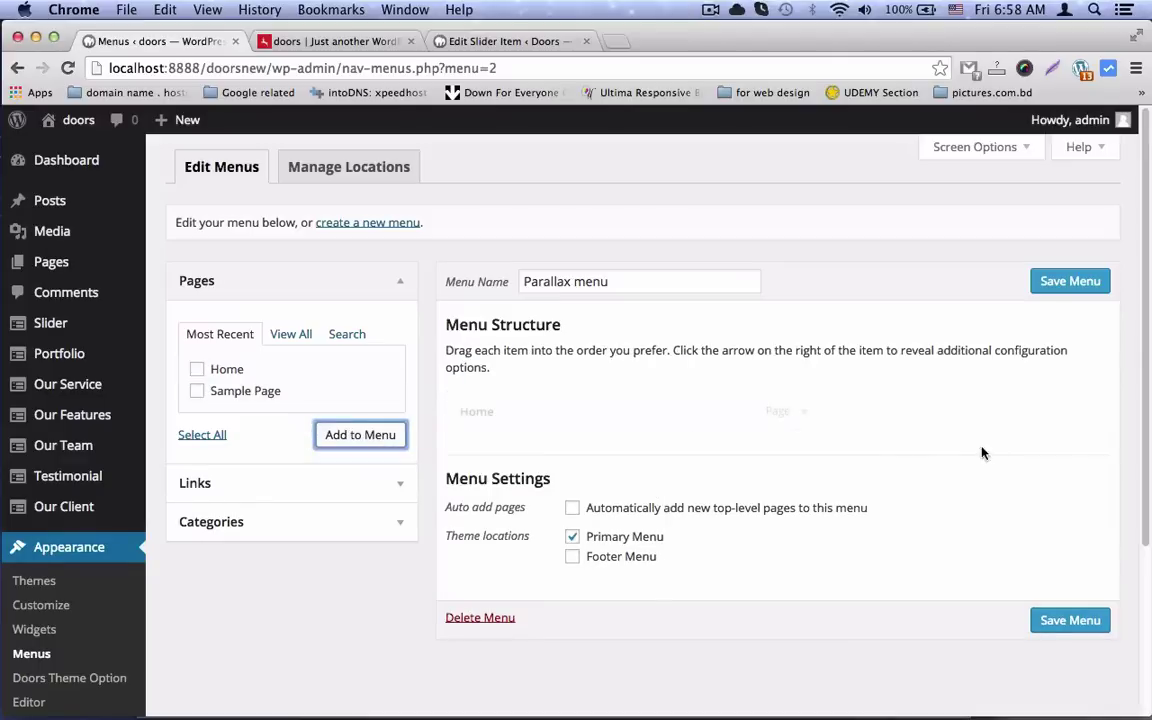
left_click(1070, 620)
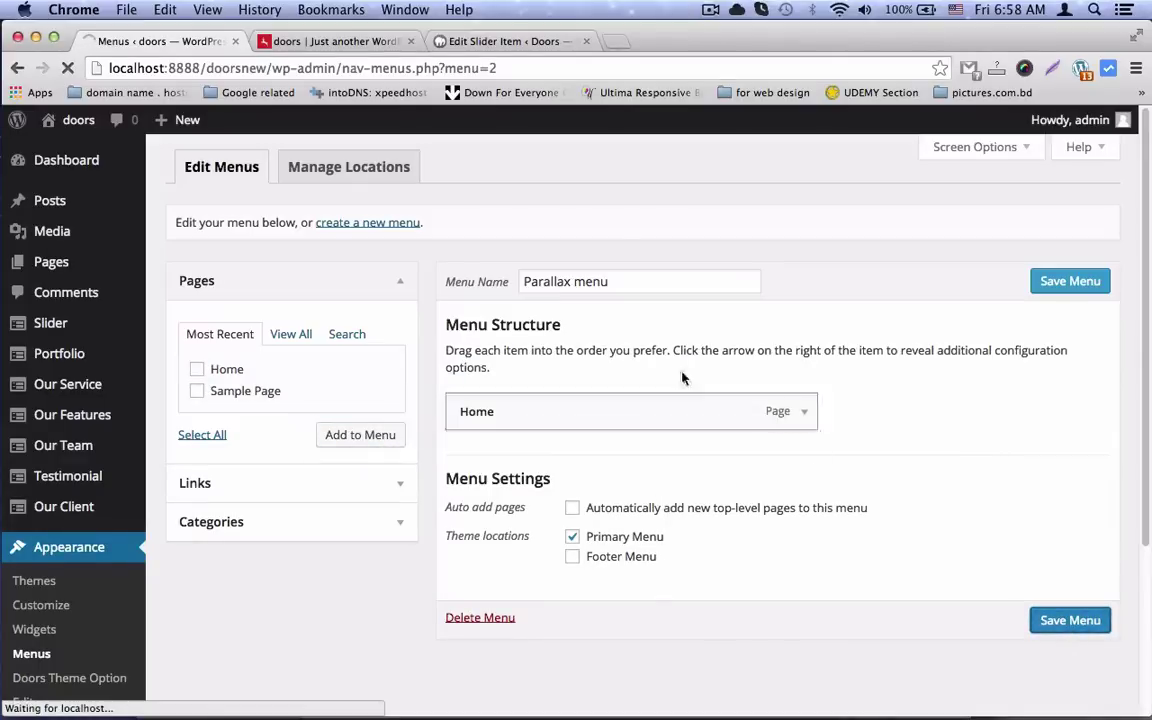
- Check the main navigation on the doors site's refreshed front page and return to the menu editor
left_click(300, 41)
left_click_drag(860, 190, 1010, 184)
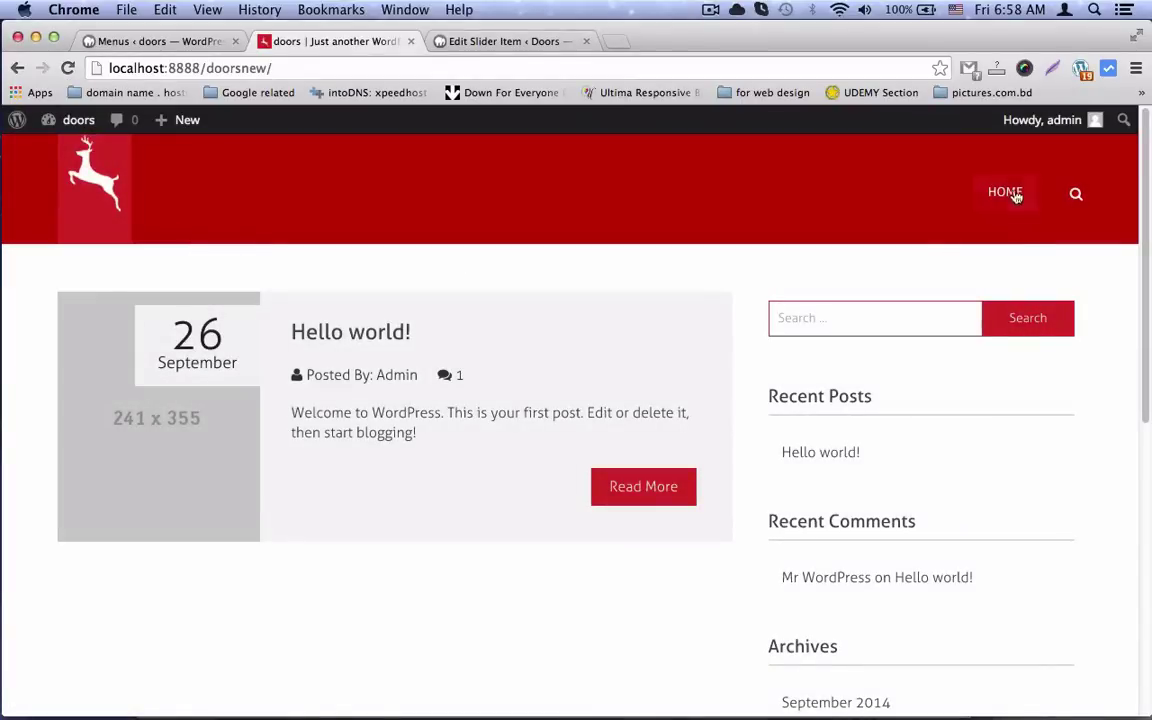
left_click(105, 43)
- In the Reading settings, make the front page display the static page Home and save the changes
scroll(100, 340, "down", 3)
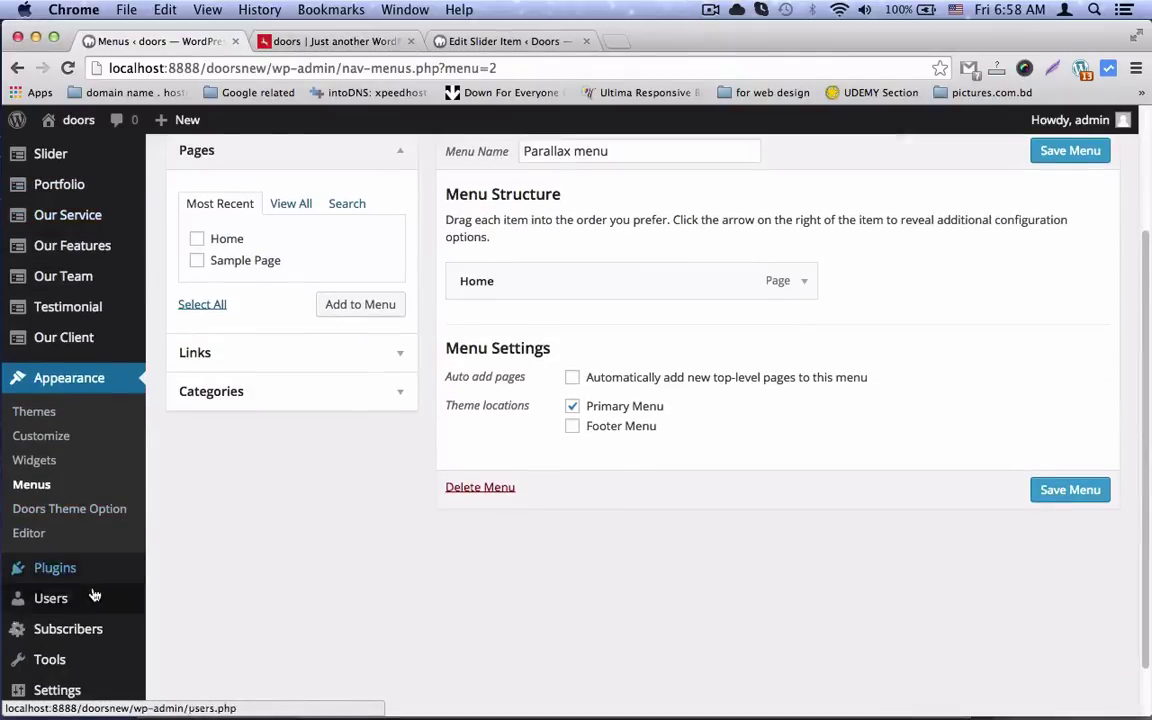
mouse_move(52, 630)
left_click(179, 537)
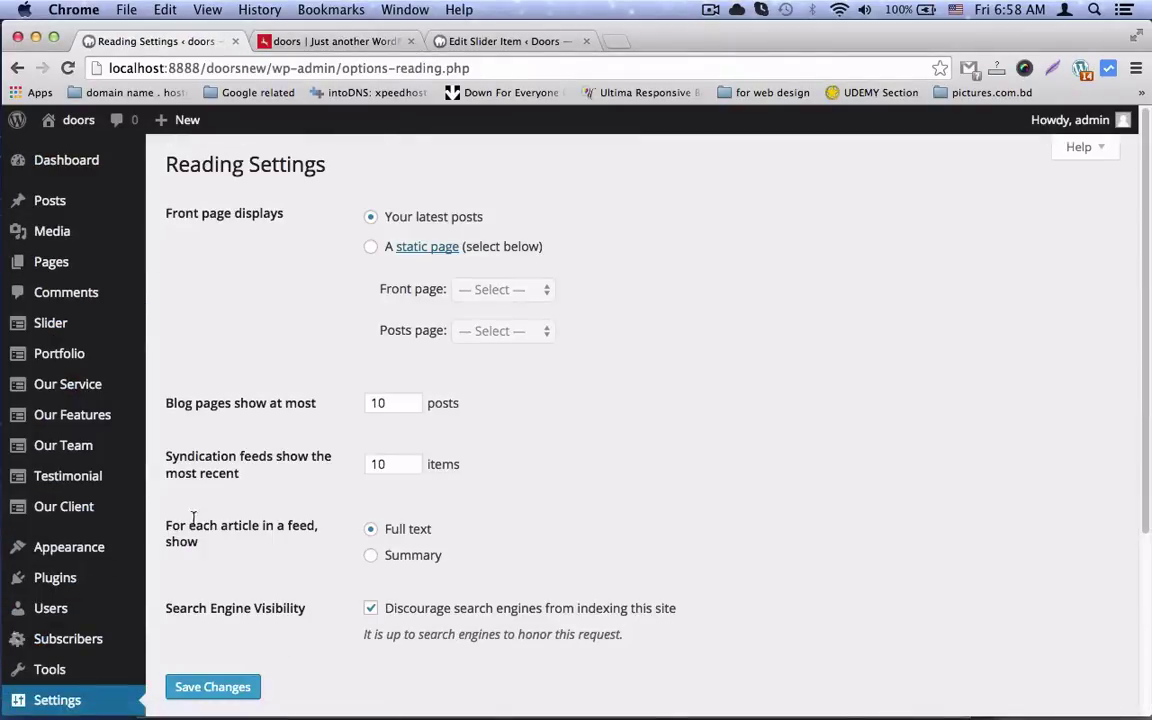
left_click(371, 247)
left_click(460, 289)
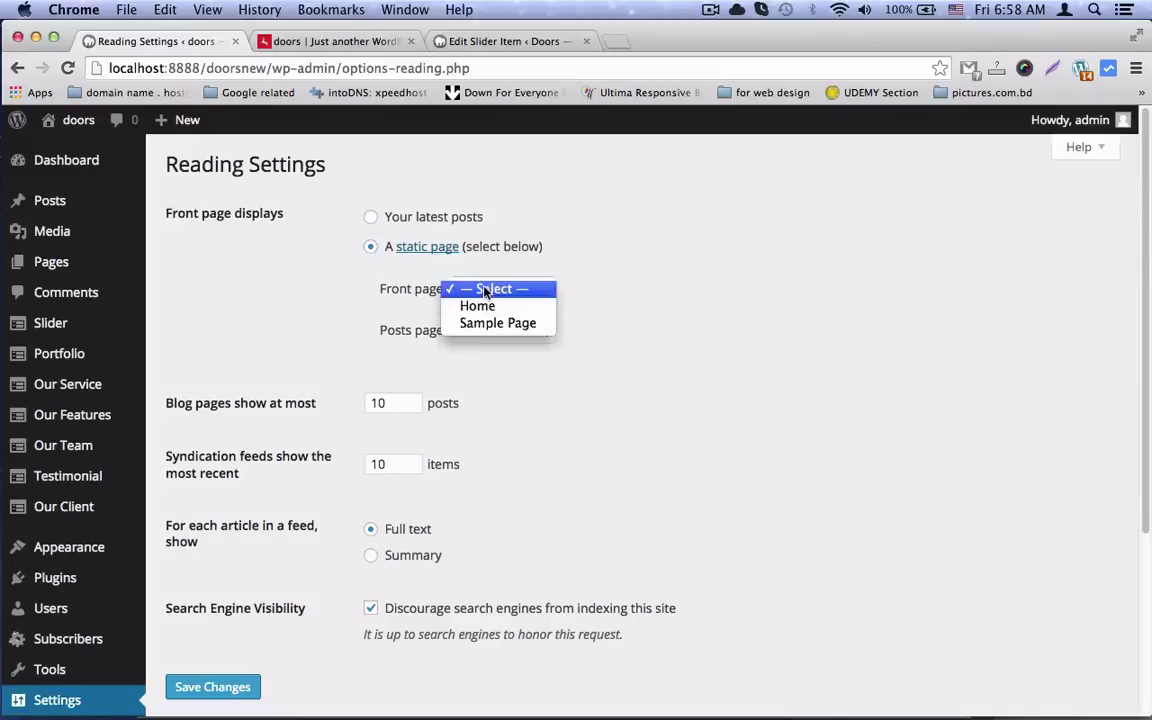
left_click(494, 304)
scroll(520, 420, "down", 3)
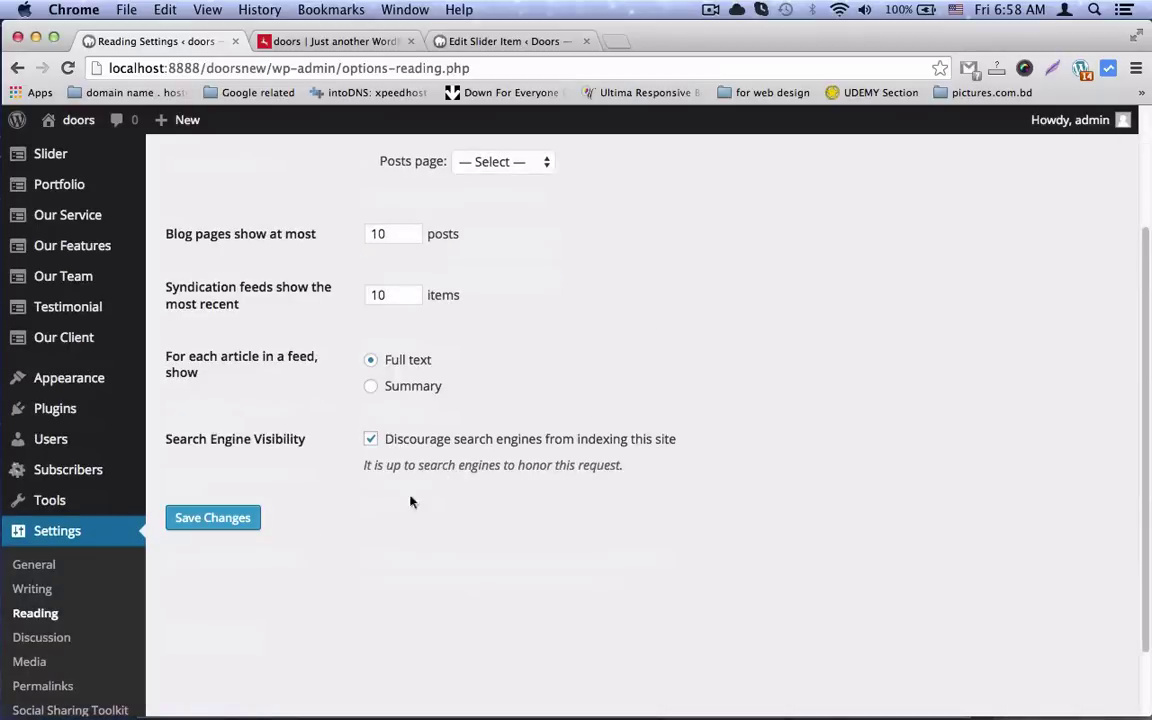
left_click(230, 519)
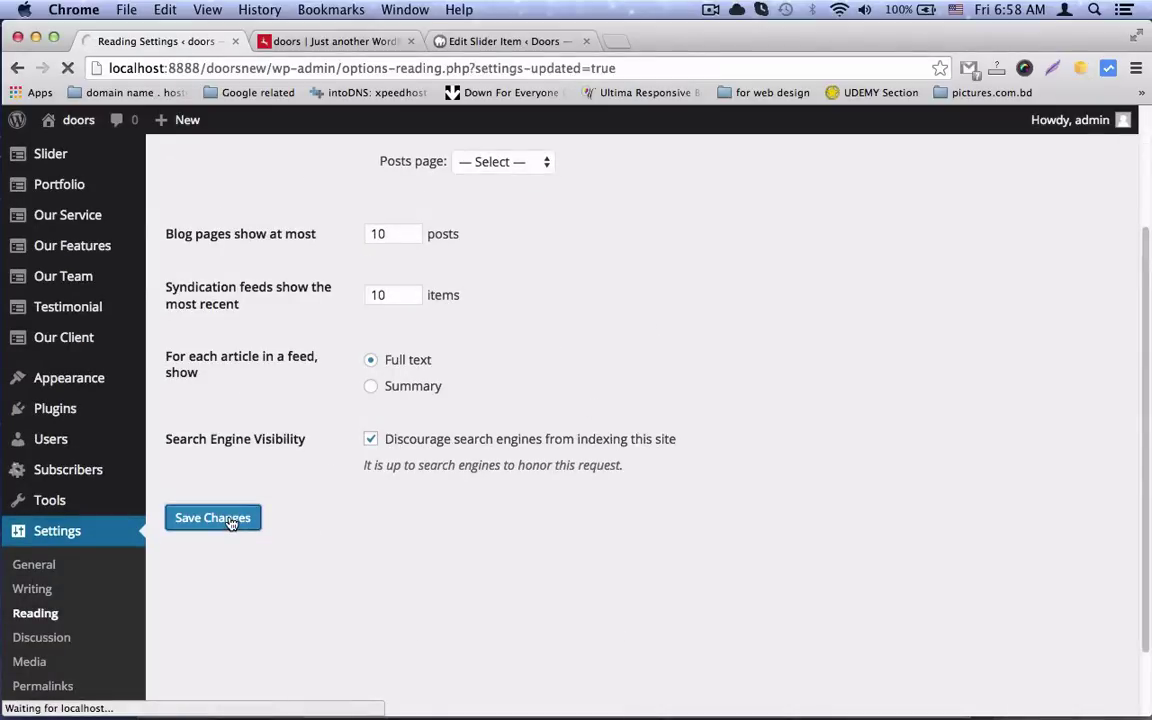
- Reload the doors site's front page and examine the slider, its slides and the rest of the page
left_click(334, 42)
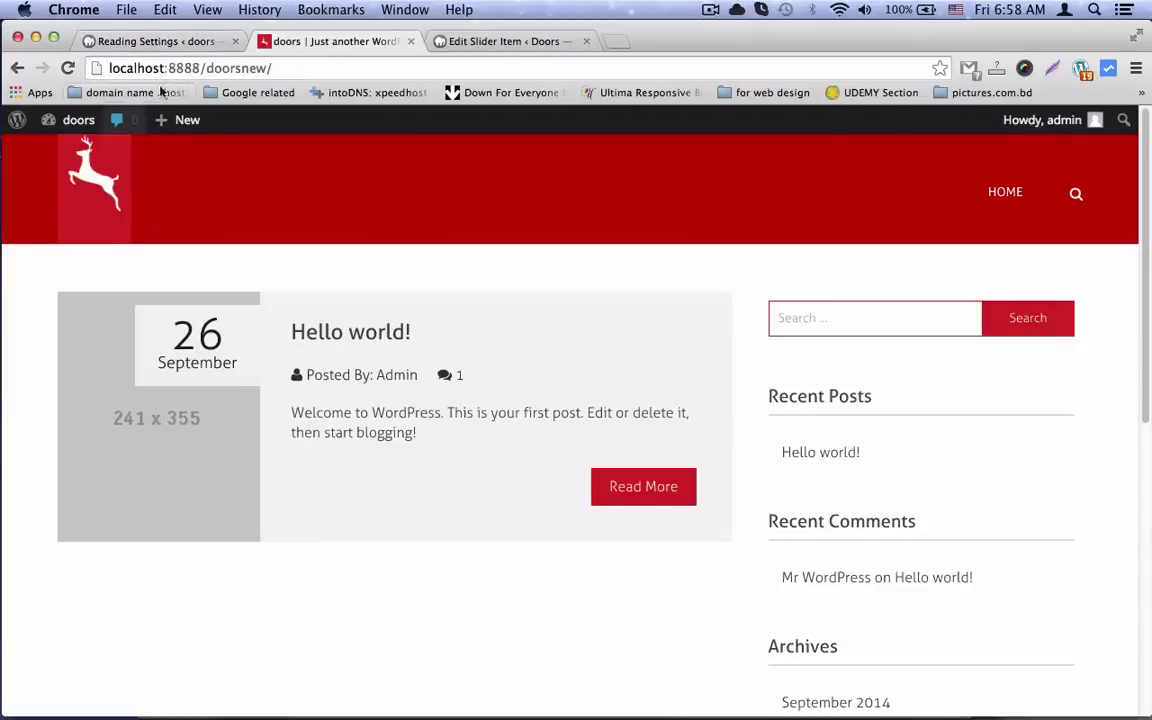
left_click(68, 68)
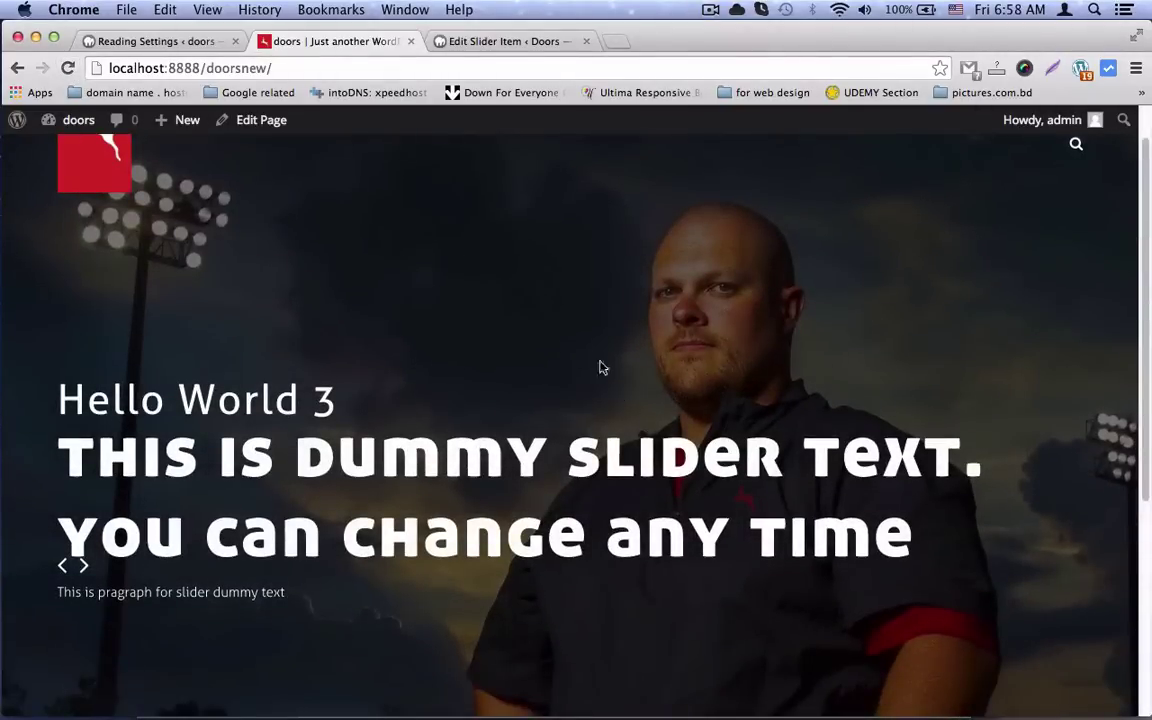
left_click(170, 42)
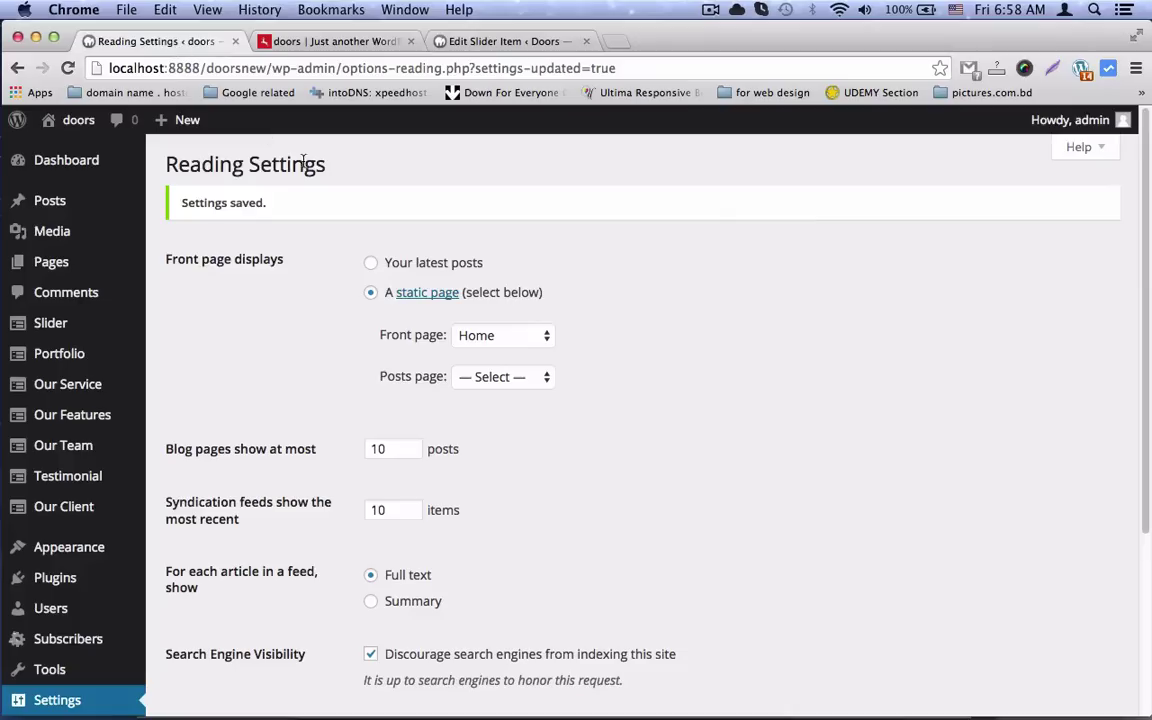
left_click(325, 45)
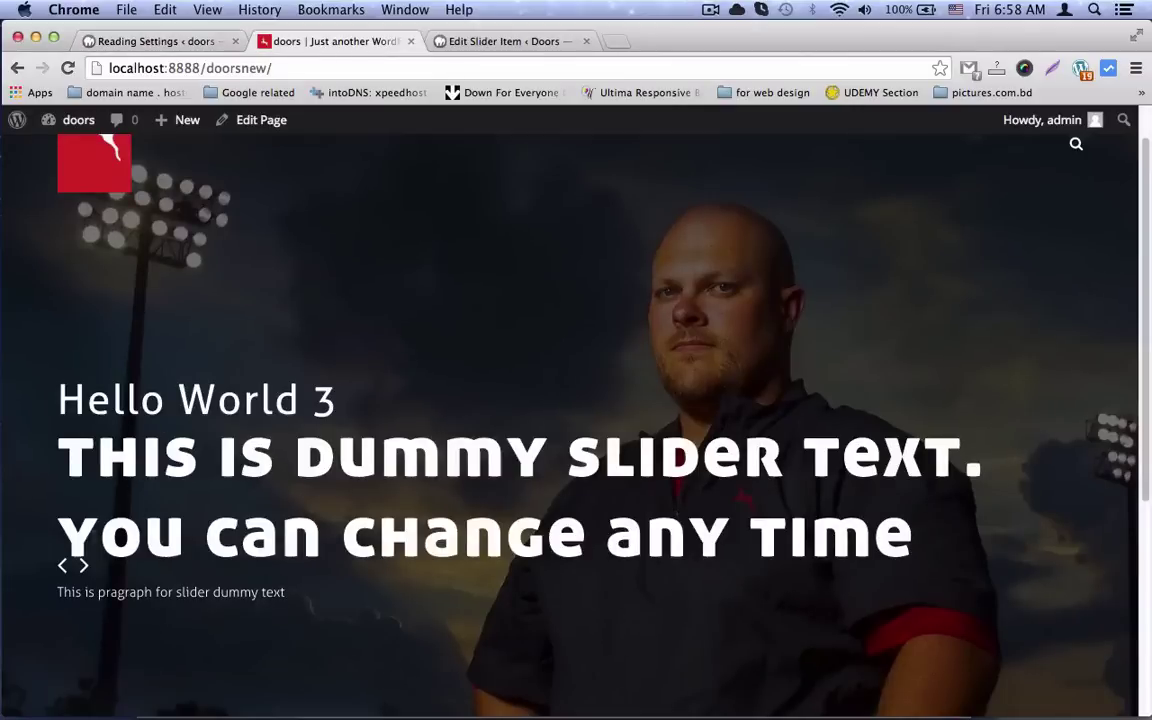
left_click(62, 566)
mouse_move(185, 119)
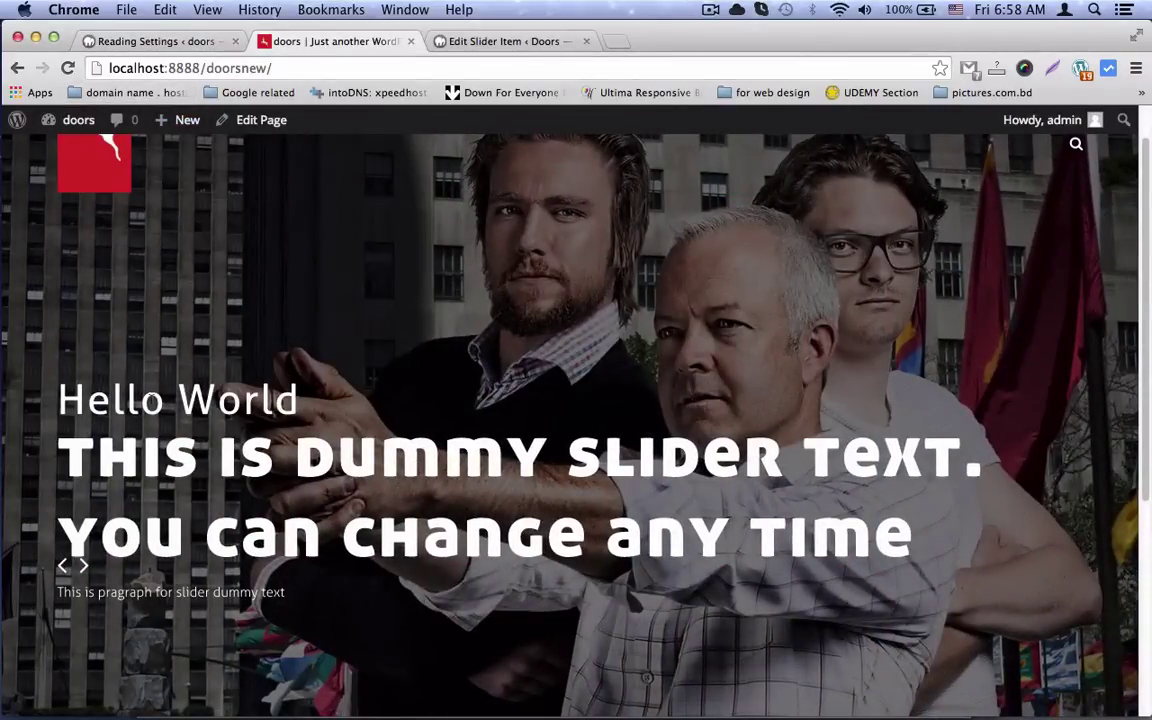
scroll(700, 320, "down", 5)
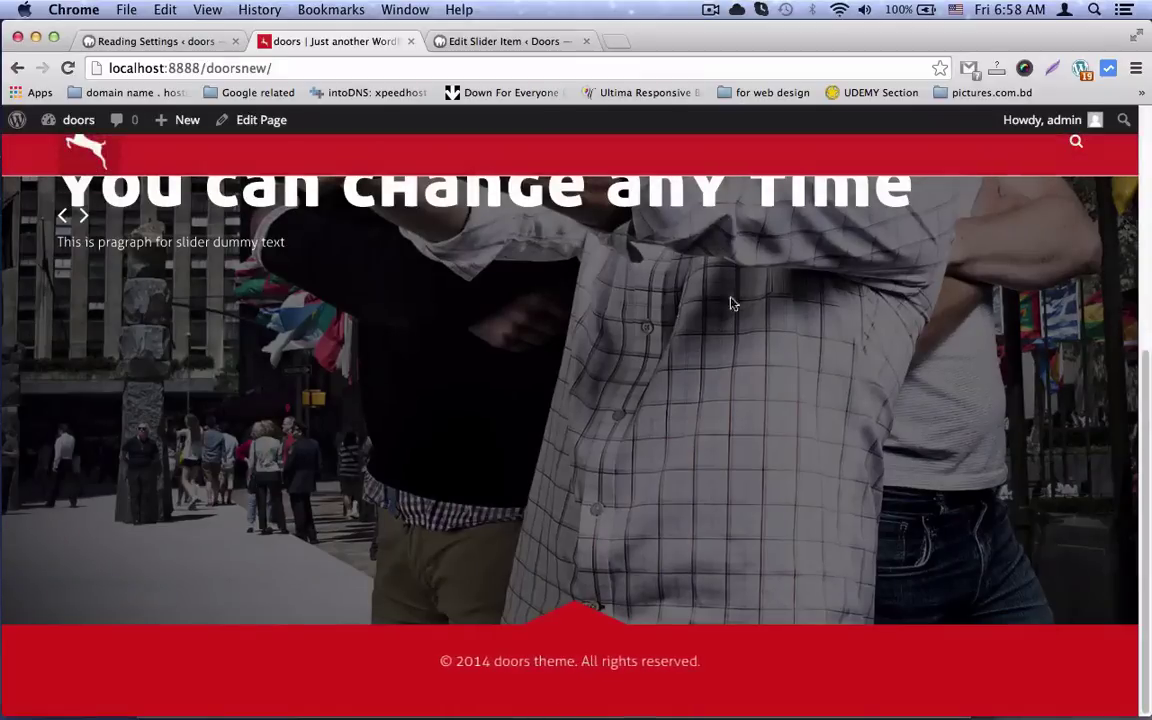
scroll(730, 303, "up", 5)
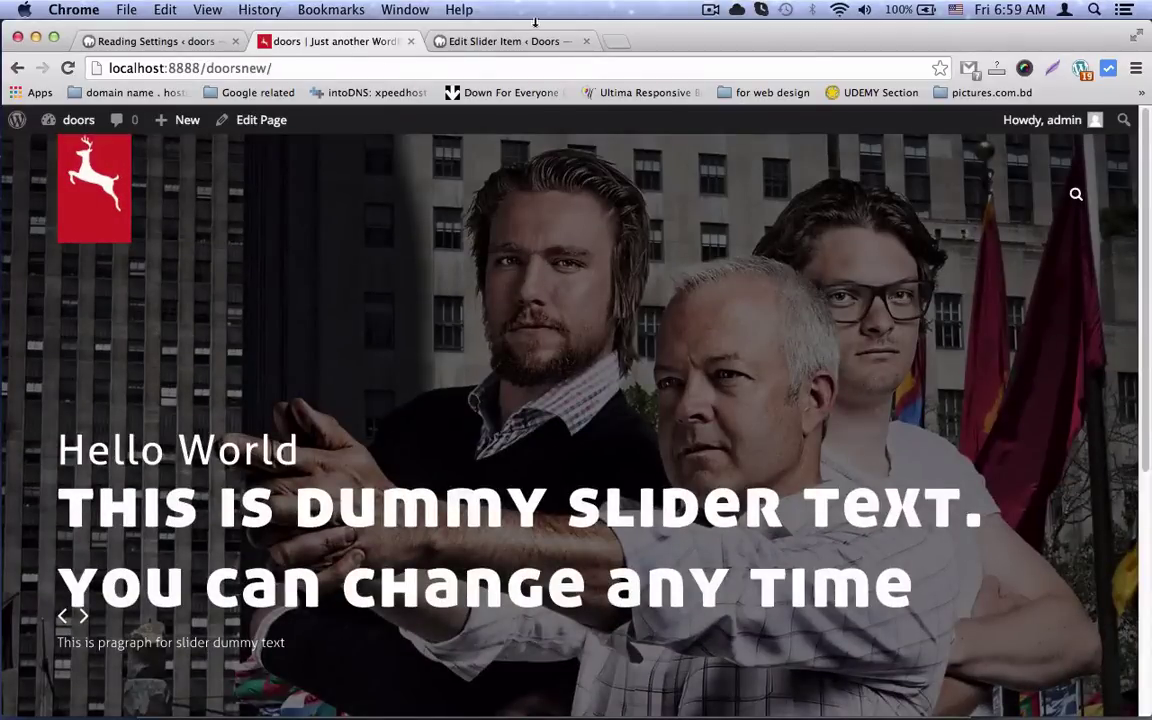
left_click(714, 10)
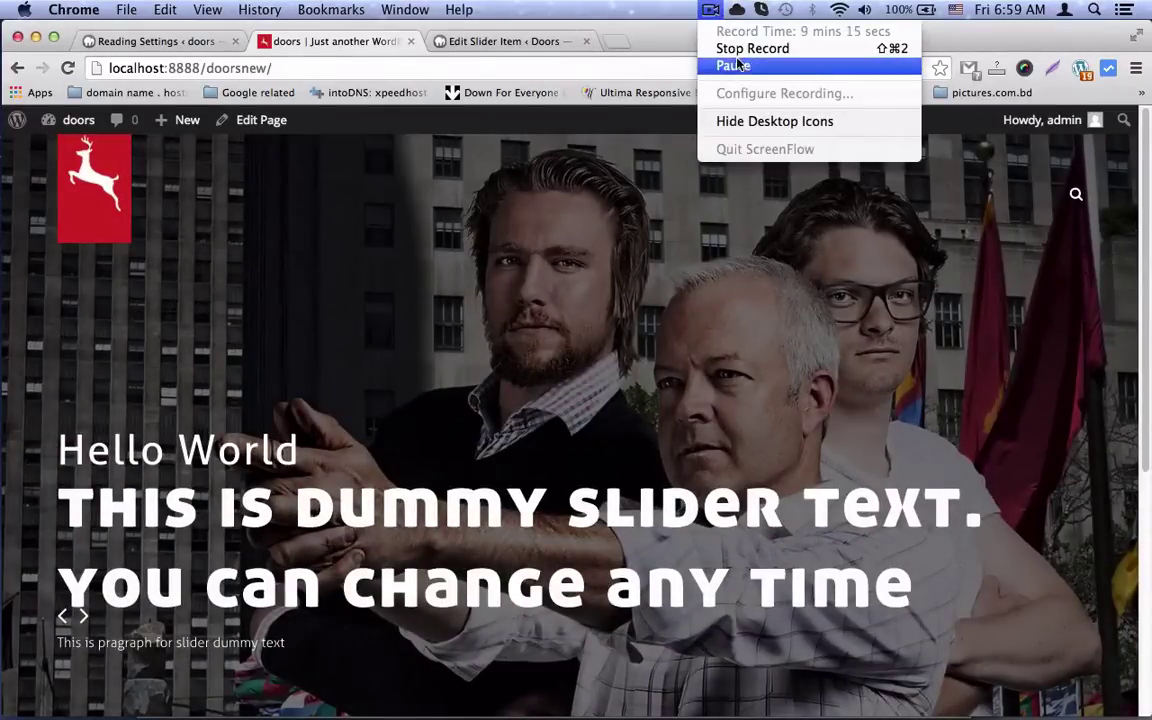